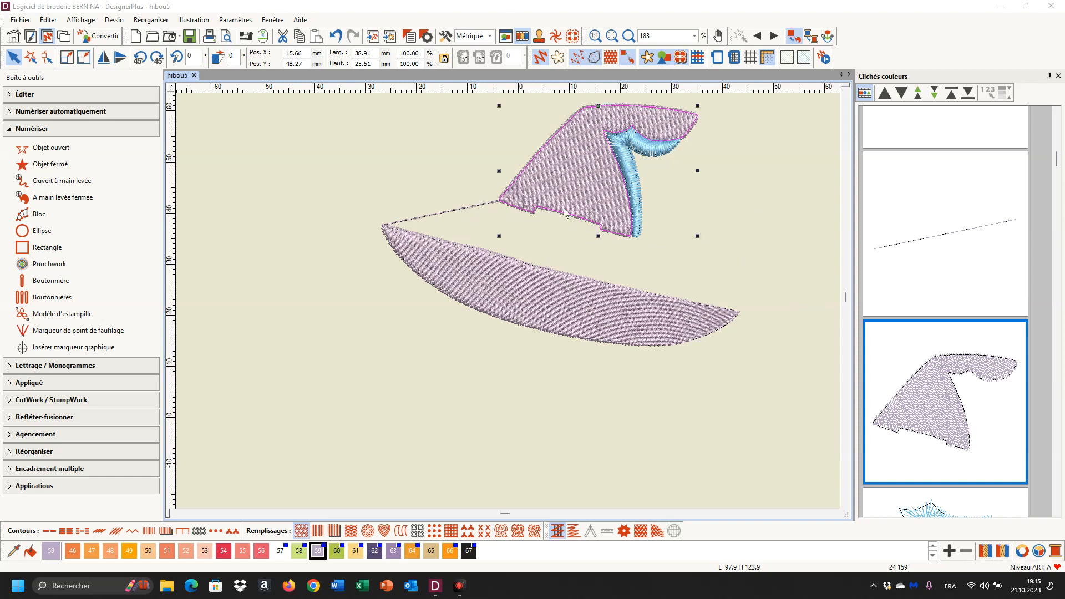
Apply the wave fill effect to the purple hat crown and bend its guide curve by lowering the right end and raising the left end.
left_click(640, 531)
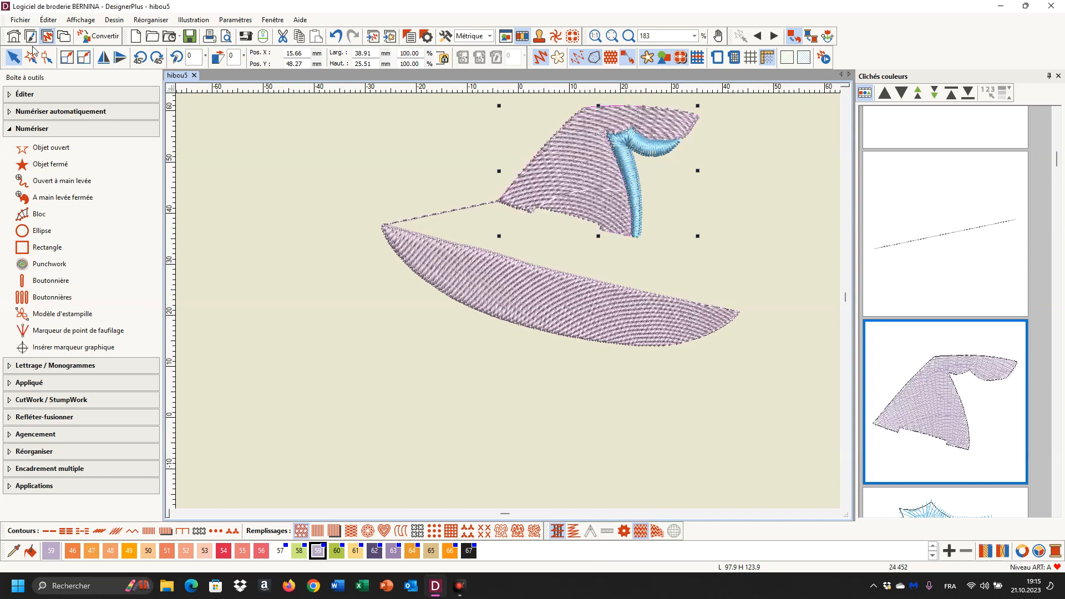
left_click(47, 58)
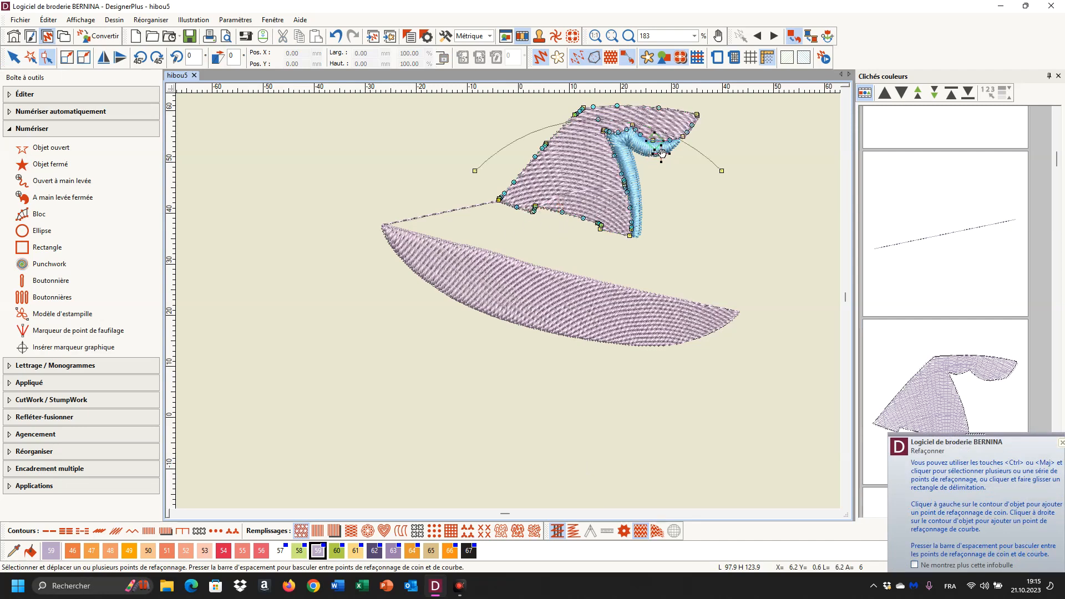
left_click(683, 138)
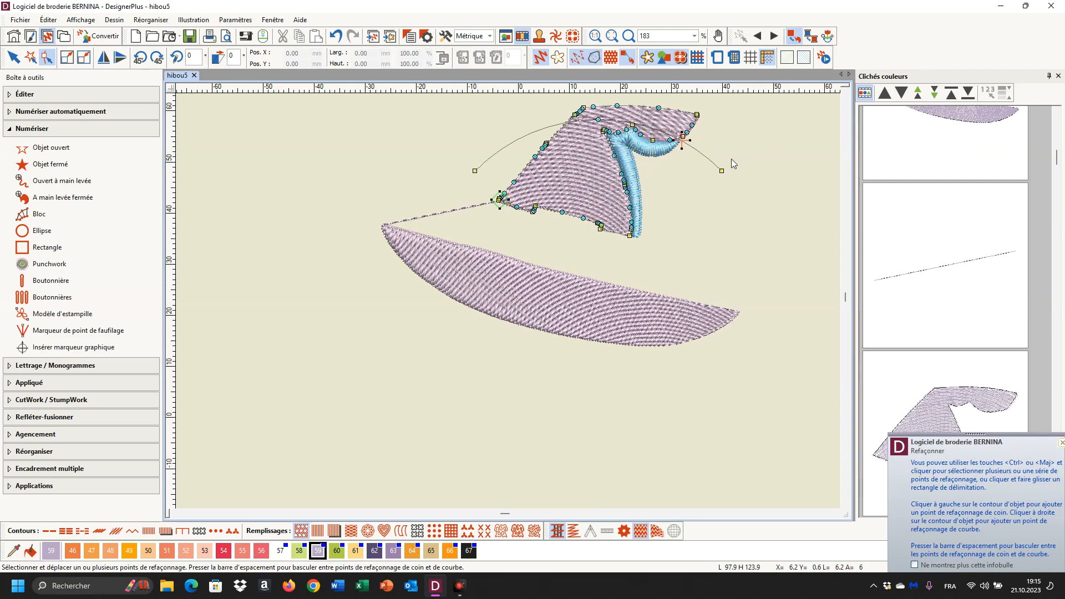
left_click_drag(723, 172, 708, 206)
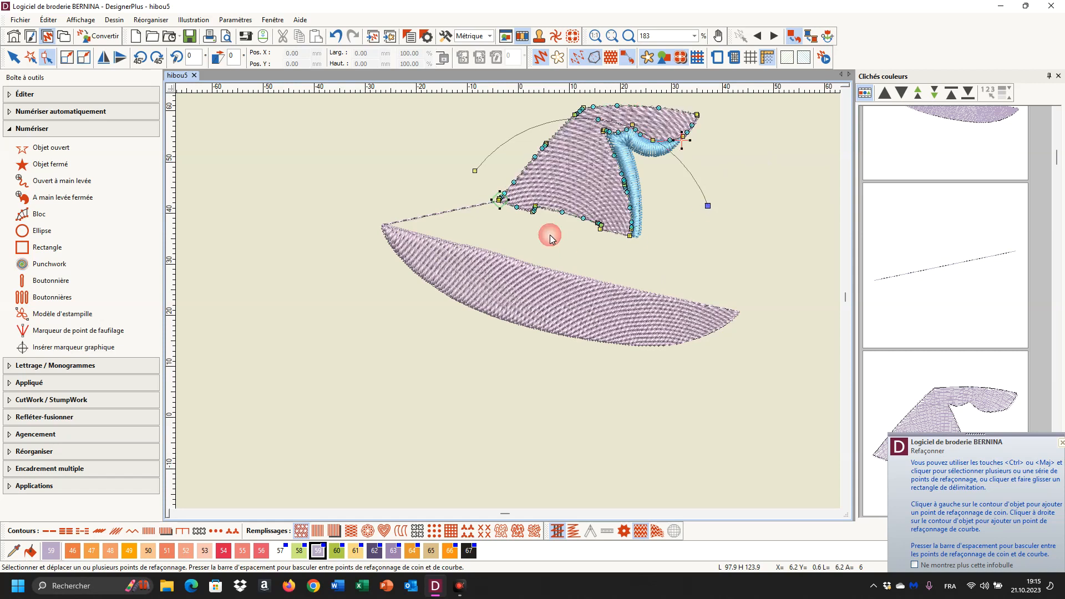
left_click_drag(475, 171, 471, 126)
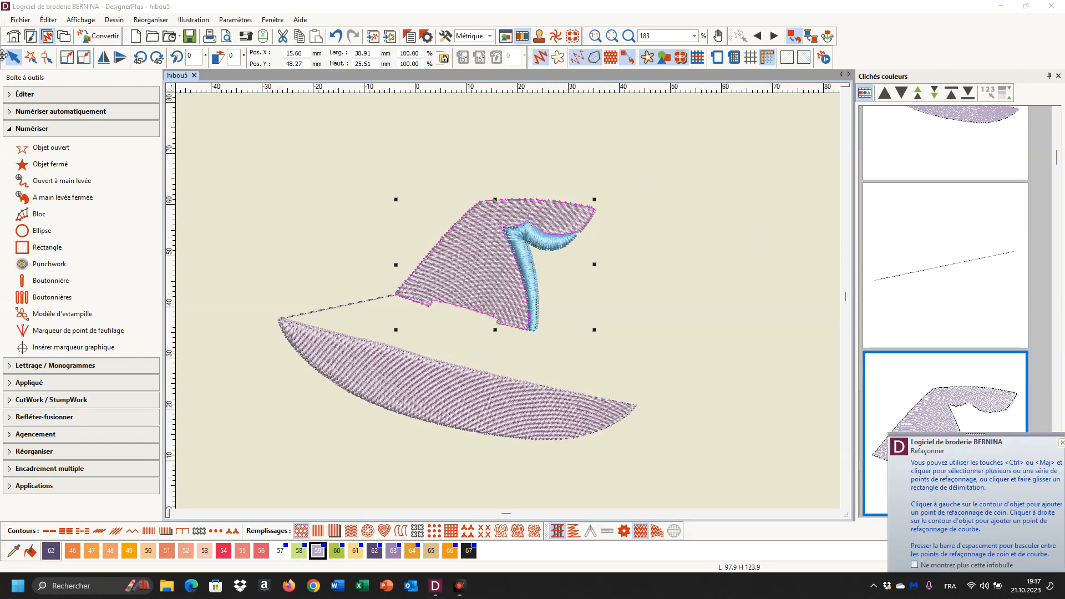
left_click(47, 58)
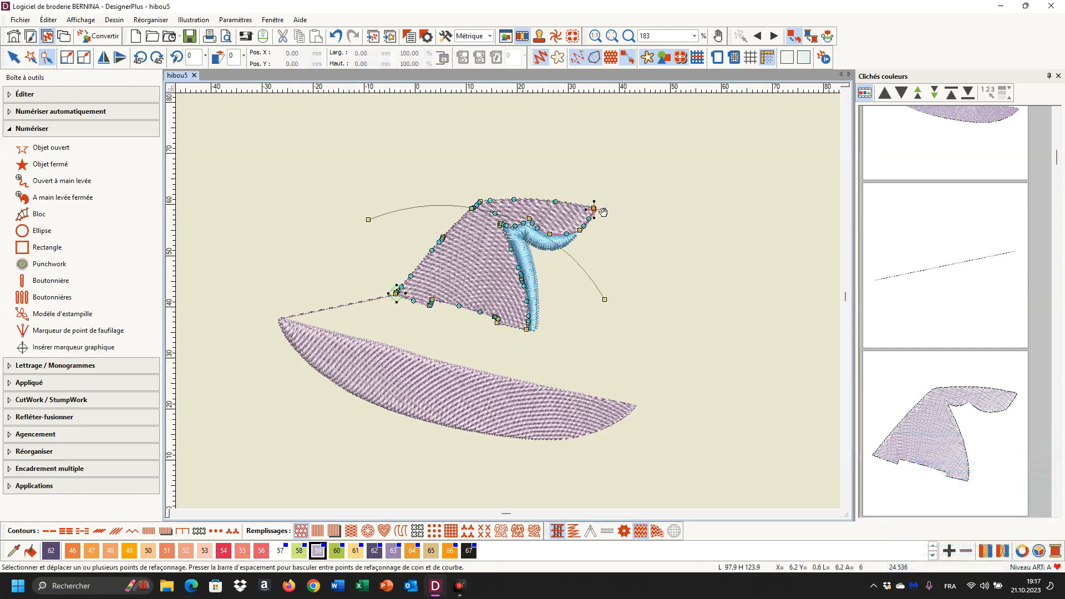
left_click(13, 58)
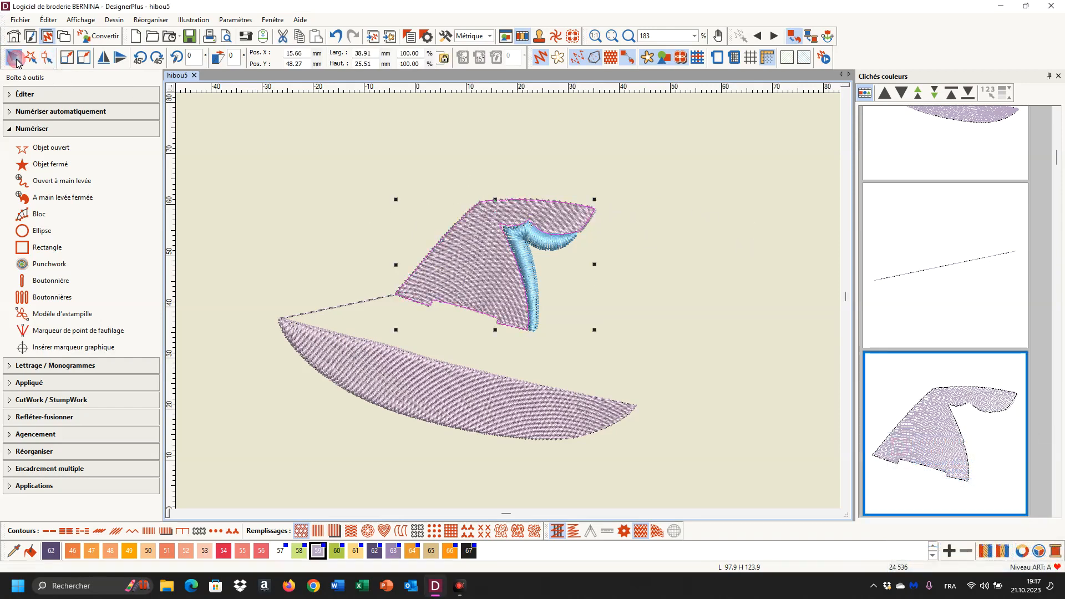
left_click(824, 58)
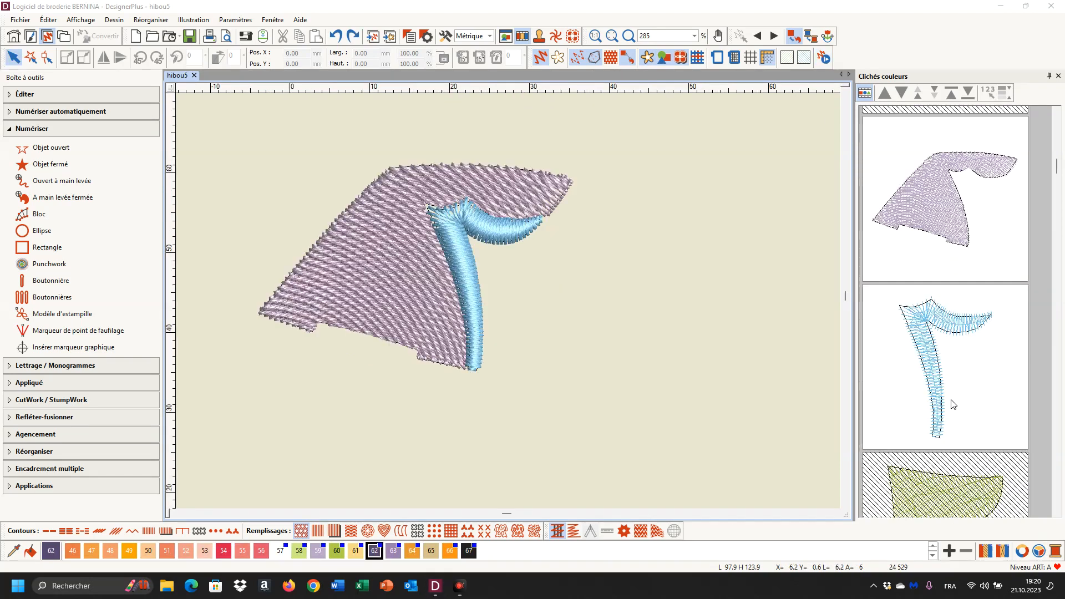
Set the light blue hat fold's manual satin spacing to 0.35 mm and check its pull compensation effect.
left_click(950, 398)
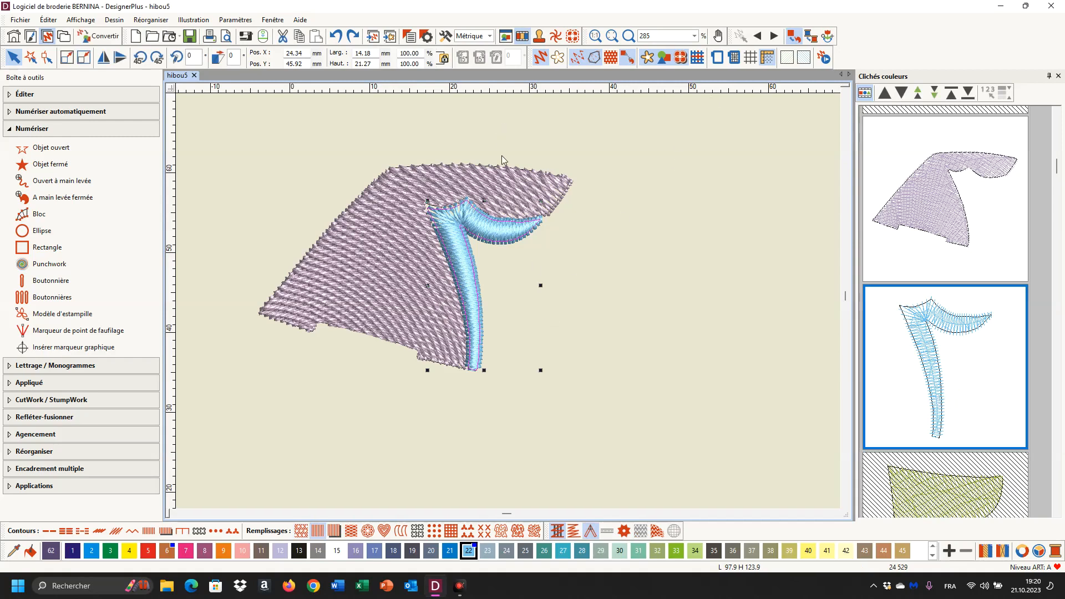
right_click(962, 347)
left_click(959, 351)
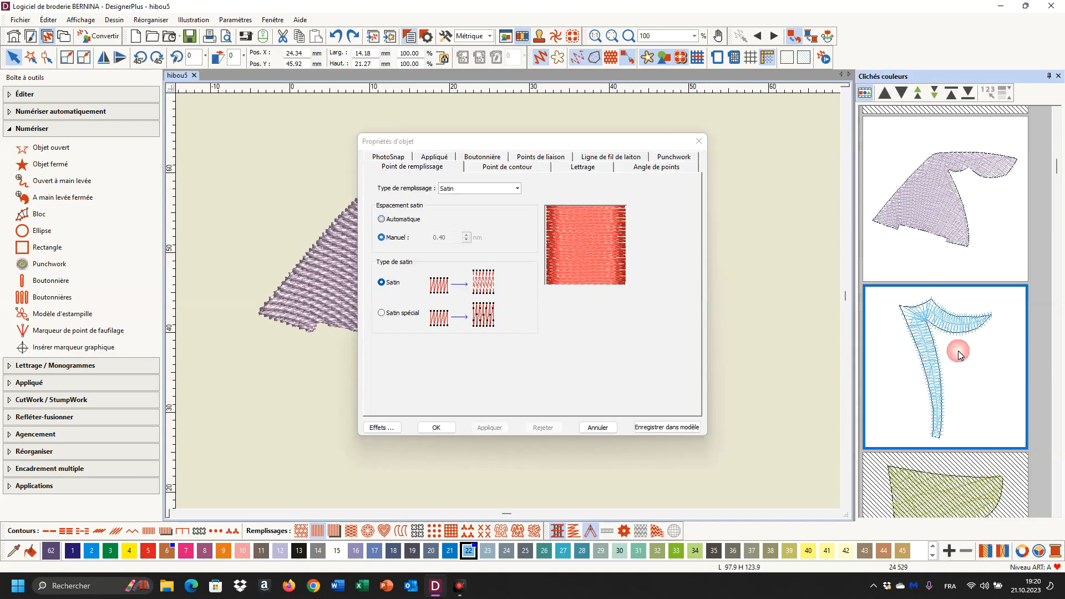
left_click(382, 238)
left_click(439, 238)
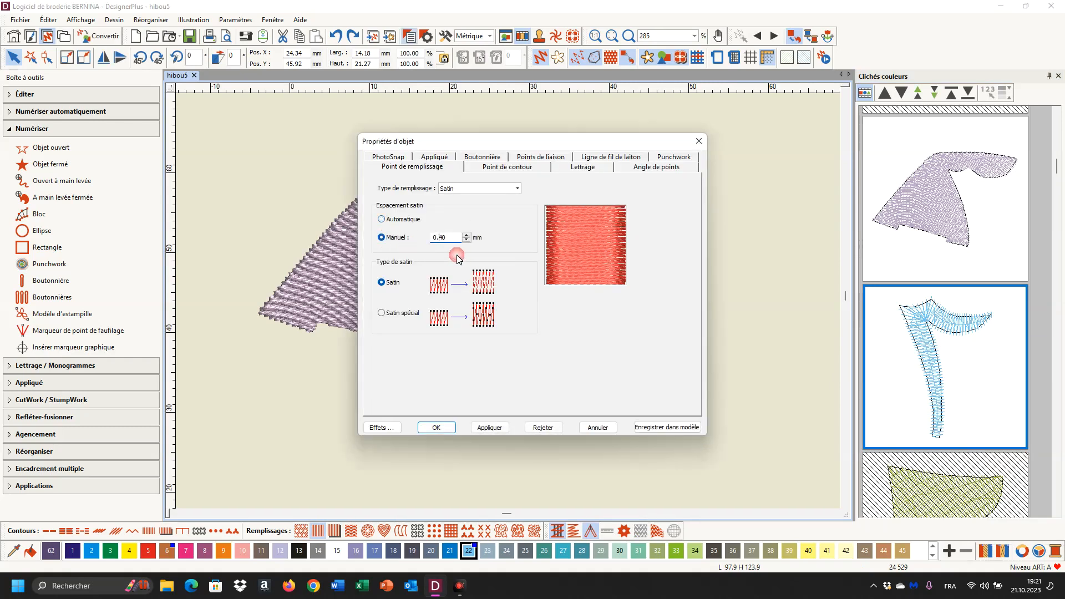
type("35")
left_click(488, 427)
left_click(381, 427)
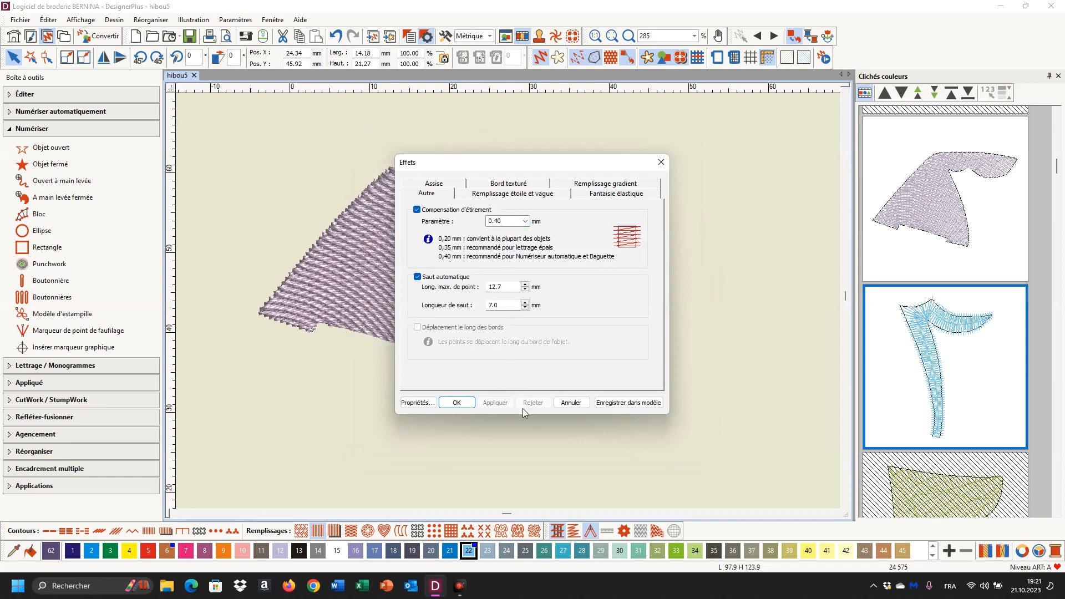
left_click(457, 404)
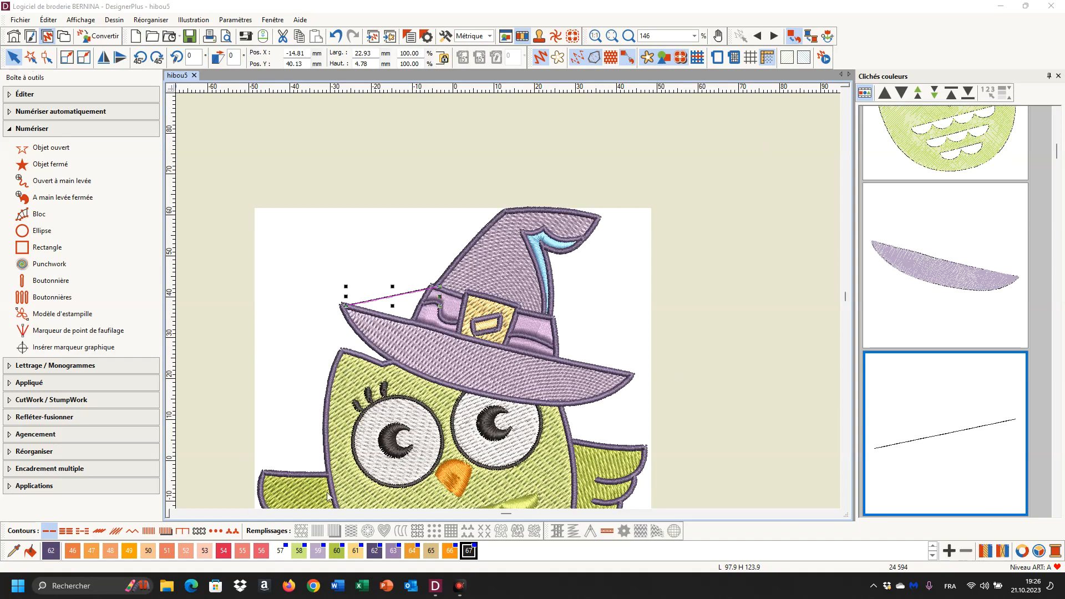
Add a reshape node midway along the connecting line between brim and crown, and move it down under the hat brim.
left_click(47, 59)
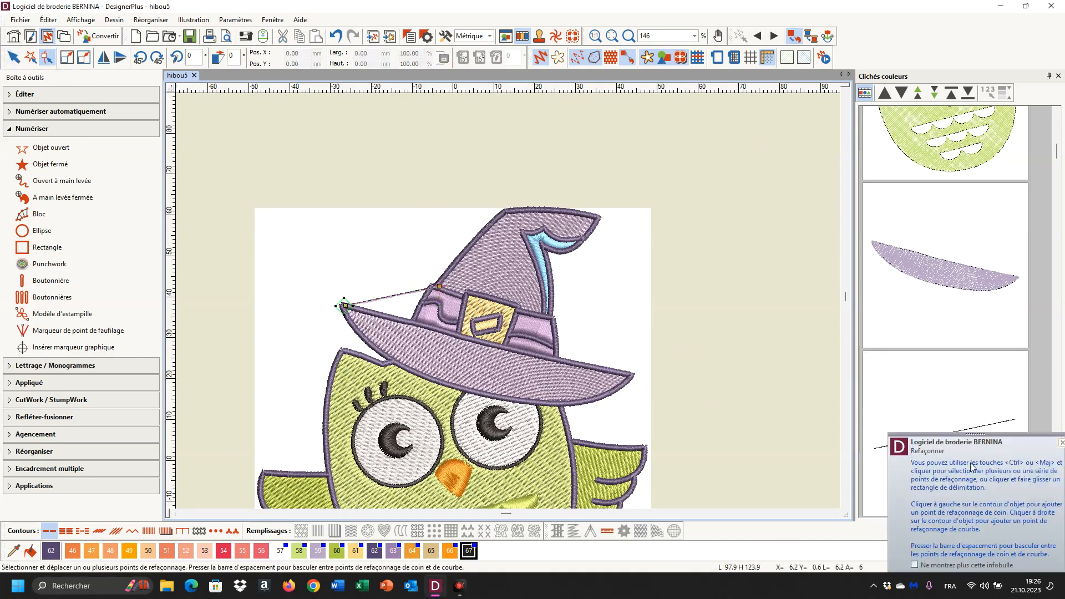
left_click(1061, 440)
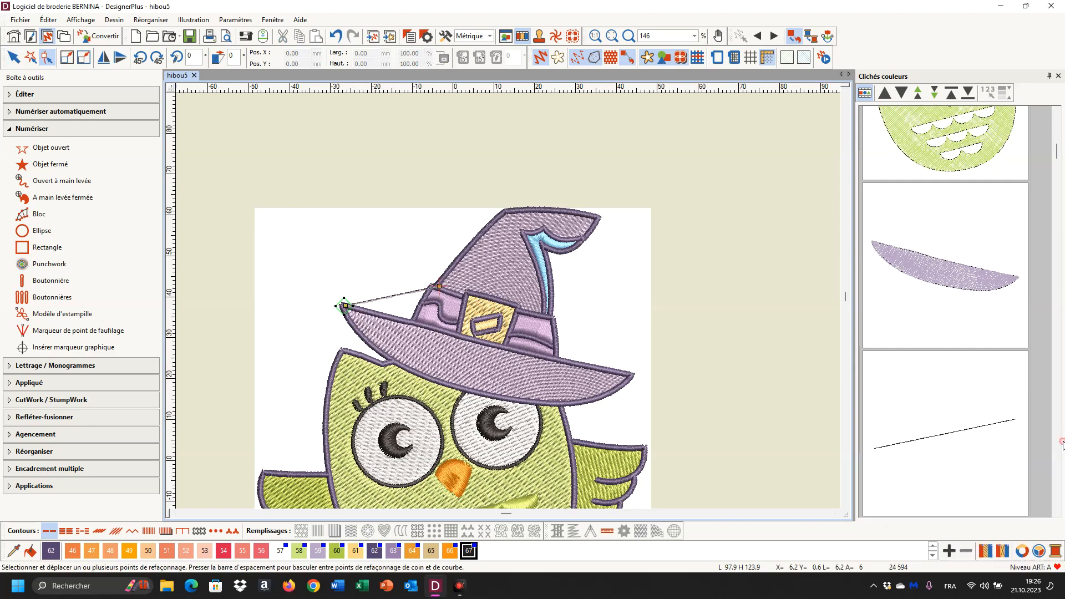
left_click(390, 297)
left_click_drag(390, 297, 415, 323)
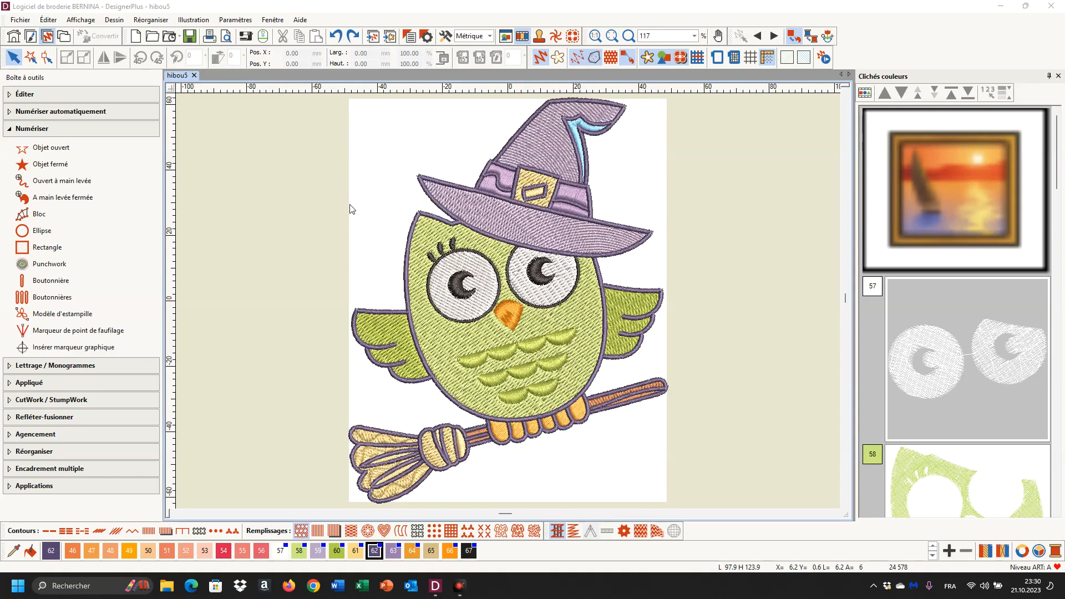
Hide the background picture and recolour the purple crown and brim fills of the hat with thread colour 1.
left_click(355, 207)
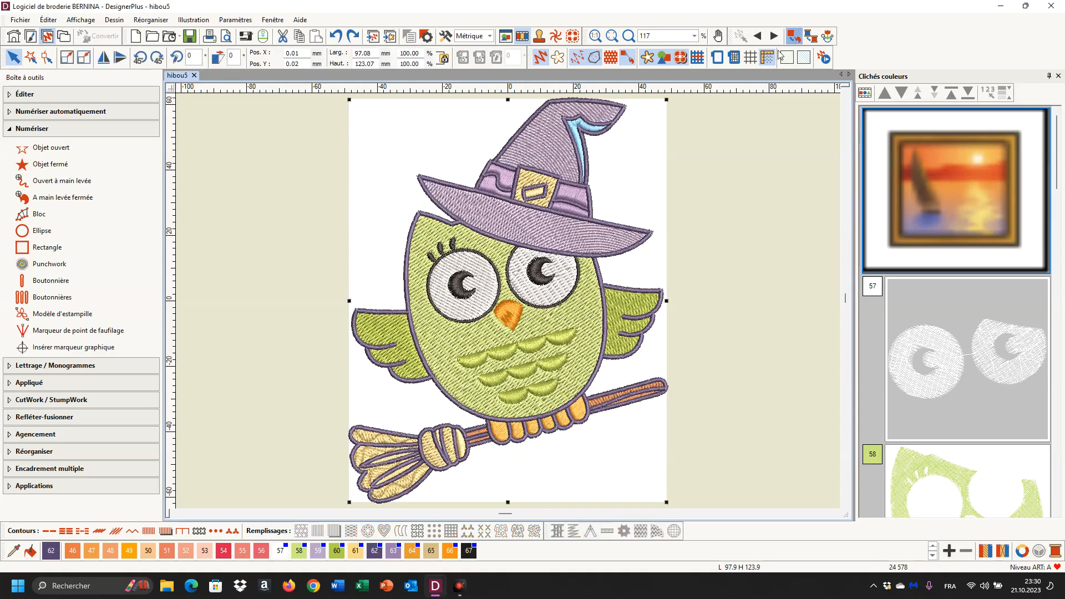
left_click(647, 57)
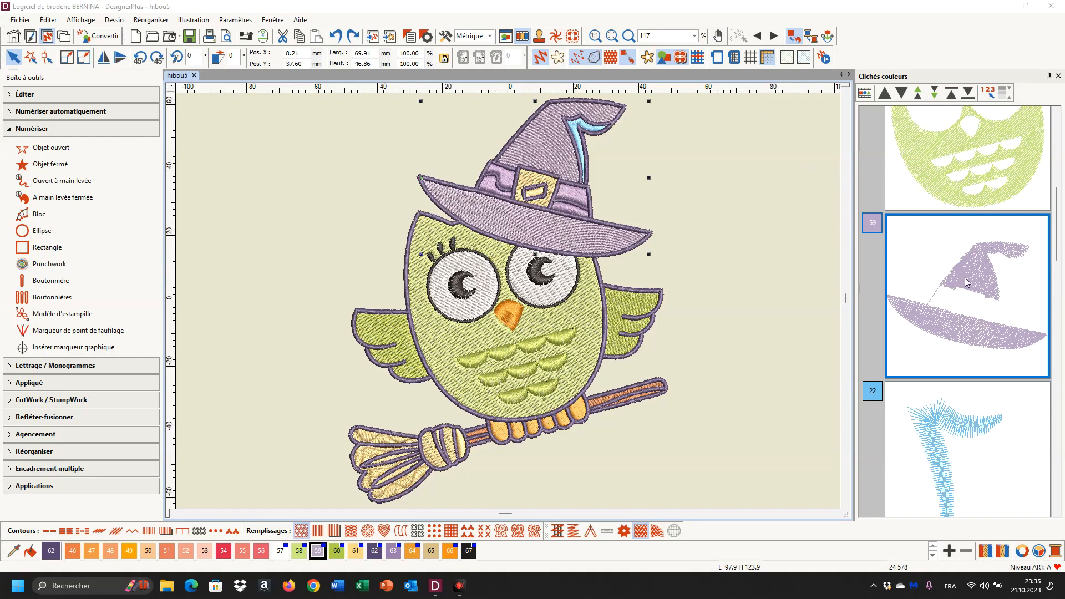
left_click(934, 547)
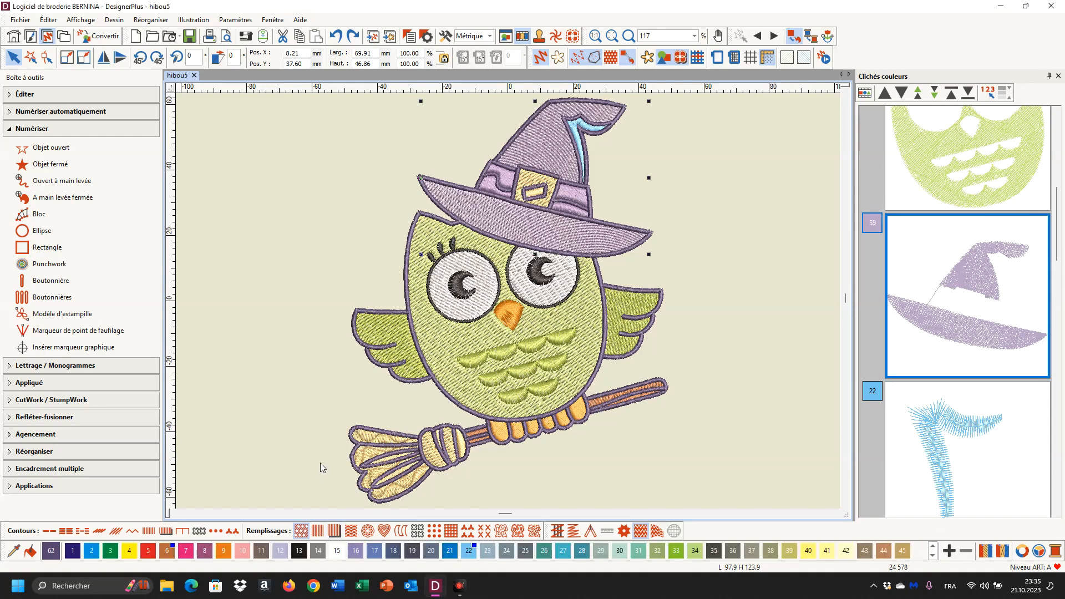
left_click(72, 549)
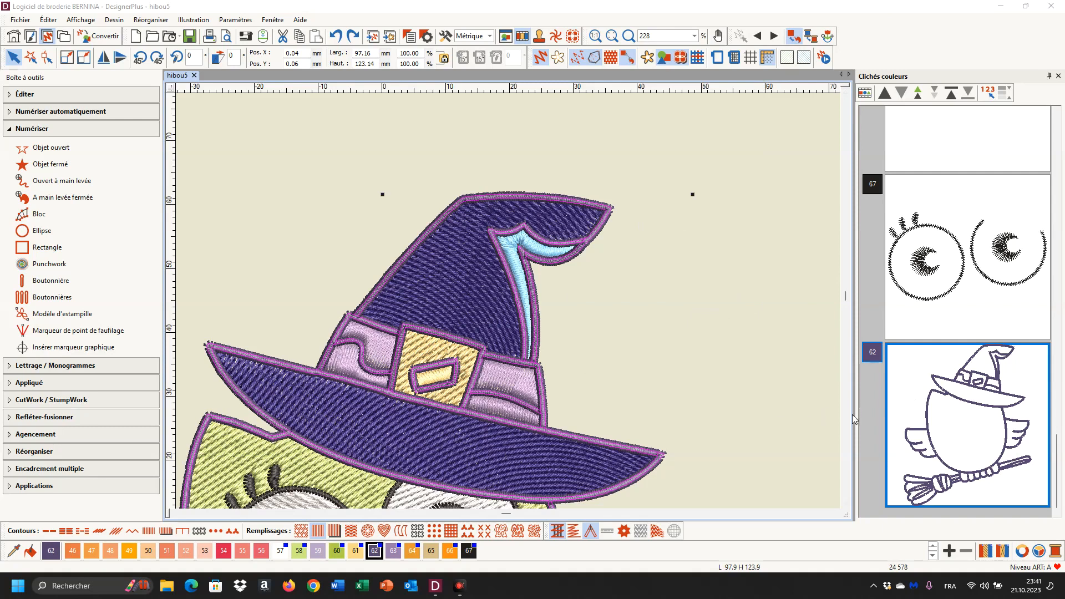
Hide the colour 62 outline of the owl, hat and broom.
right_click(915, 376)
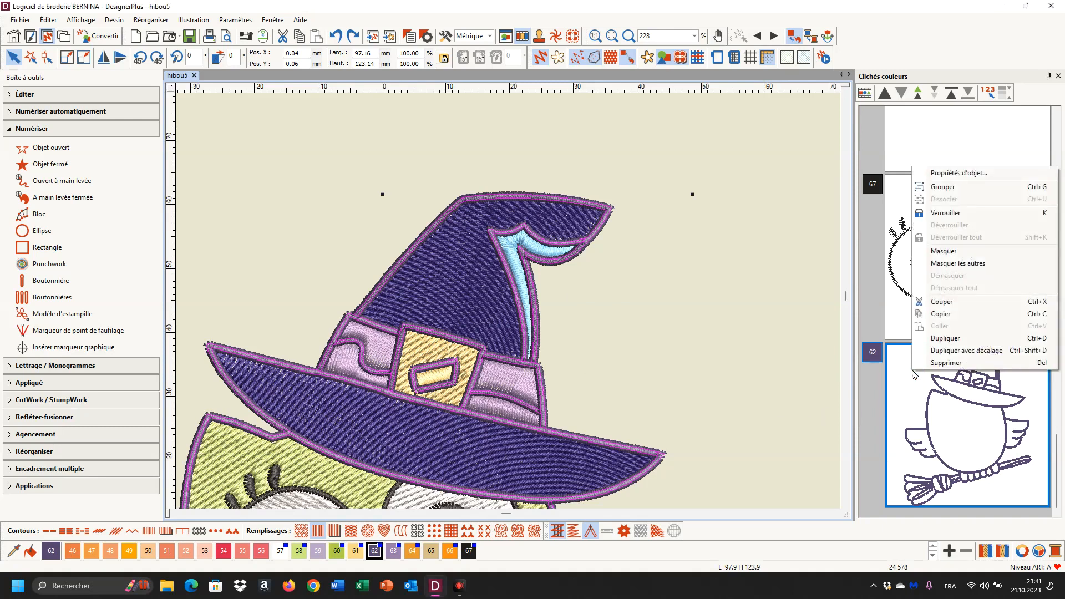
left_click(943, 253)
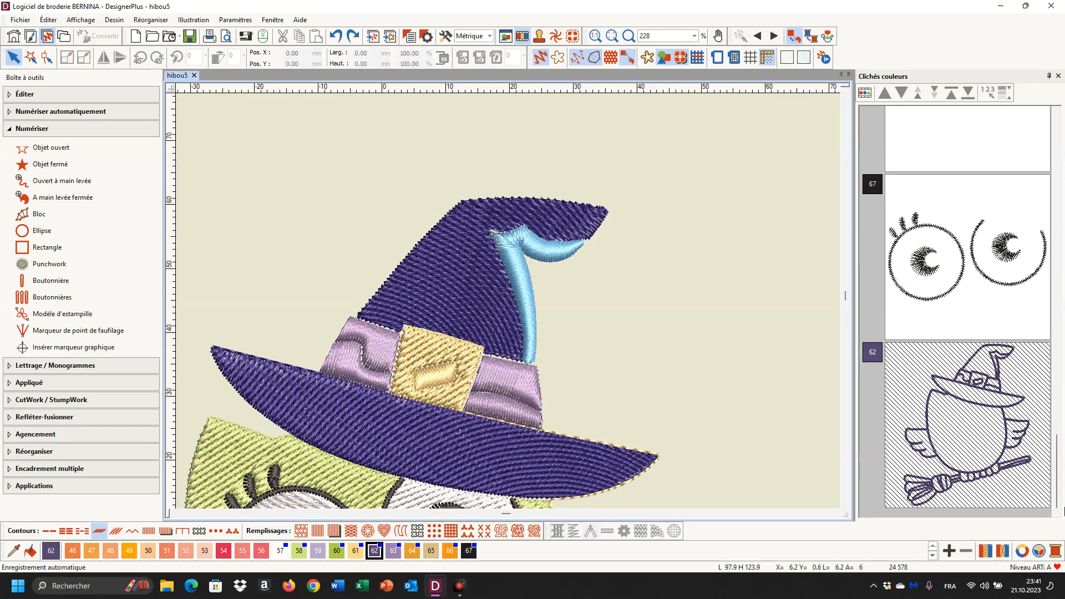
Draw an open outline curve in colour 1 from the hat's tip downward, about 14 mm wide and 17 mm high.
left_click(61, 111)
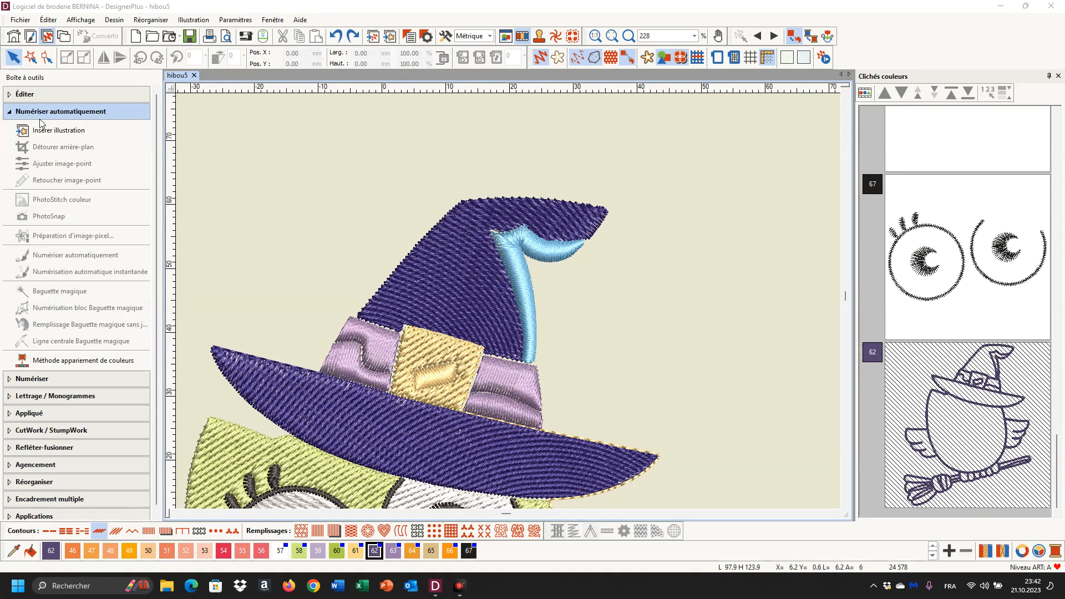
left_click(26, 380)
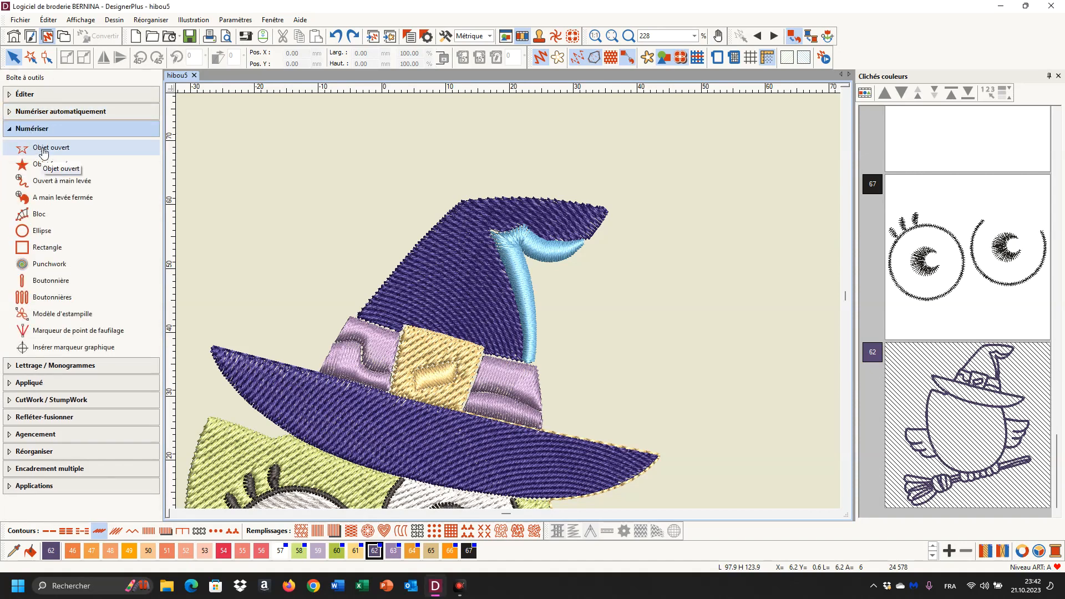
left_click(43, 150)
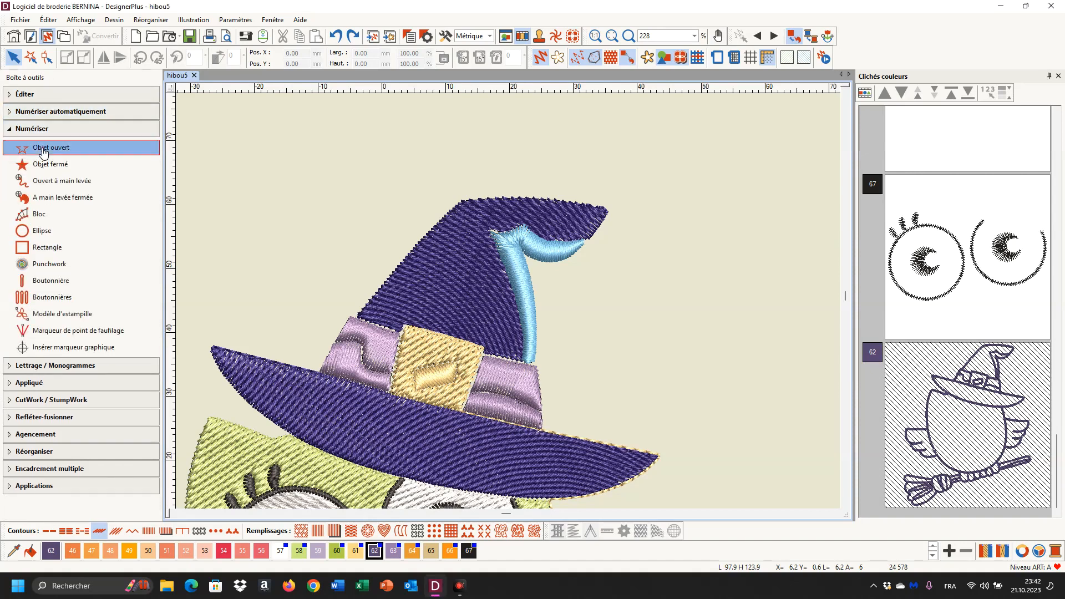
left_click(102, 533)
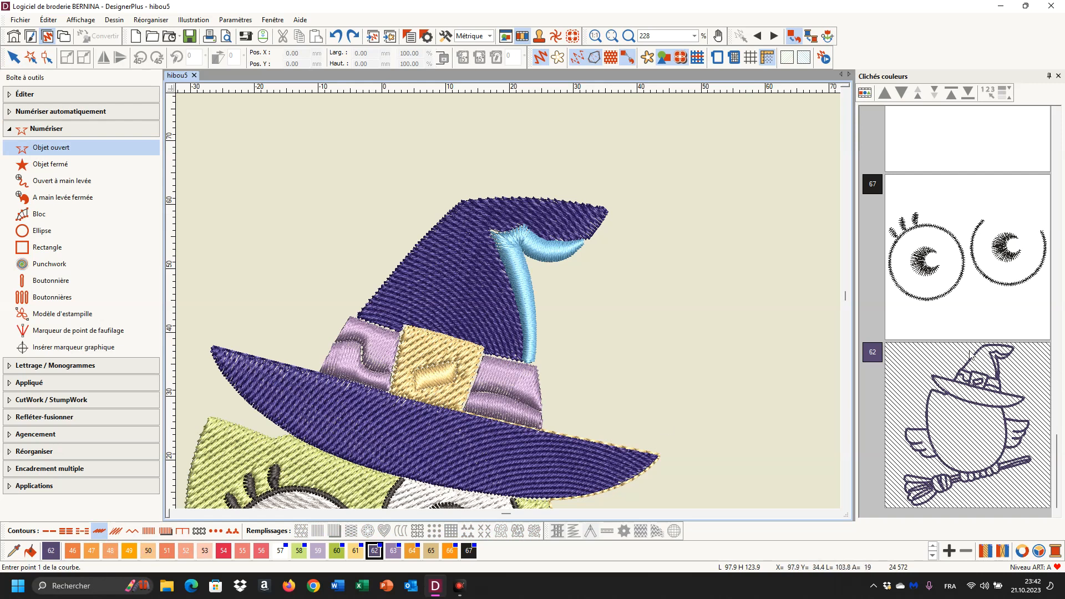
left_click(932, 554)
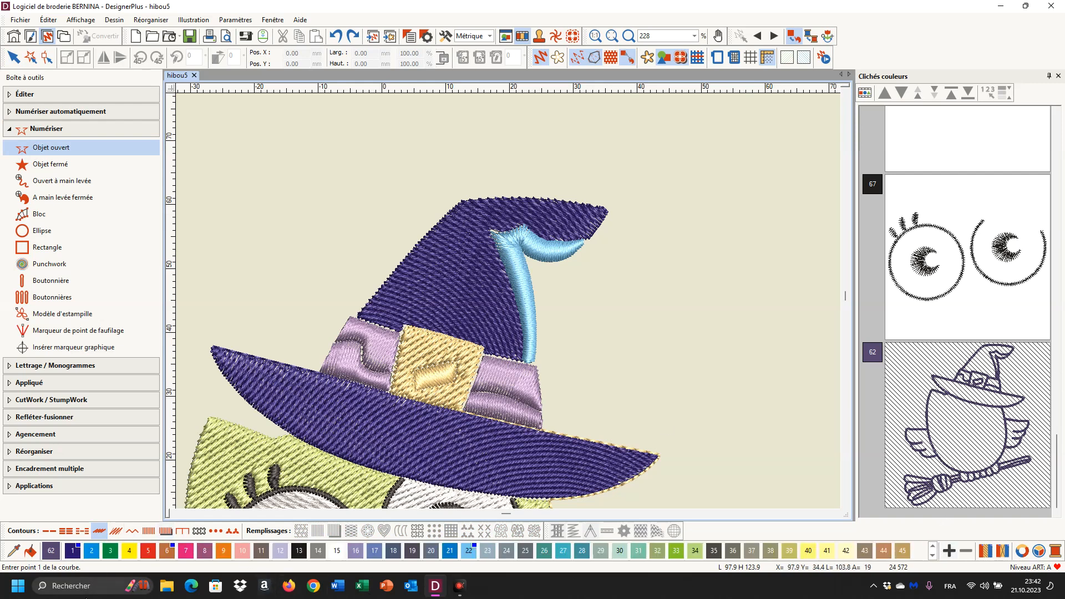
left_click(72, 550)
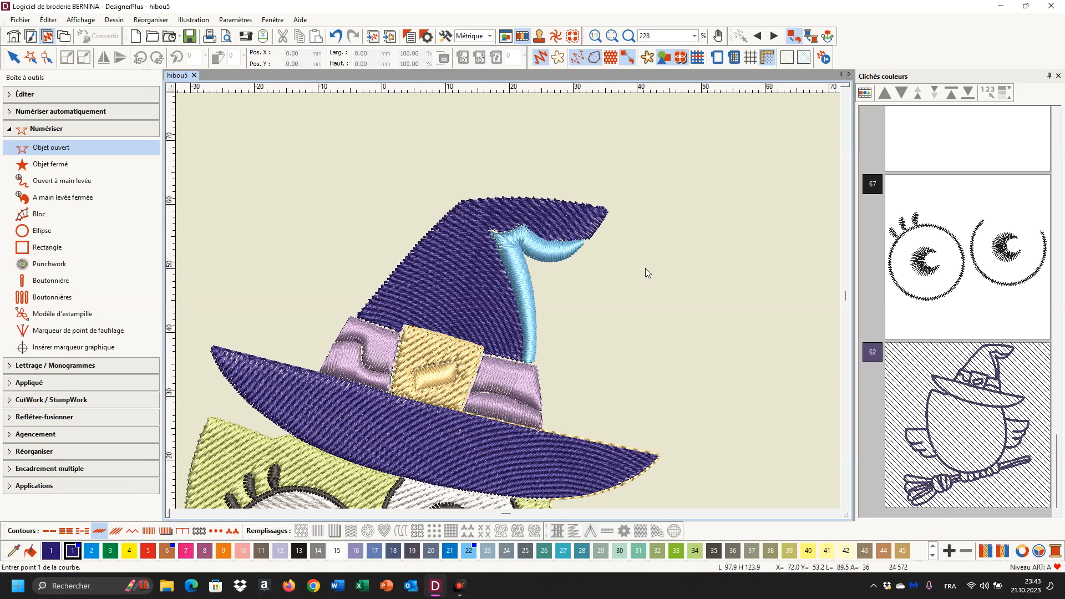
left_click(607, 210)
left_click(641, 232)
left_click(672, 278)
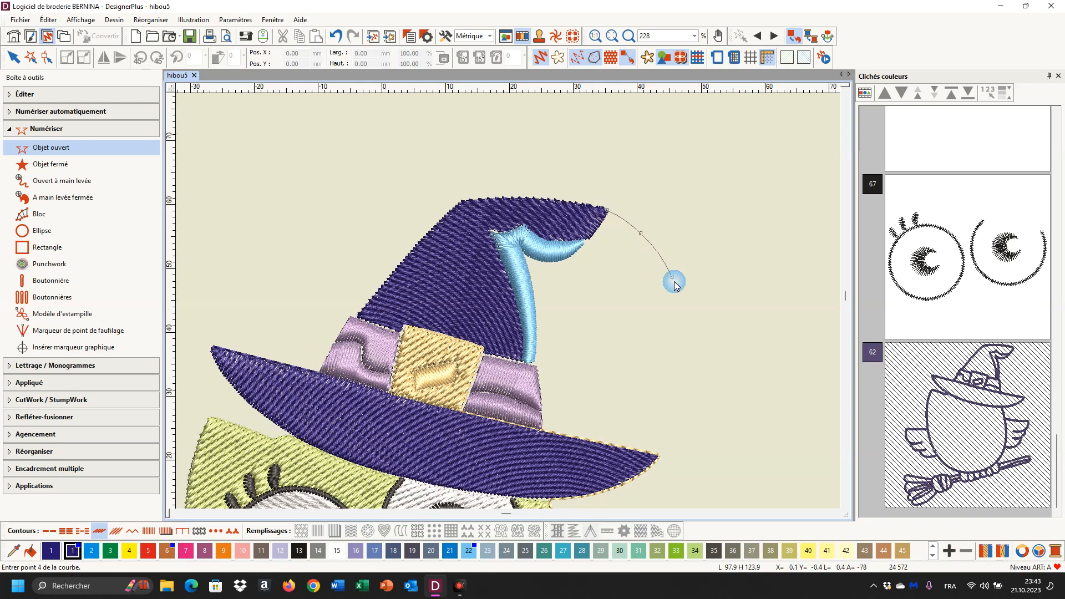
left_click(697, 319)
key("Return")
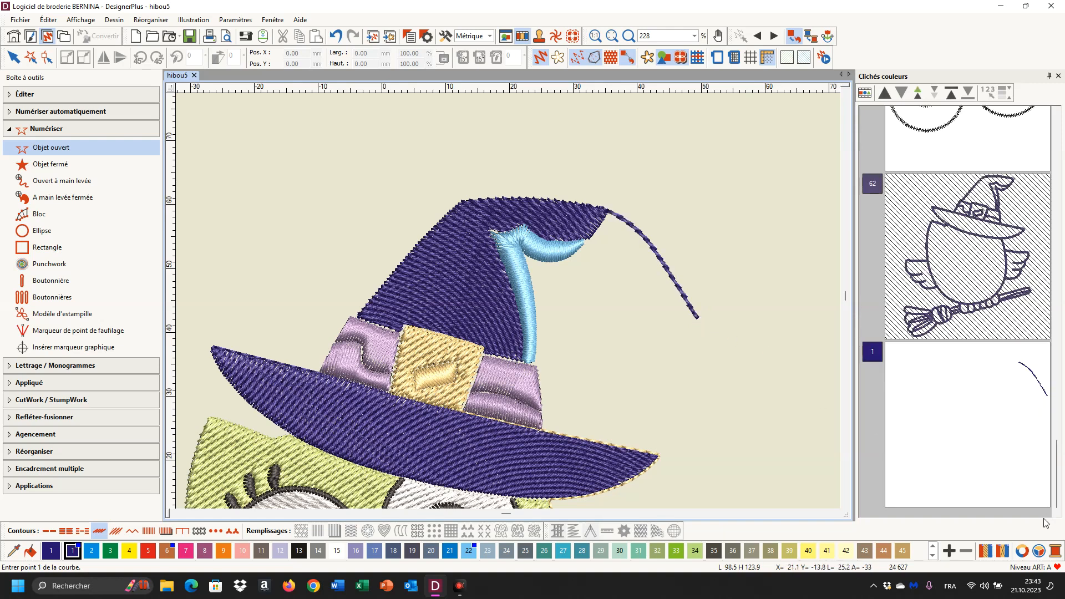
Select the new curve at the hat's tip and display its reshape nodes.
left_click(1045, 536)
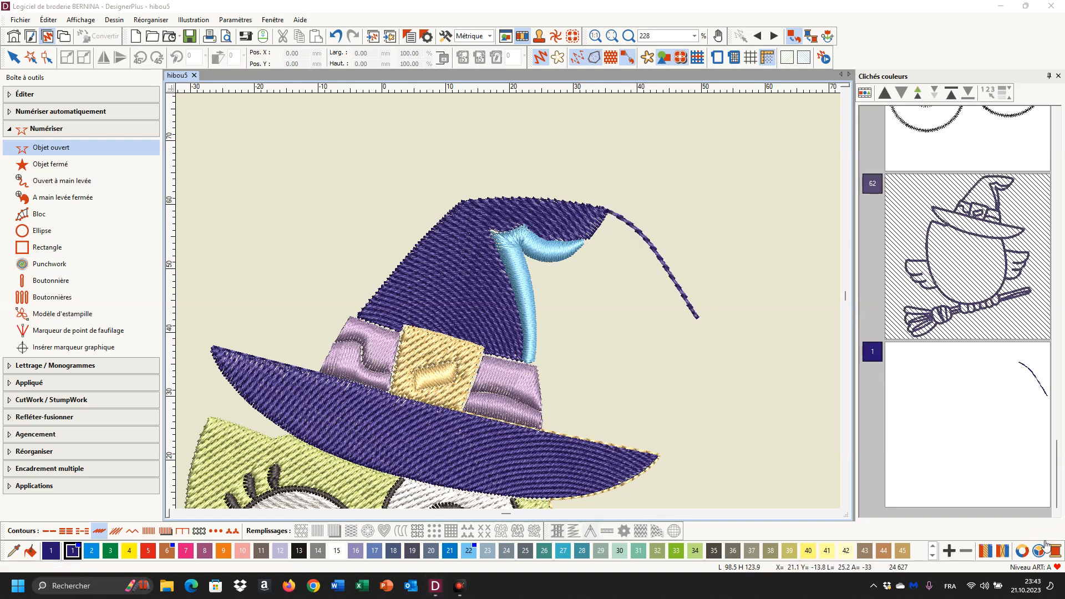
left_click(961, 410)
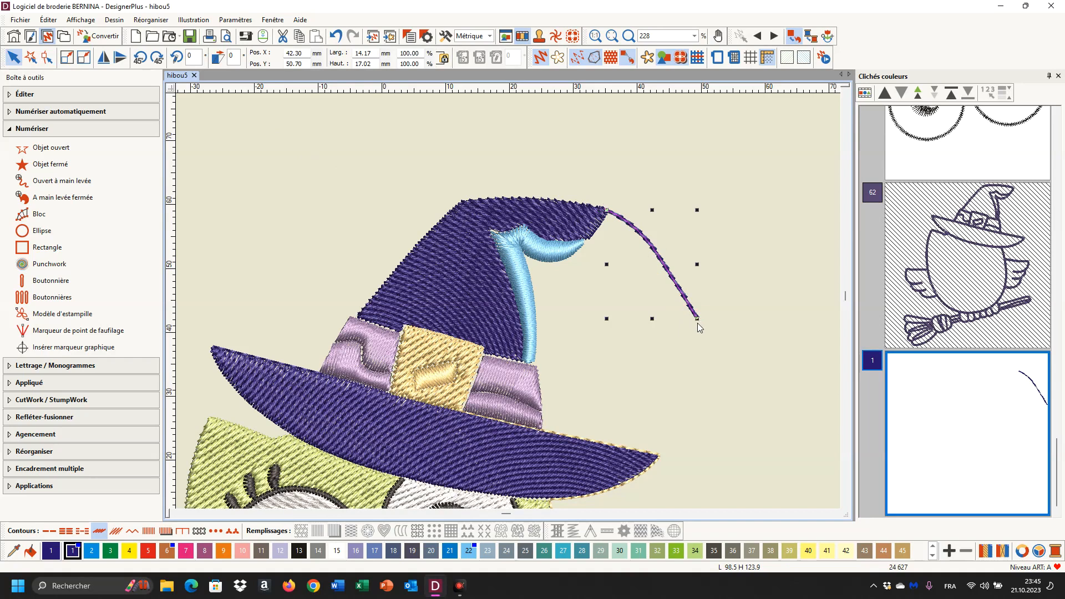
left_click(52, 58)
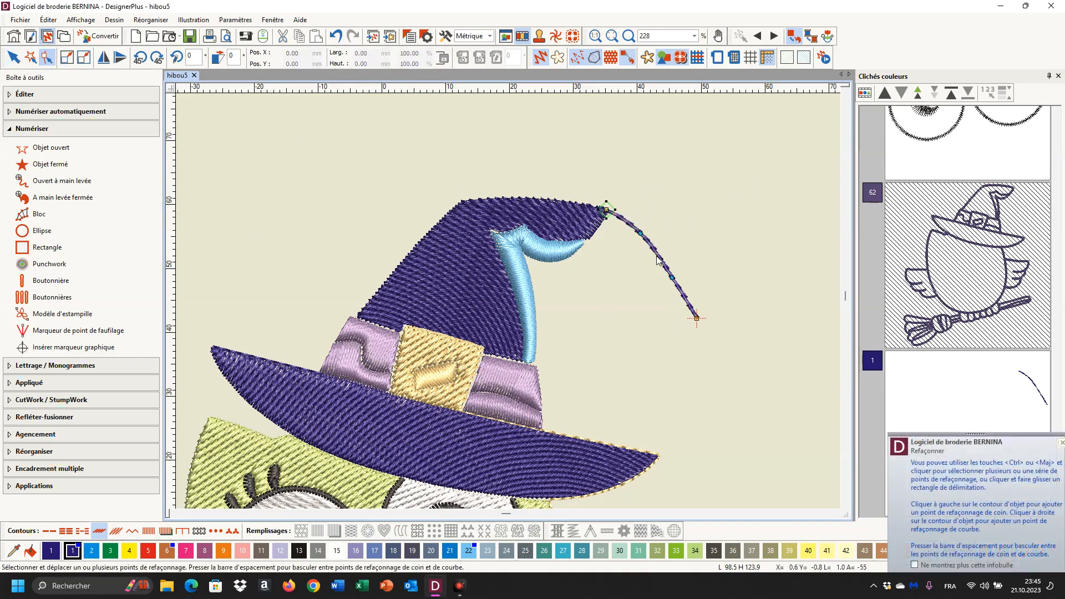
left_click(1060, 443)
Move the tip curve earlier in the stitching sequence, ahead of the colour 67 eye details.
left_click(1025, 416)
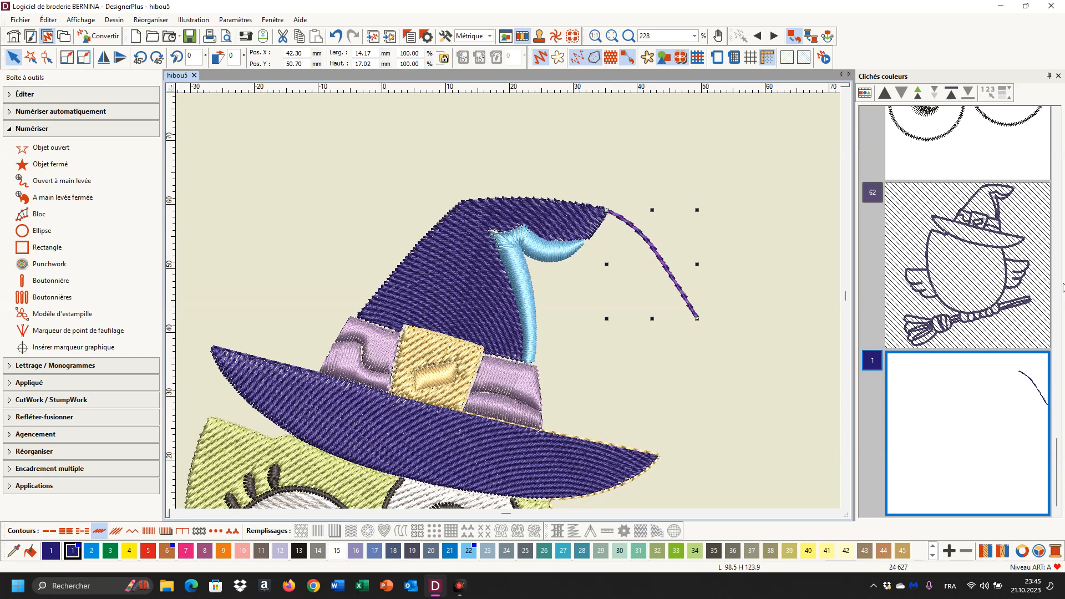
left_click(917, 93)
left_click(917, 93)
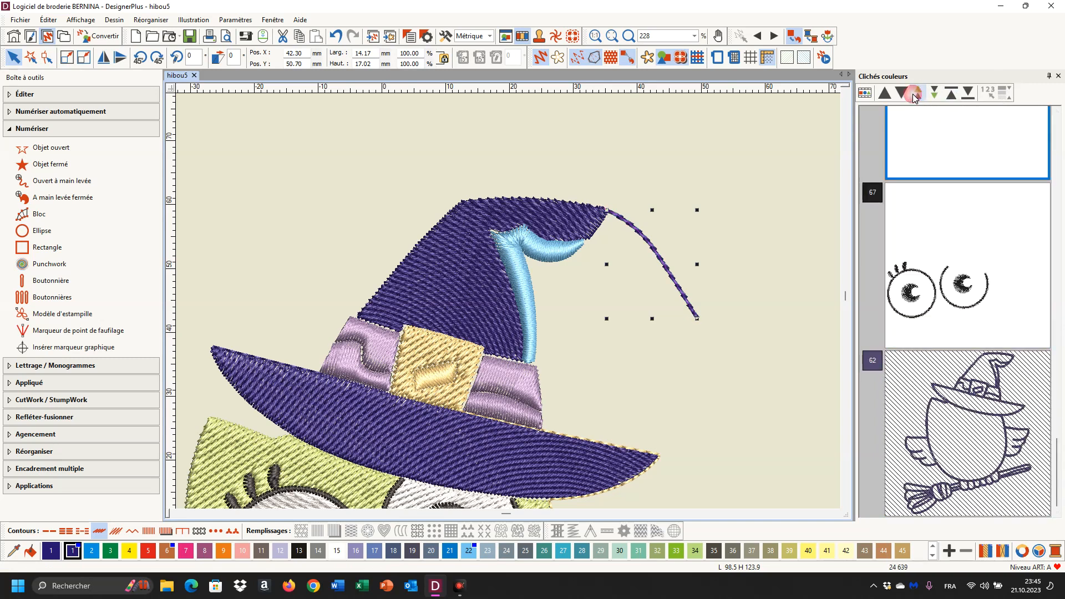
Move the tip curve further up the stitching sequence so it directly follows the hat's colour 1 fill, and deselect it.
left_click(917, 94)
left_click(917, 93)
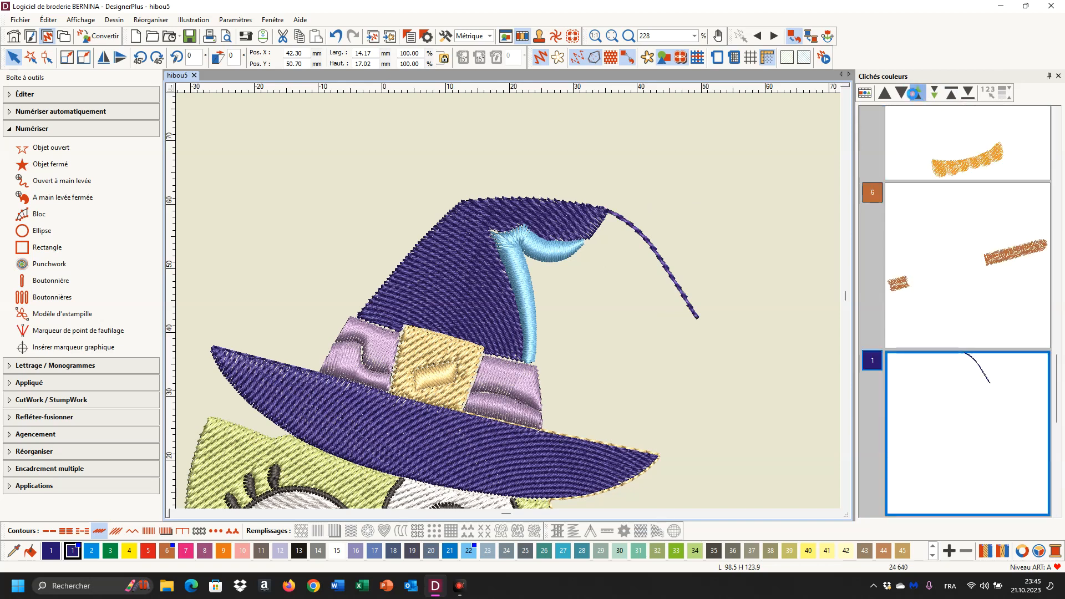
left_click(917, 94)
left_click(916, 93)
left_click(917, 93)
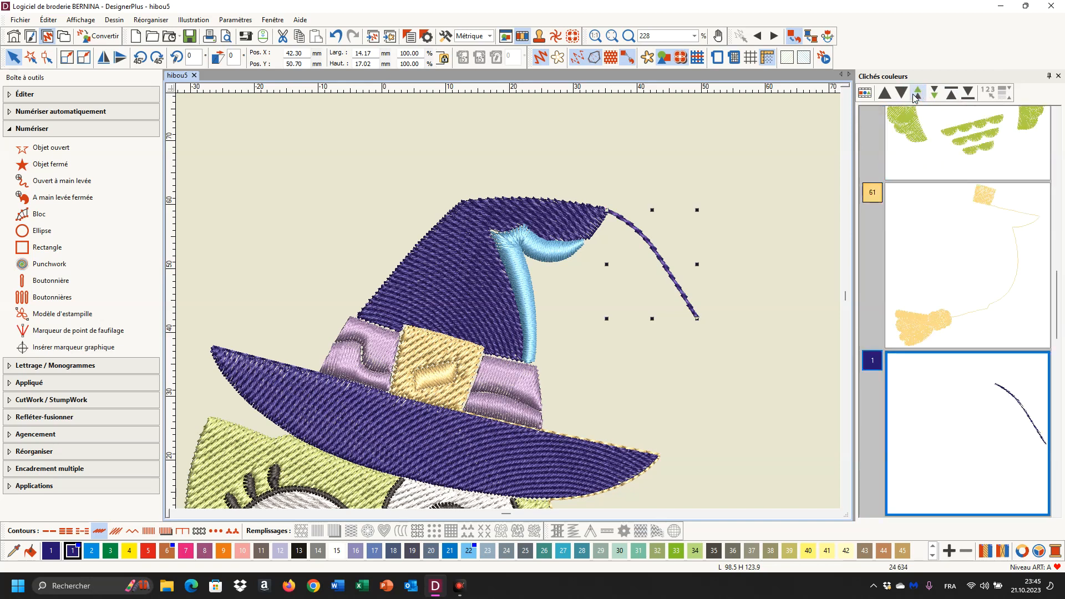
left_click(917, 93)
left_click(914, 94)
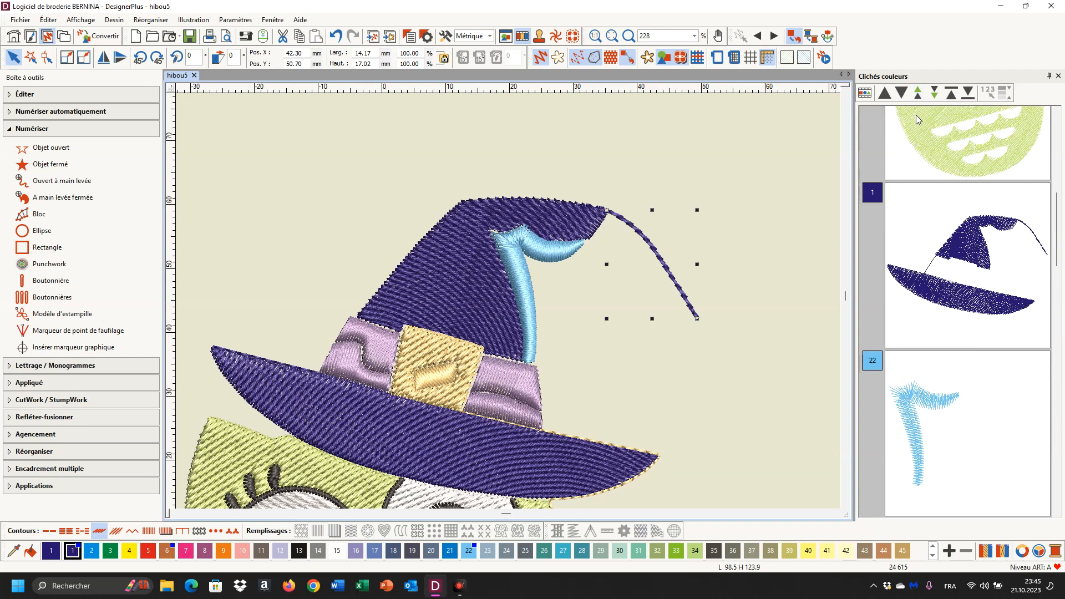
left_click(1045, 546)
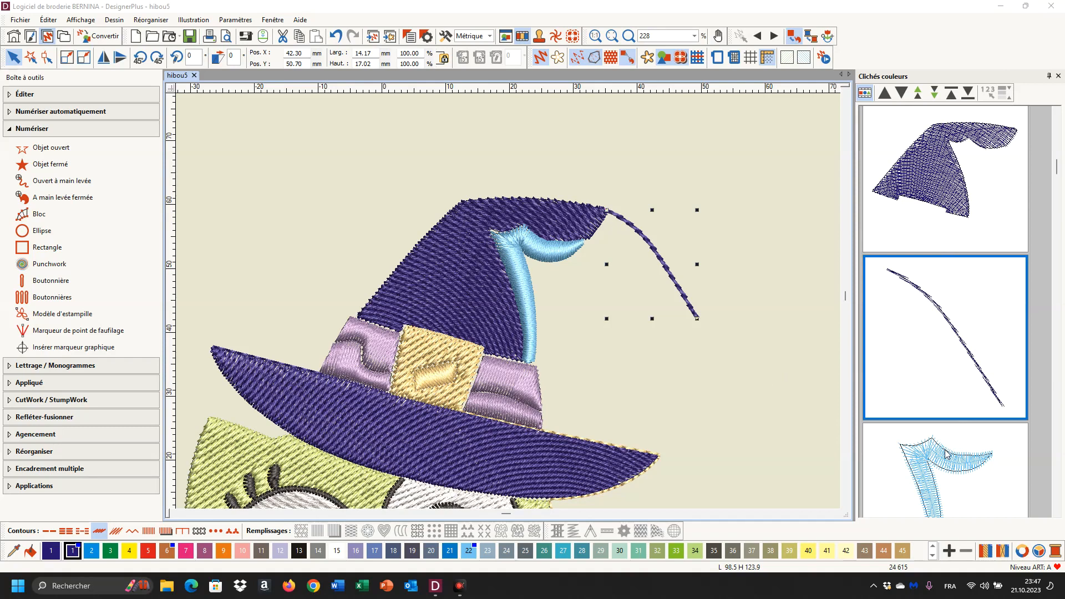
key("Escape")
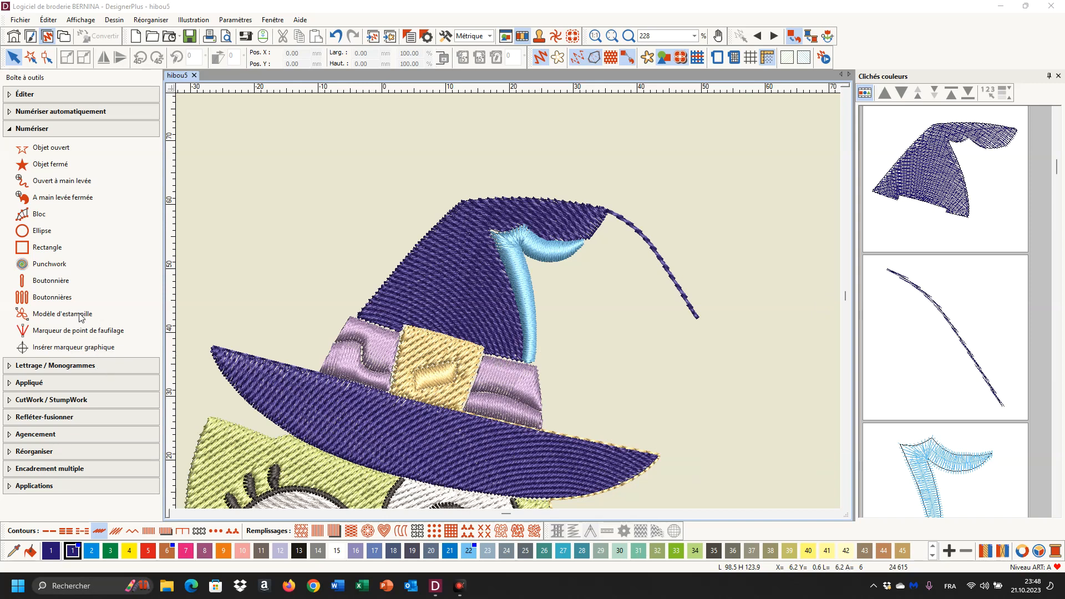
Choose the heart stamp pattern a401 from the Home Dec set, previewing the patterns as stitches.
left_click(62, 314)
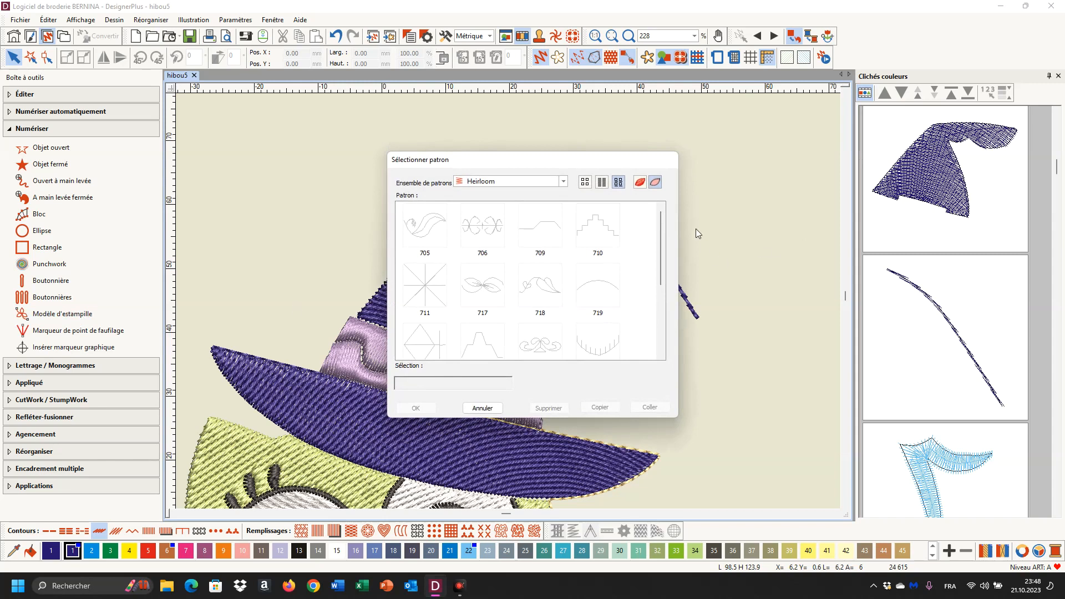
left_click(639, 185)
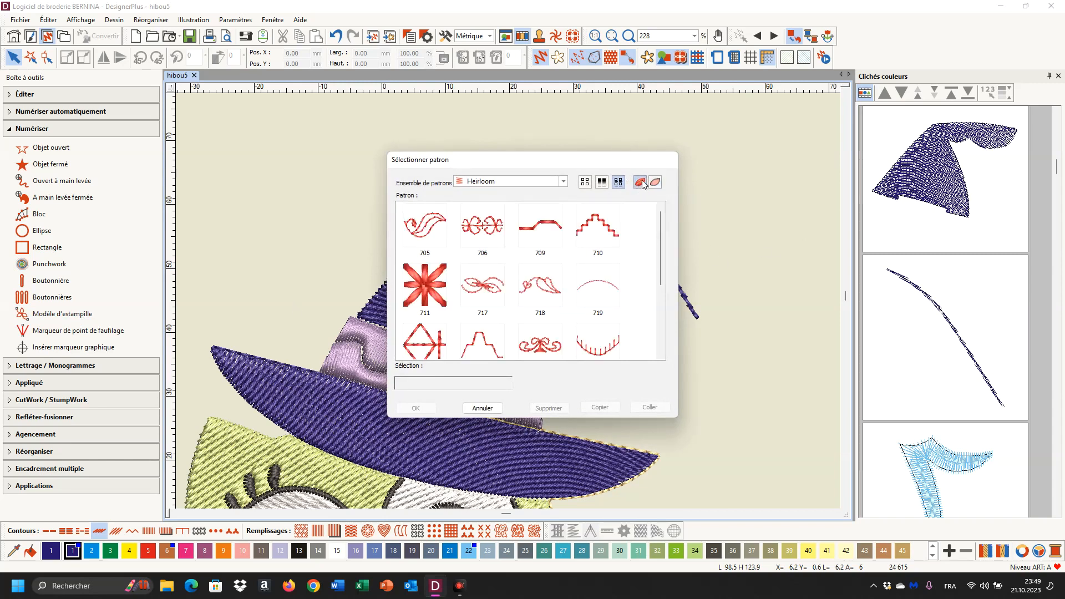
left_click(564, 182)
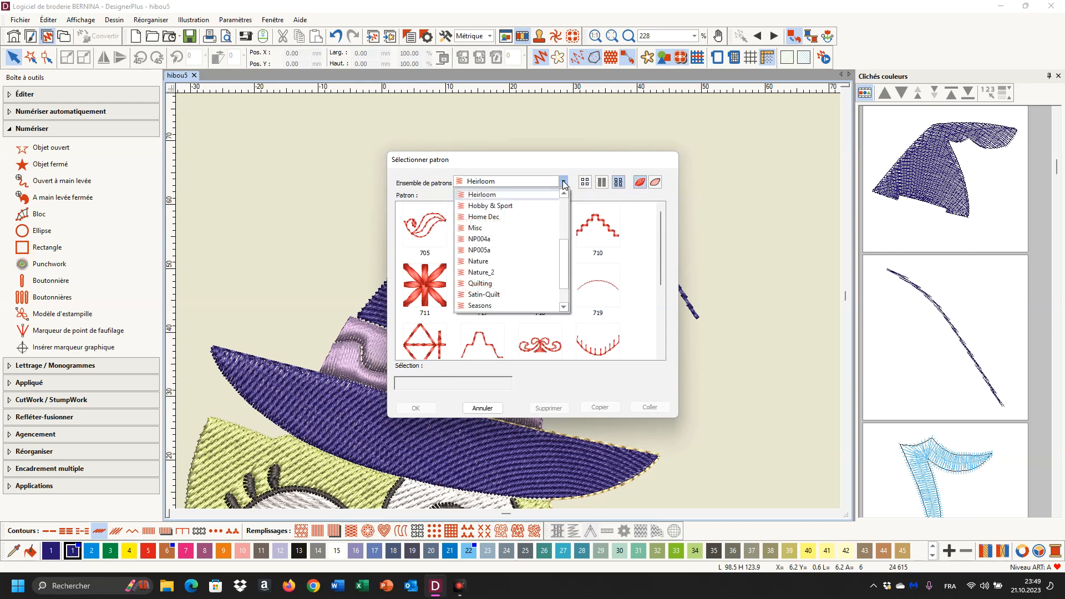
left_click(535, 218)
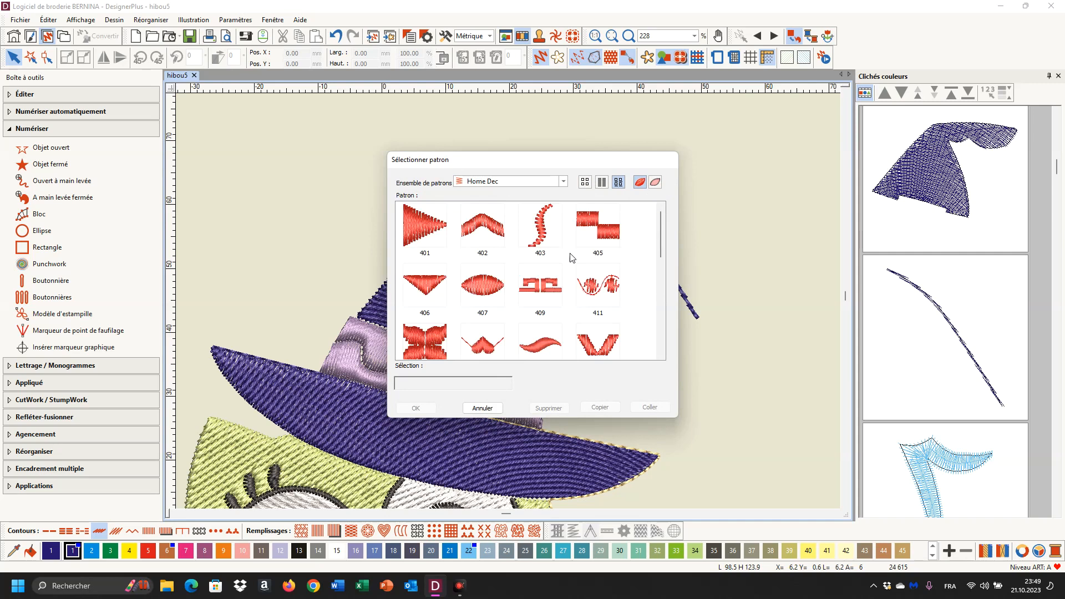
scroll(543, 256, "down", 3)
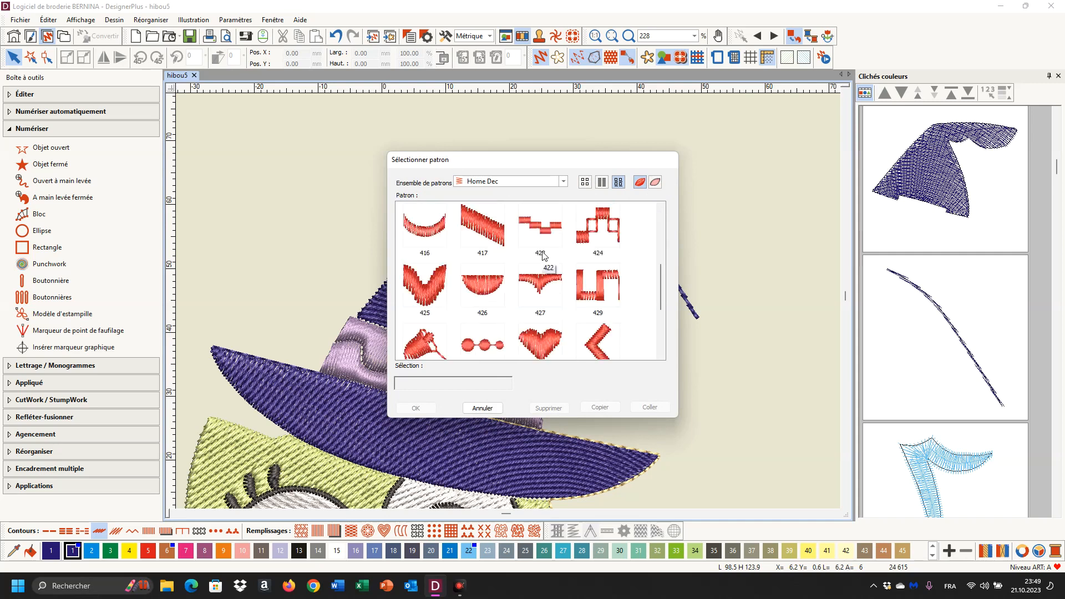
scroll(542, 253, "down", 2)
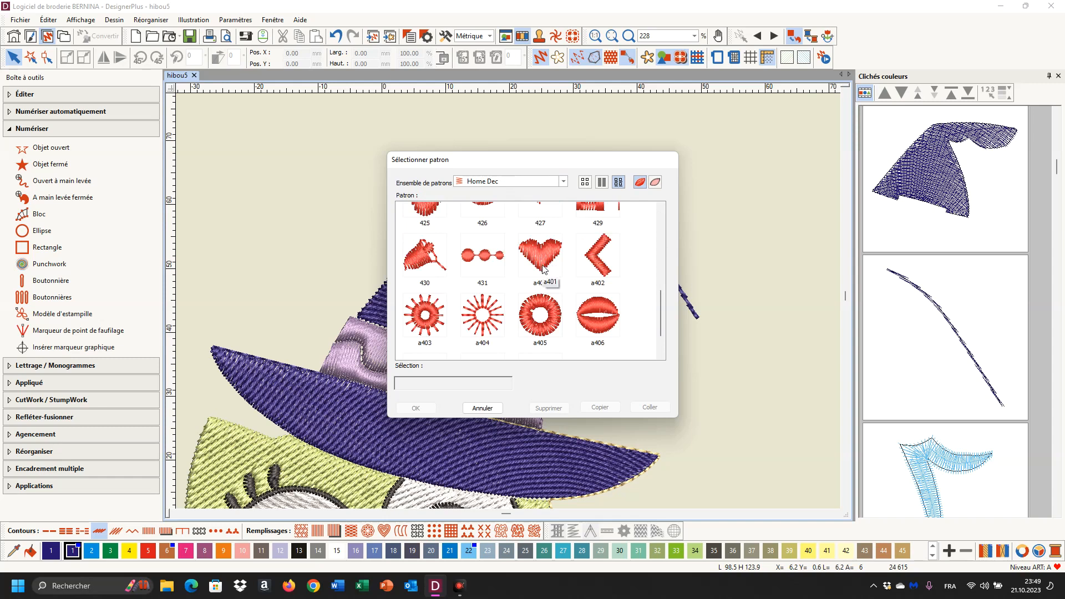
left_click(542, 269)
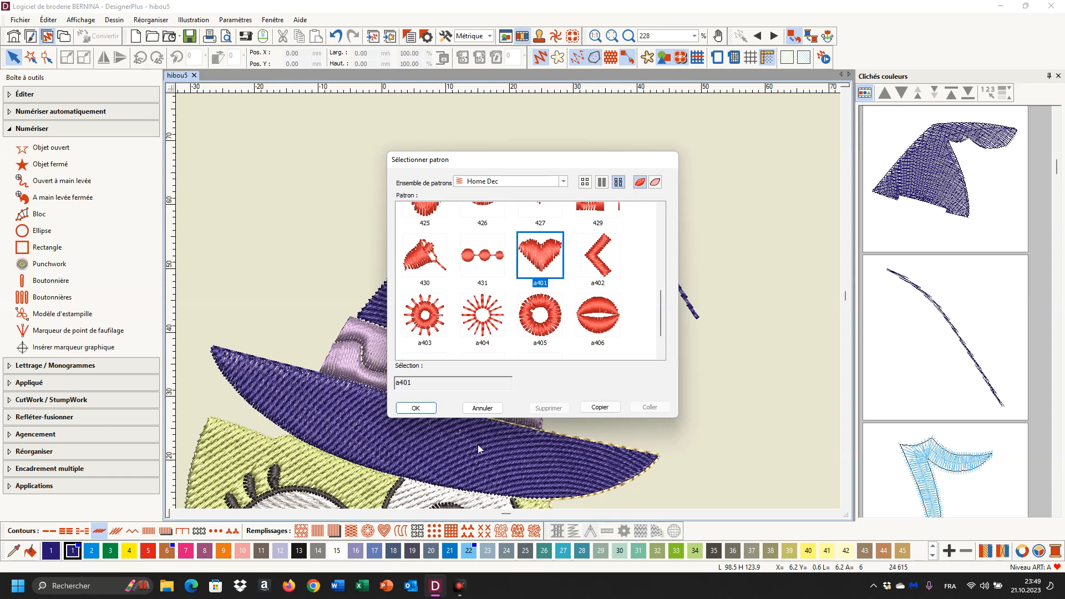
left_click(415, 409)
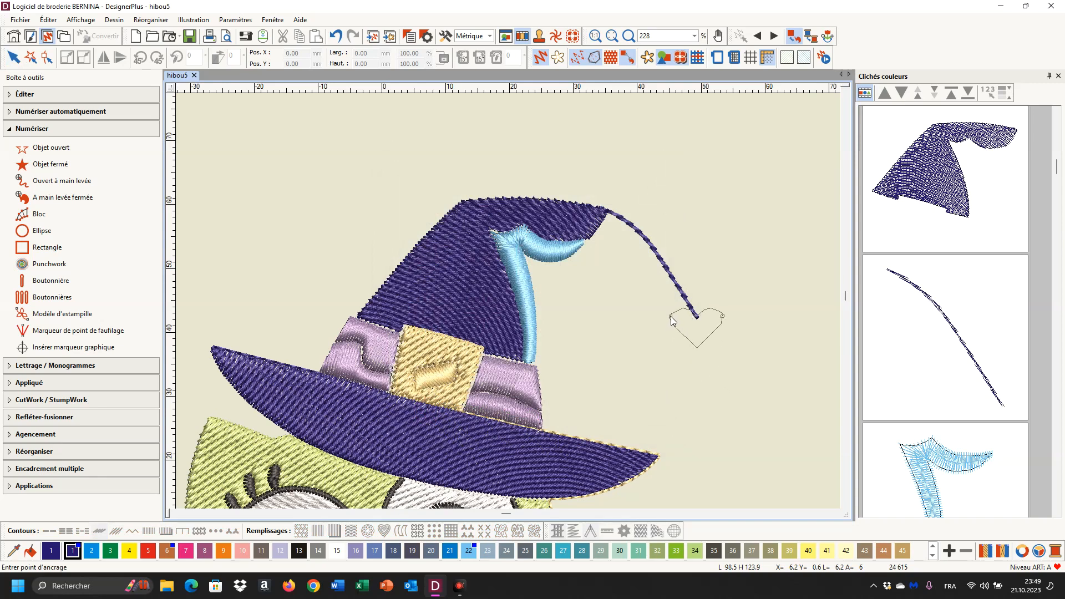
Place the heart, about 8 mm wide and 6 mm high, at the tip curve's lower end and apply colour 5.
left_click(722, 317)
left_click(722, 317)
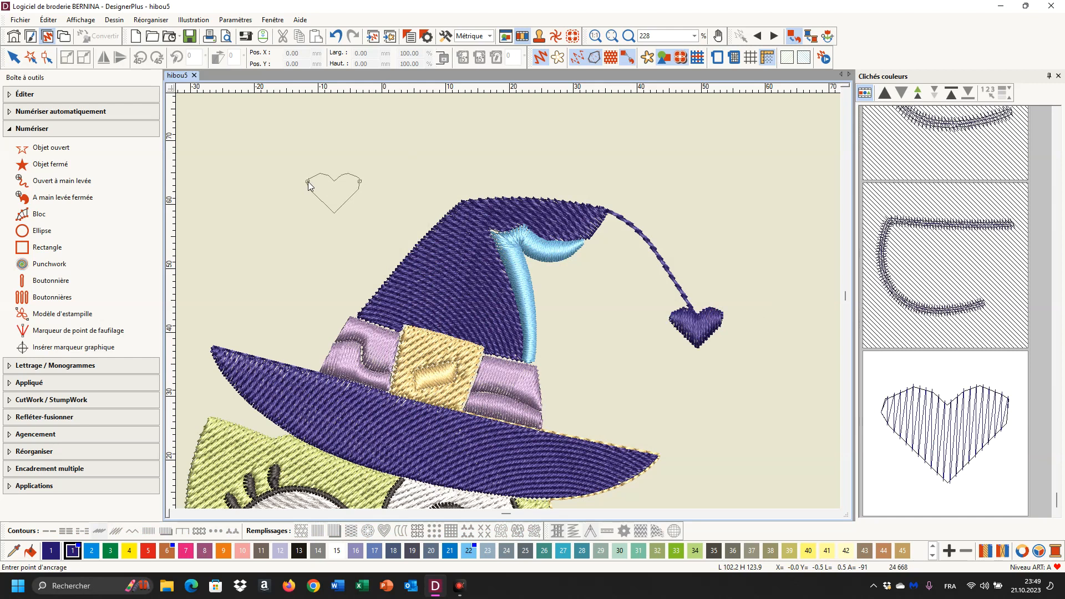
key("Escape")
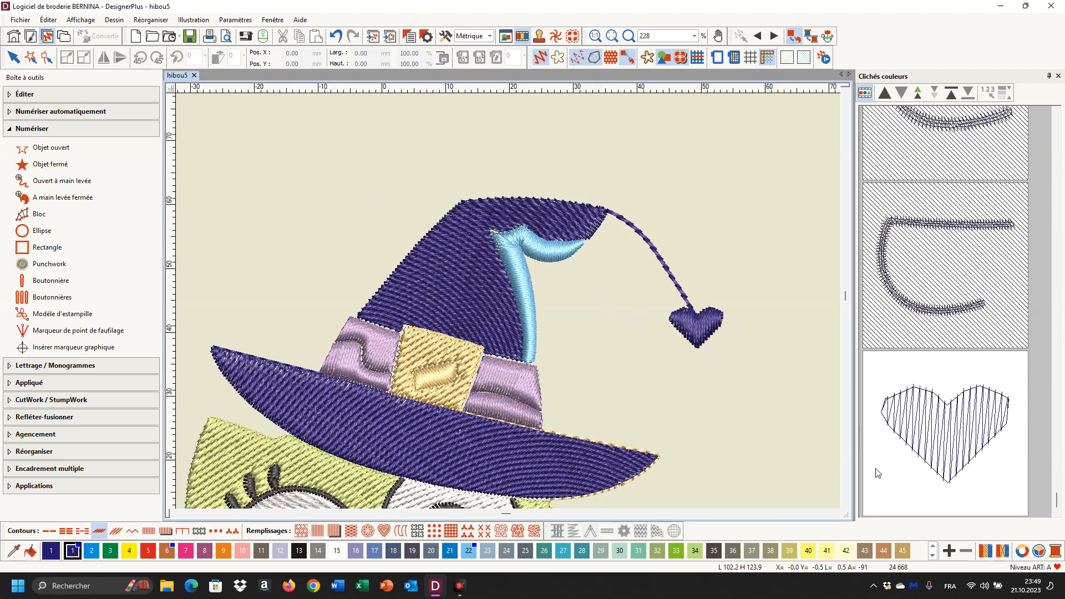
left_click(957, 452)
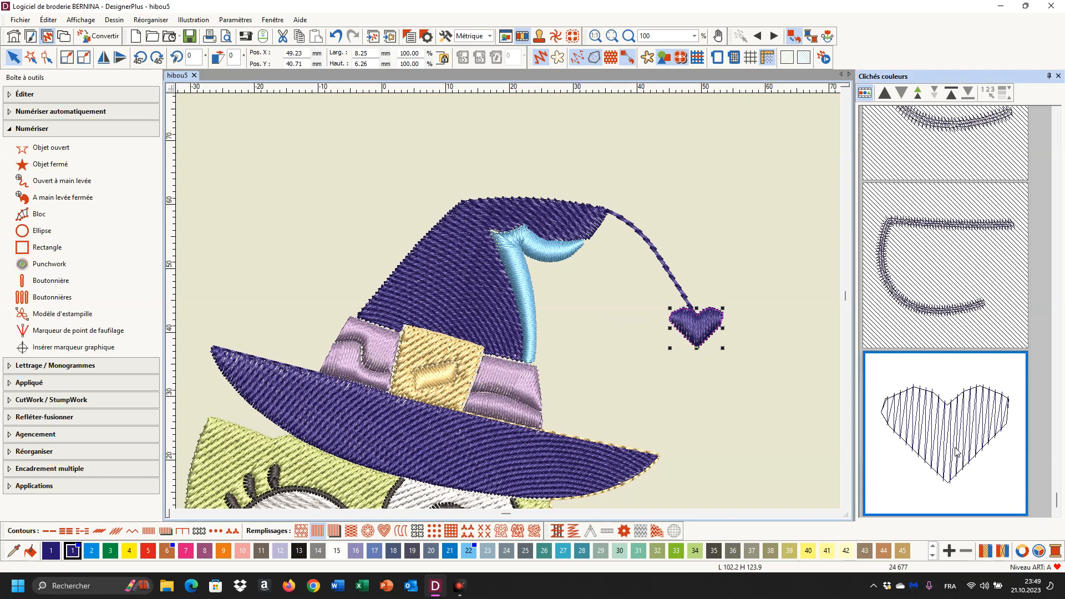
left_click(148, 551)
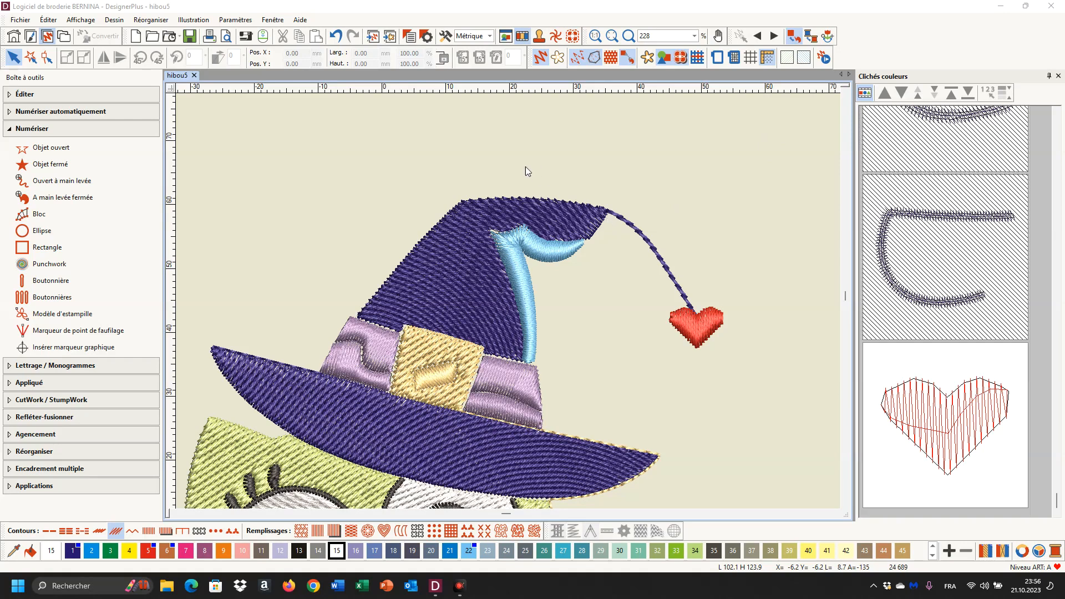
Draw an open slanted stem-stitch outline in white colour 15 along the cone's outer edge from the hat's tip to the band.
left_click(51, 147)
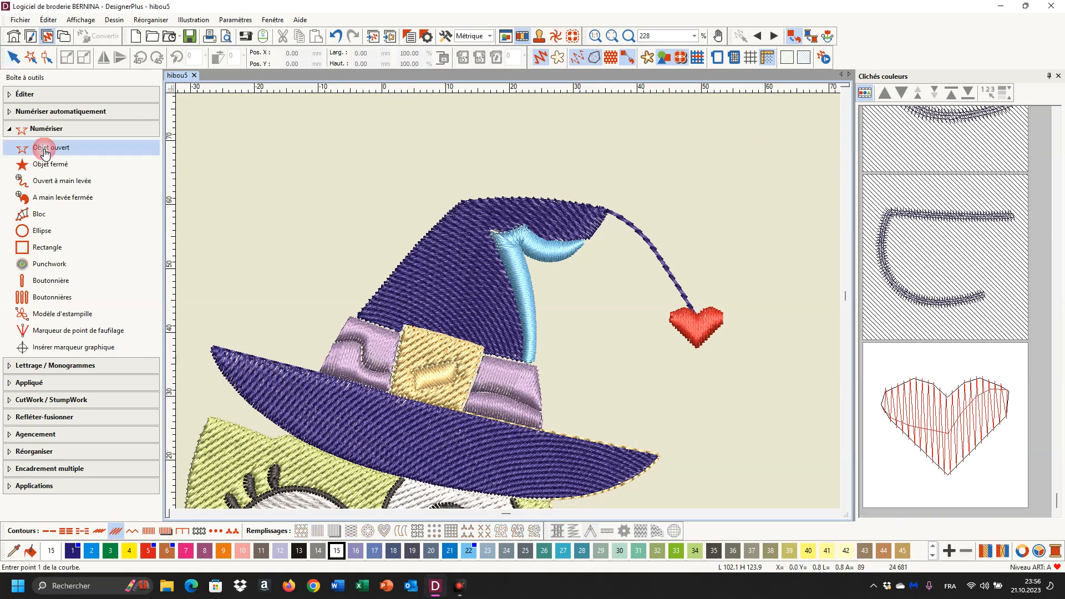
left_click(116, 532)
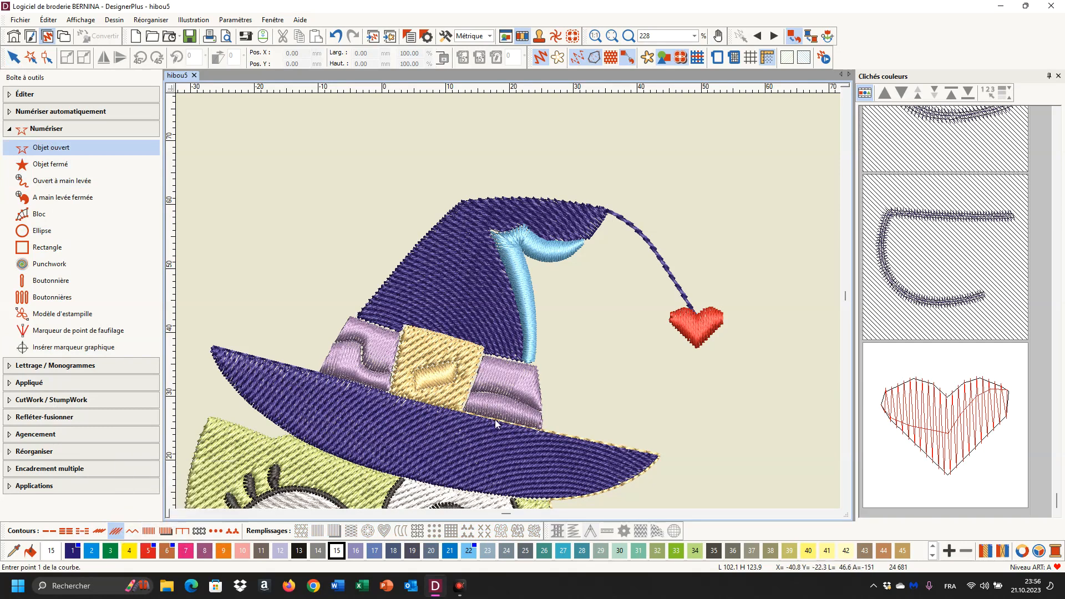
left_click(606, 209)
left_click(530, 203)
left_click(460, 205)
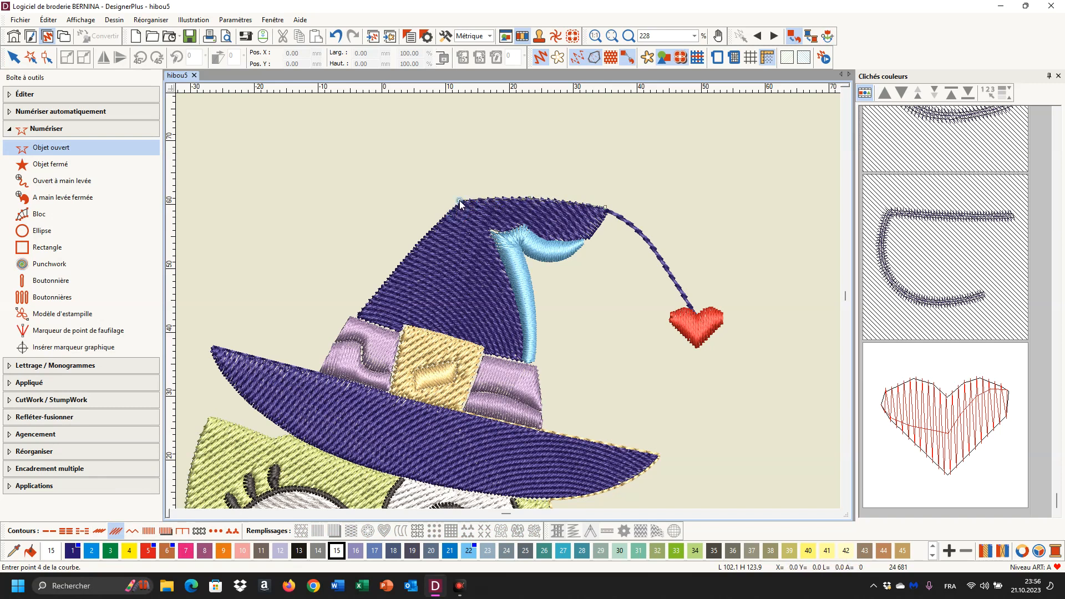
left_click(405, 268)
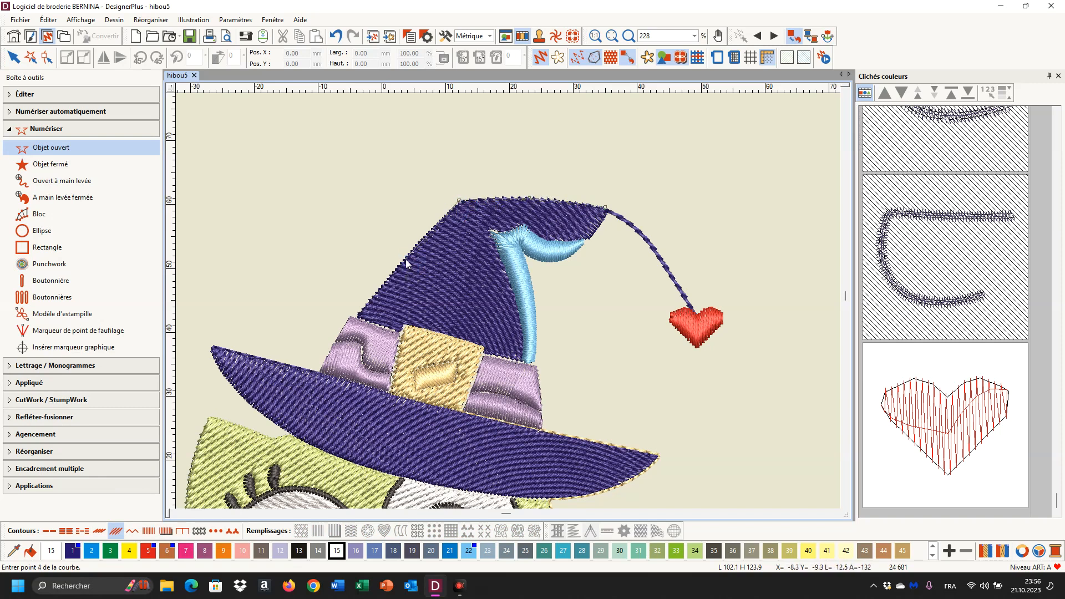
left_click(357, 318)
key("Return")
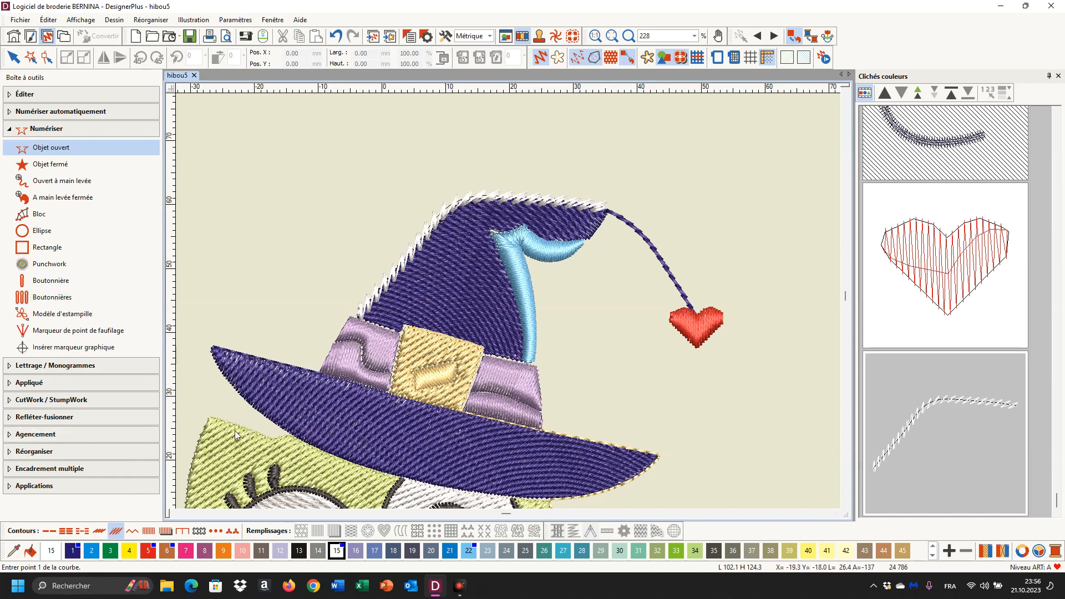
Draw a curved open outline in white colour 15 along the brim's lower edge from its left point to its right point.
left_click(213, 350)
right_click(239, 390)
right_click(308, 441)
right_click(402, 477)
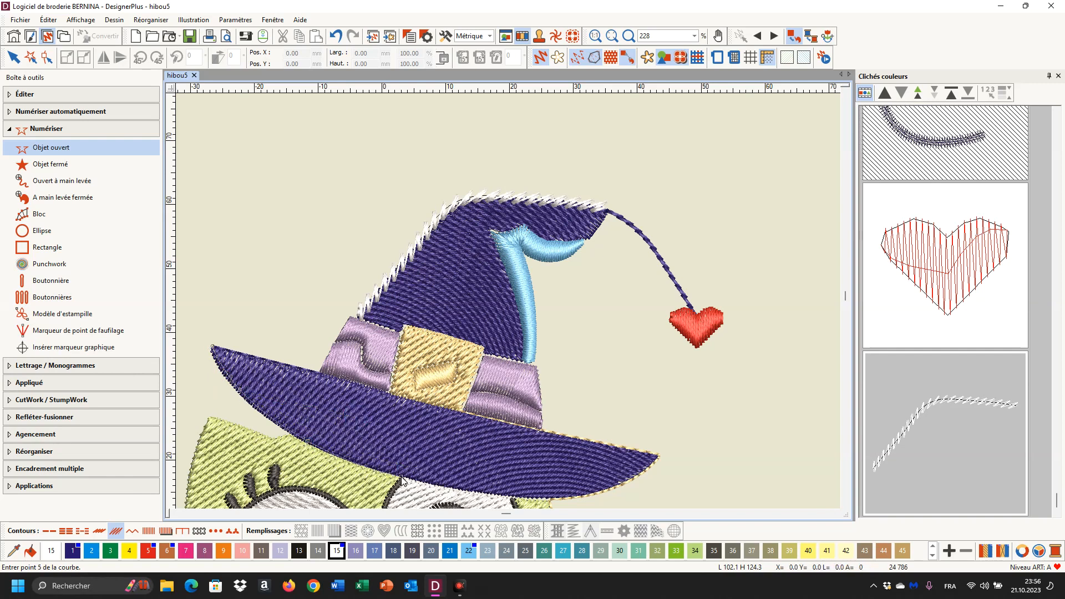
right_click(523, 476)
scroll(523, 475, "down", 2)
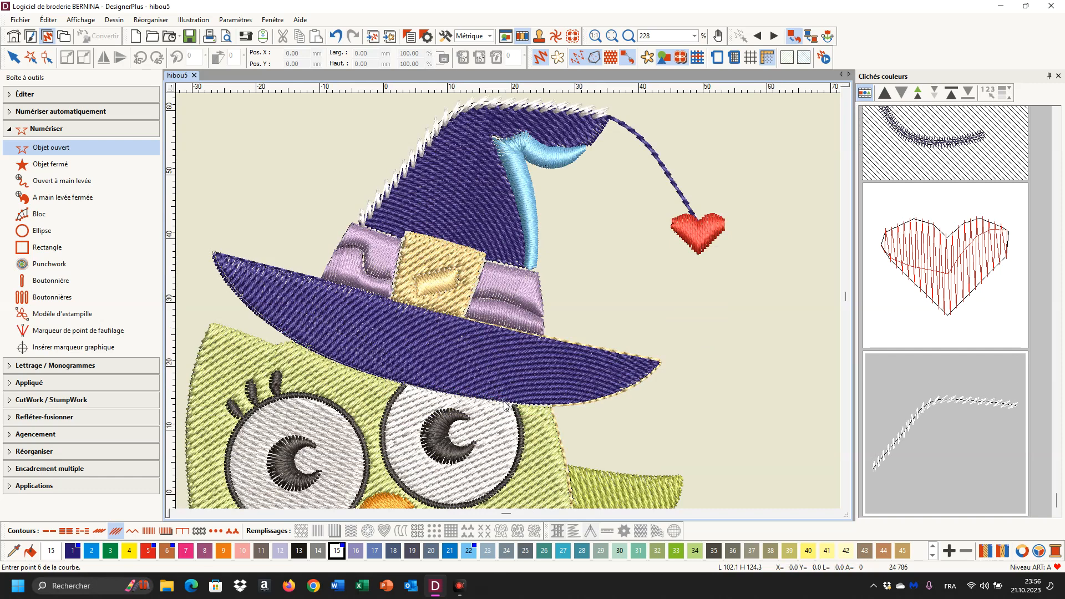
right_click(573, 409)
right_click(647, 376)
left_click(659, 363)
left_click(659, 363)
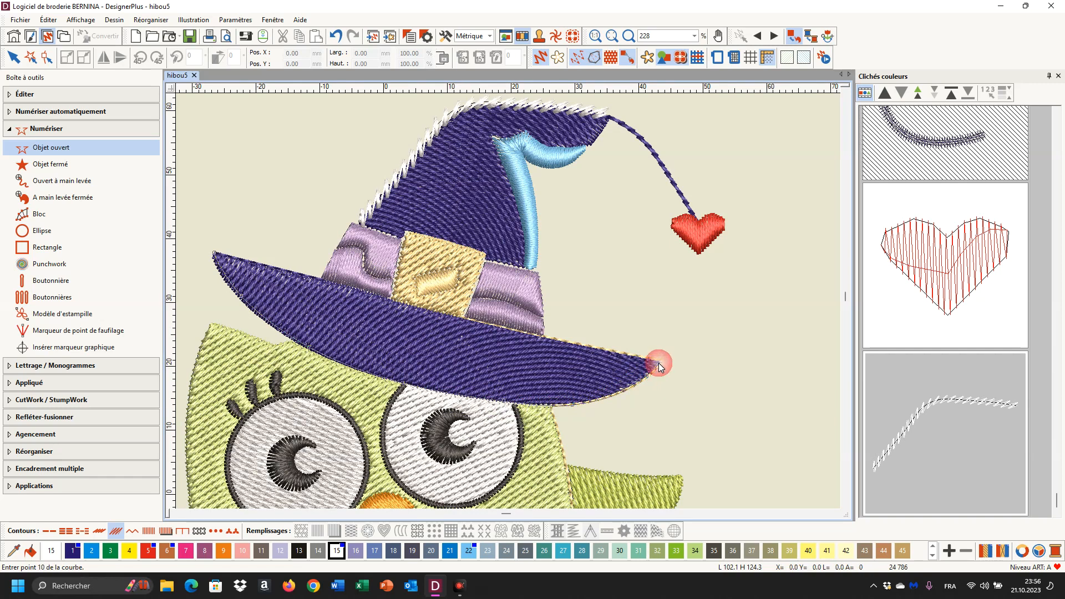
key("Return")
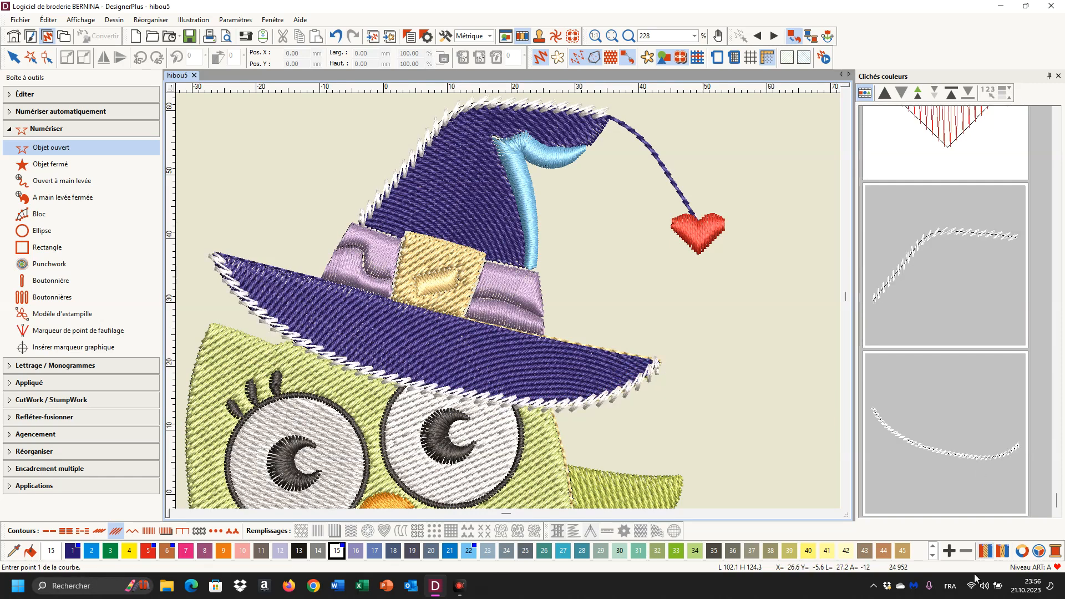
left_click(1048, 539)
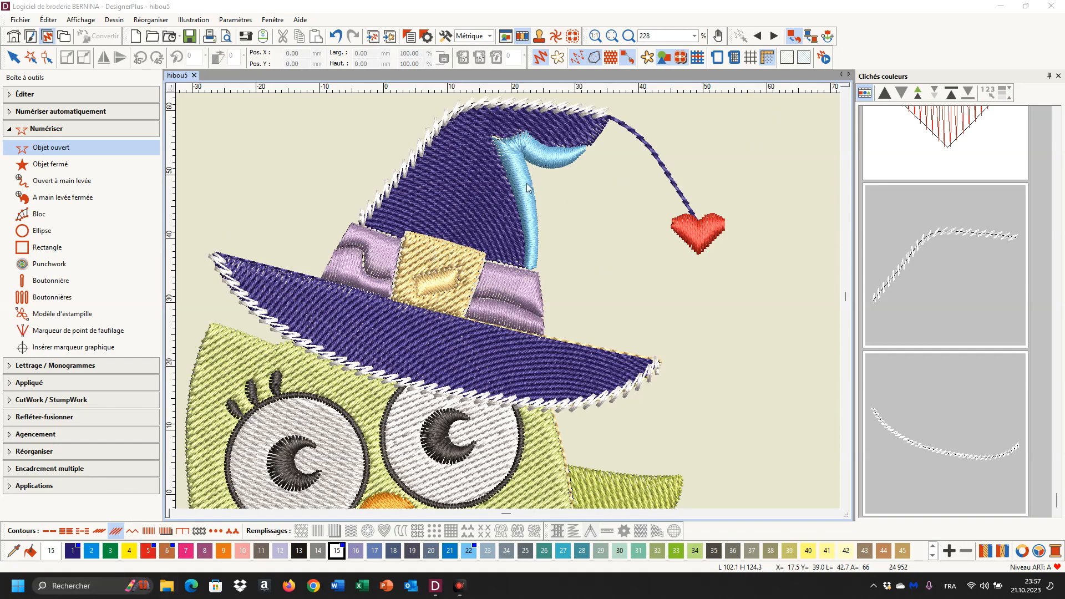
Draw two short parallel slanted backstitch lines in white colour 15 on the hat cone, beside the light blue fold.
left_click(99, 530)
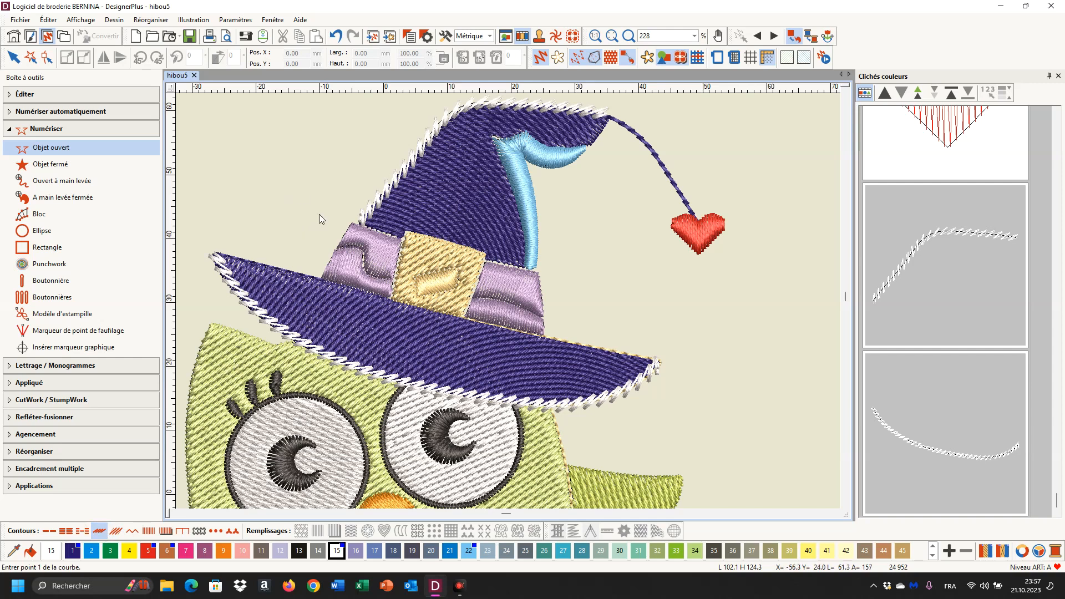
left_click(495, 200)
key("Return")
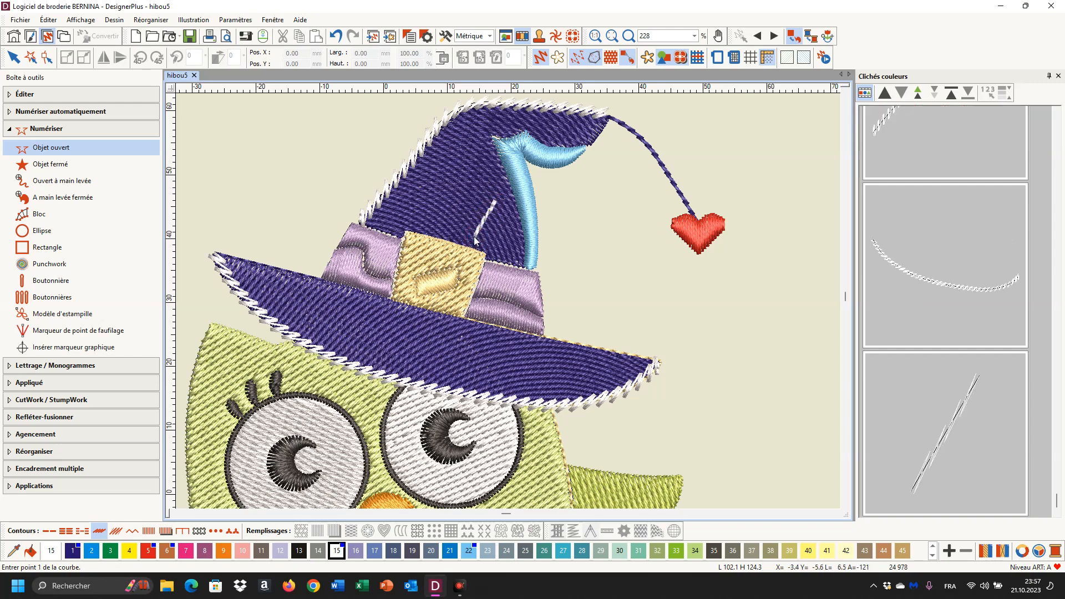
left_click(508, 209)
key("Return")
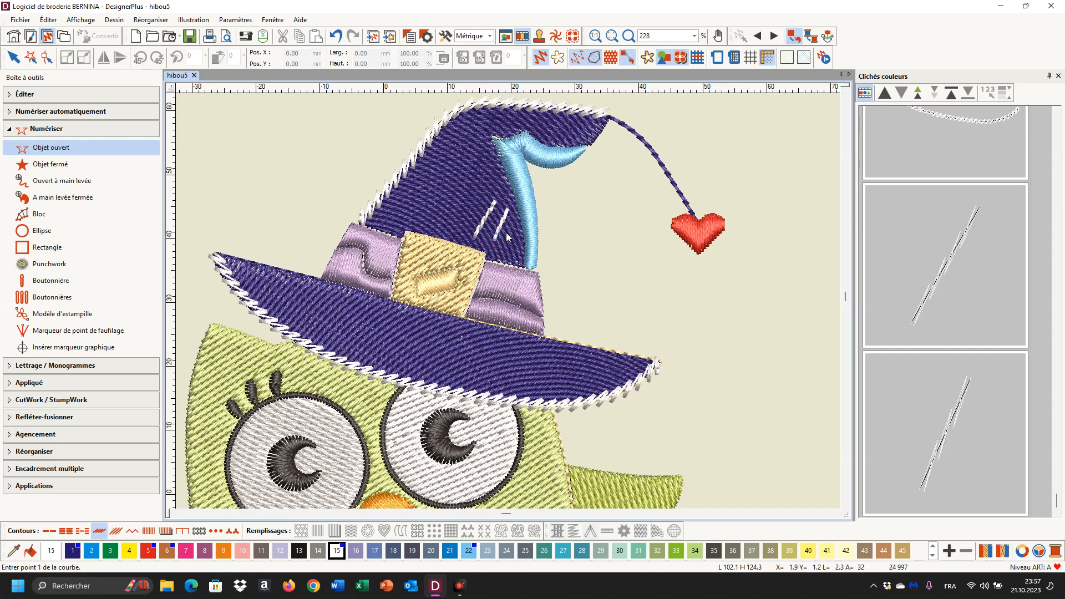
Draw two white lines across the slanted pair on the hat cone to form a hash-shaped stitched patch.
left_click(515, 225)
left_click(469, 201)
key("Return")
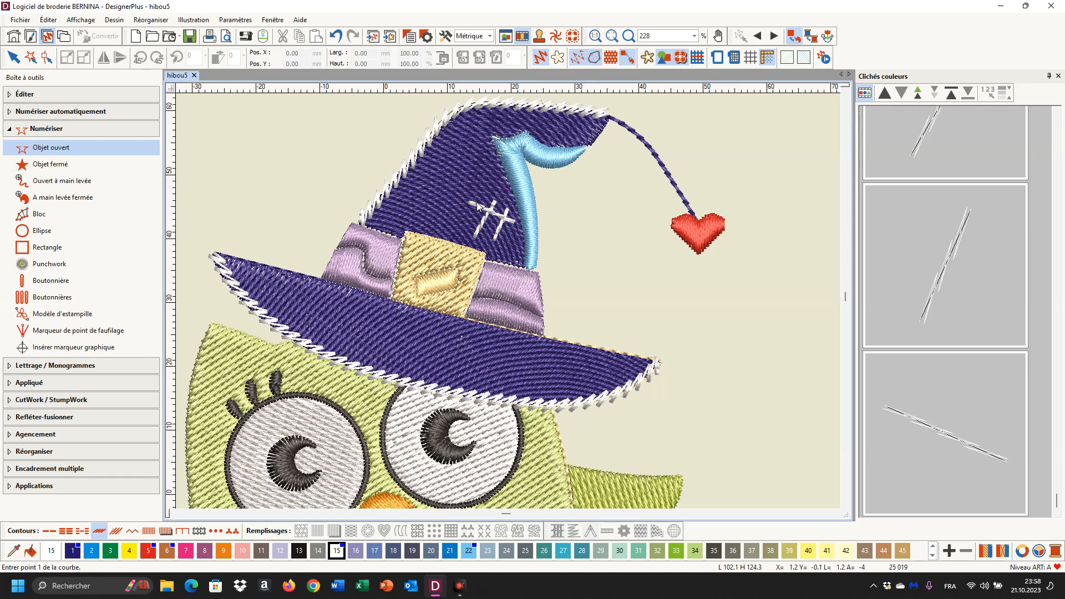
left_click(511, 241)
left_click(458, 218)
key("Return")
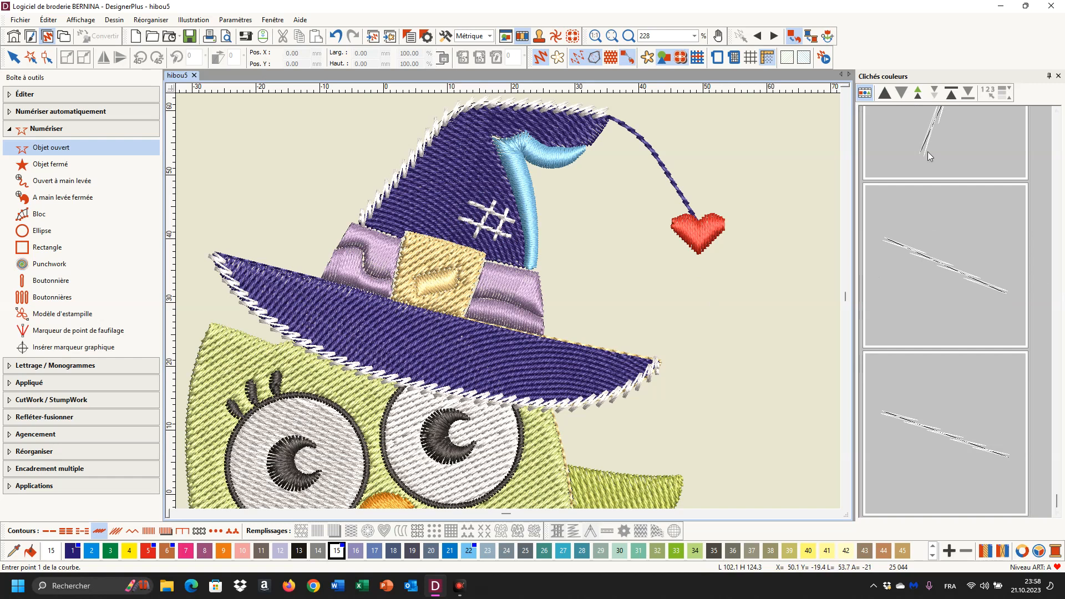
Apply blackwork run (Passage broderie noire) to the four white lines of the hash-shaped patch, with the entry point on the patch.
scroll(939, 166, "up", 3)
scroll(940, 165, "down", 3)
left_click(940, 166)
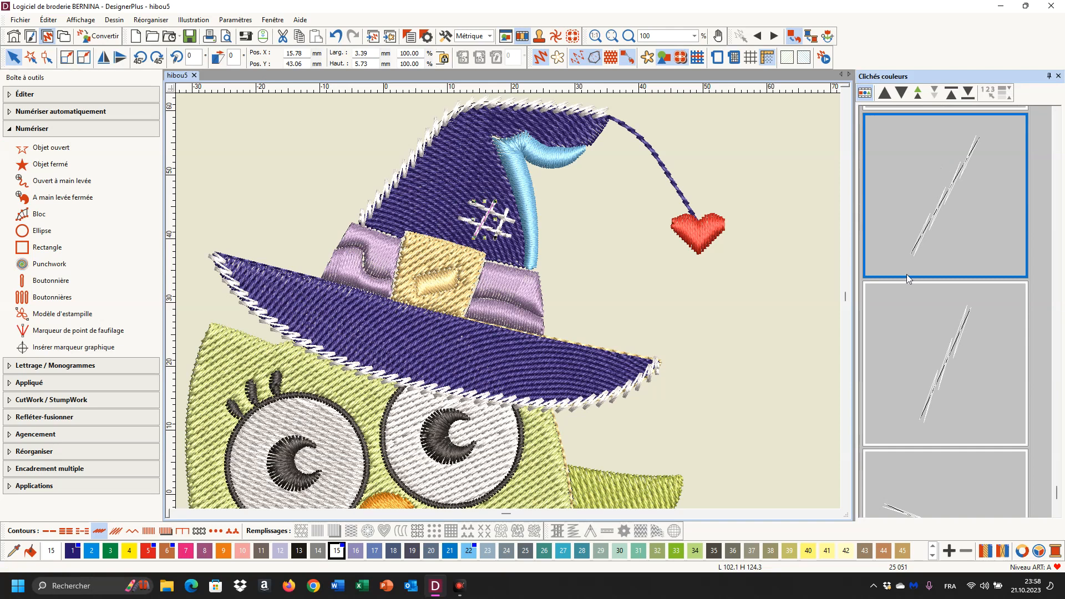
left_click(914, 375, "ctrl")
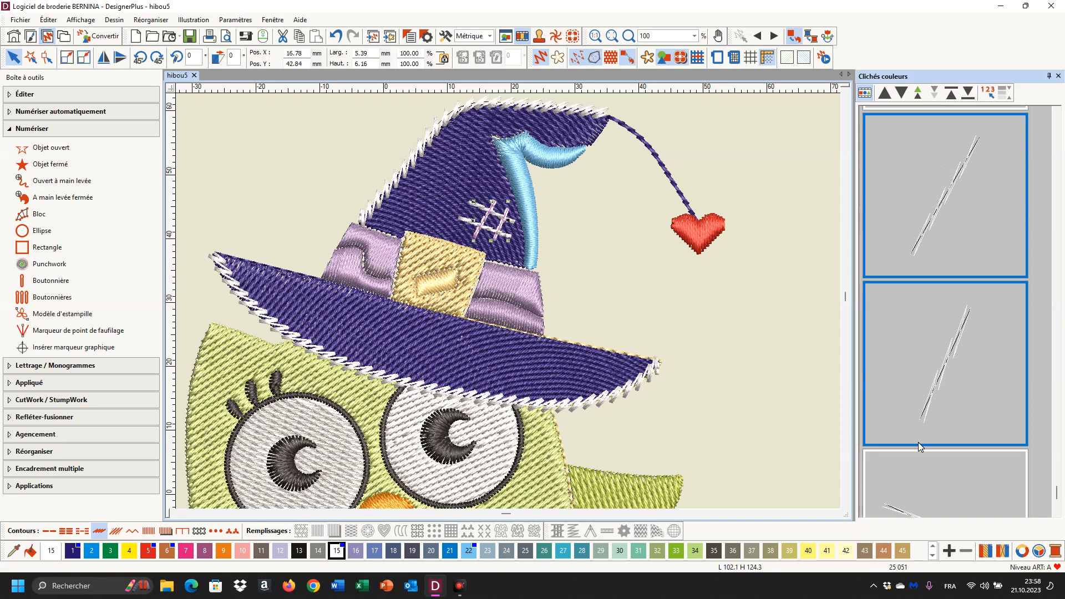
left_click(911, 467, "ctrl")
scroll(1025, 340, "down", 3)
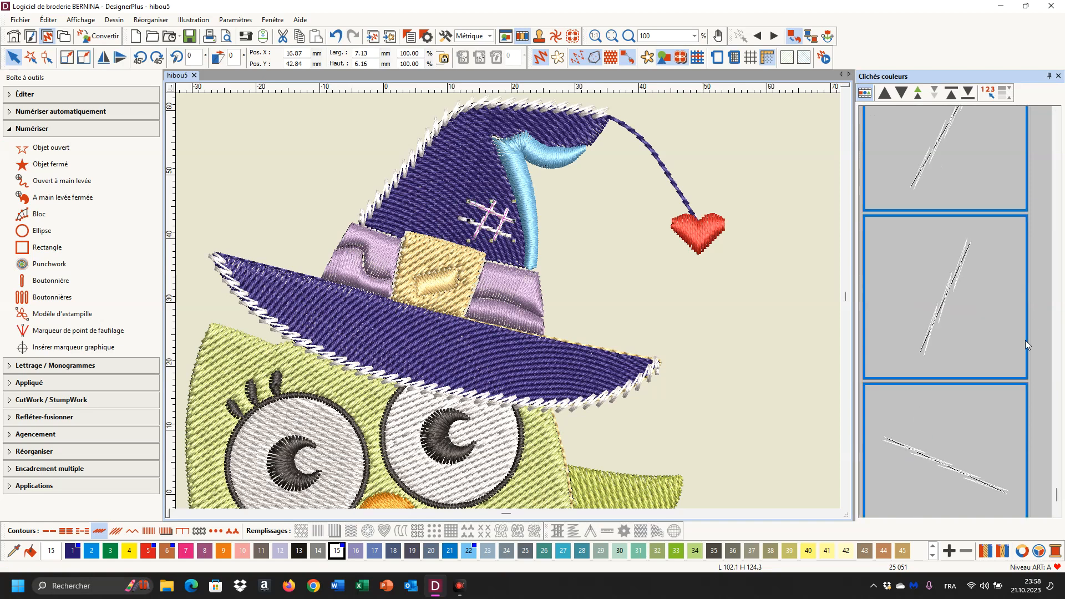
left_click(956, 471, "ctrl")
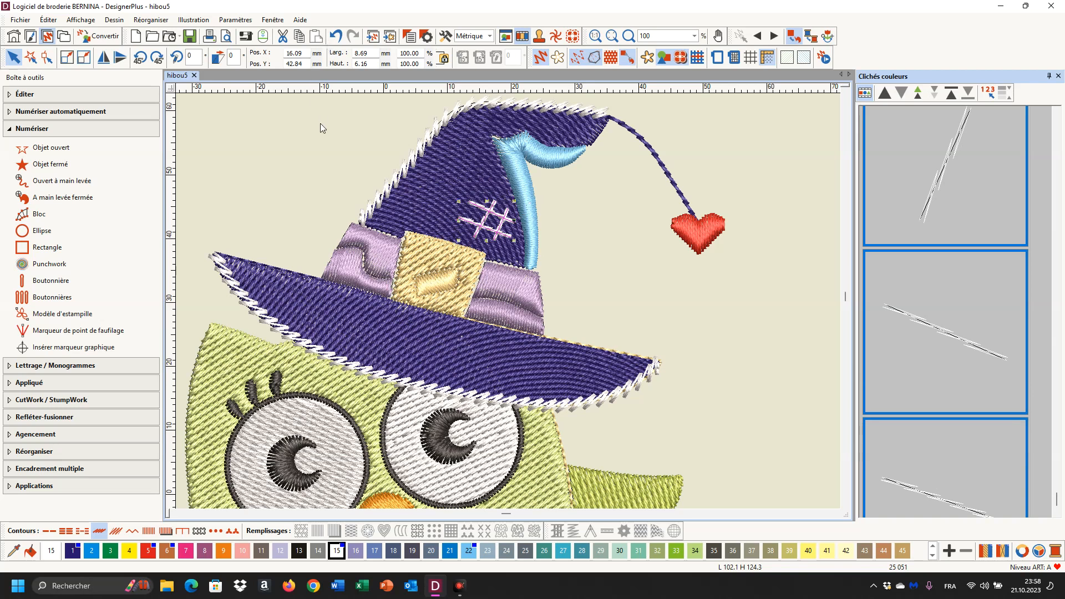
left_click(31, 94)
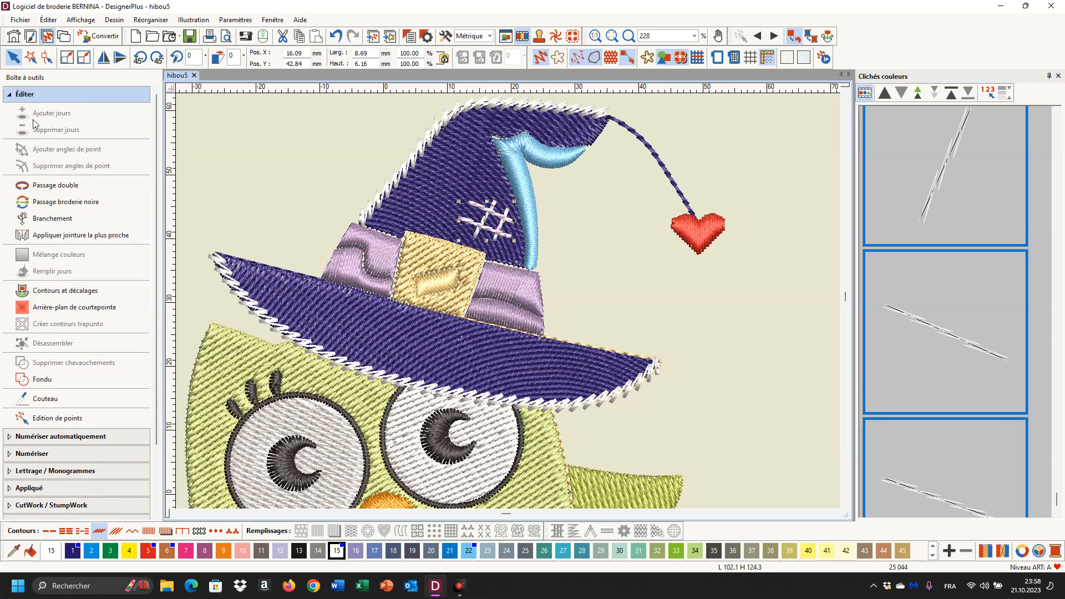
left_click(56, 204)
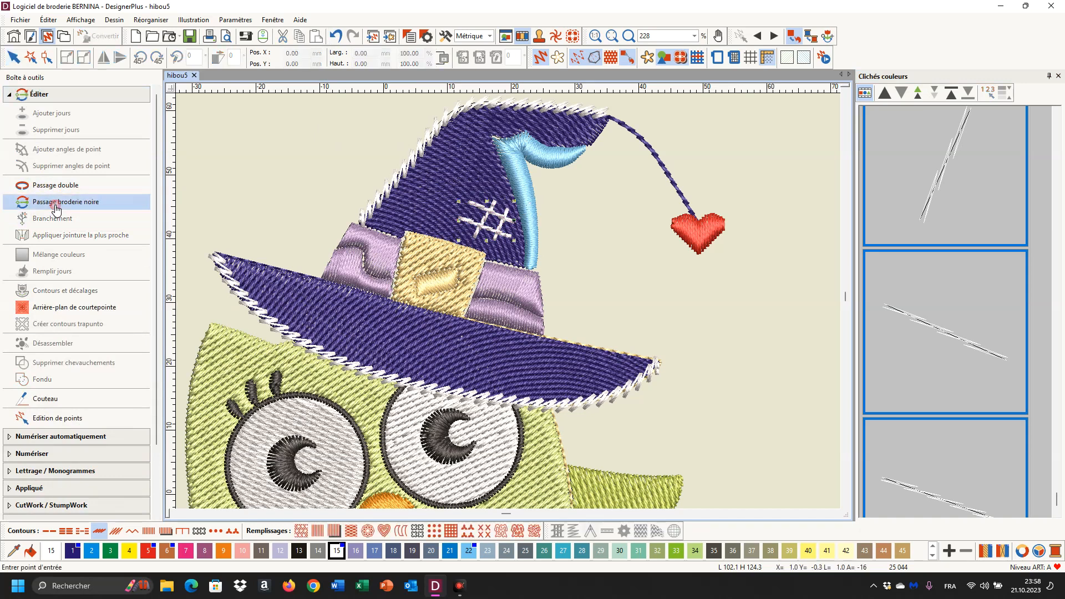
left_click(479, 226)
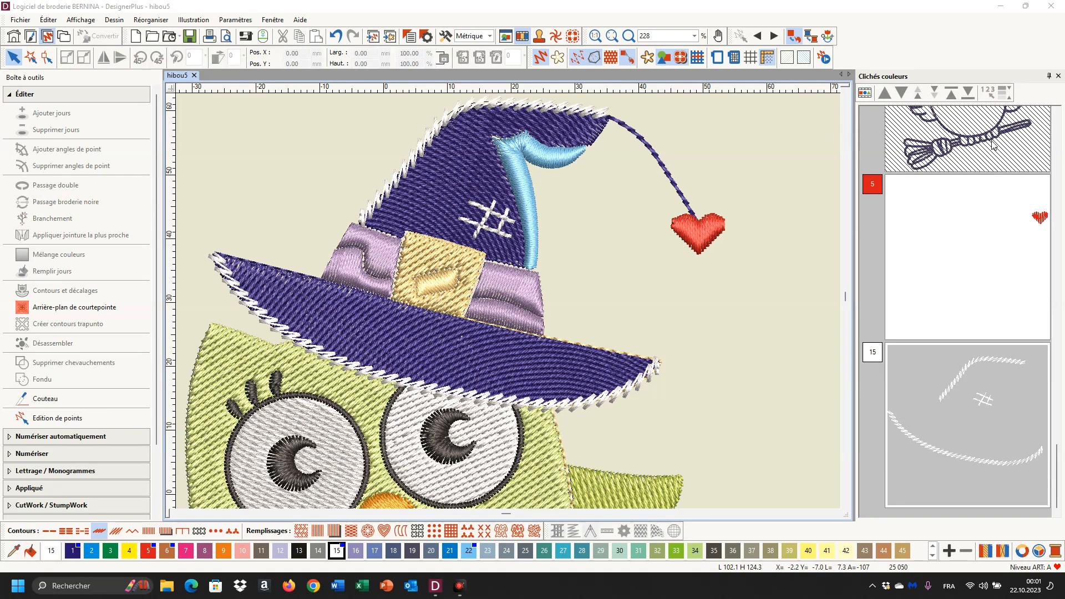
Unhide all objects and move the colour 62 outlines to the end of the stitching order.
scroll(981, 154, "up", 2)
left_click(970, 192)
right_click(970, 191)
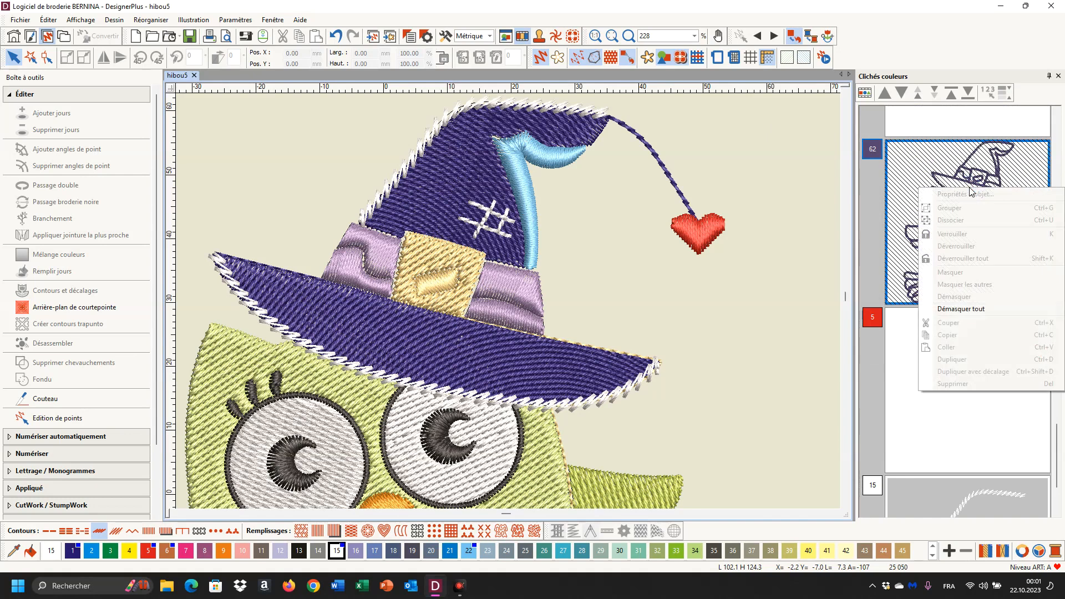
left_click(957, 310)
left_click(956, 234)
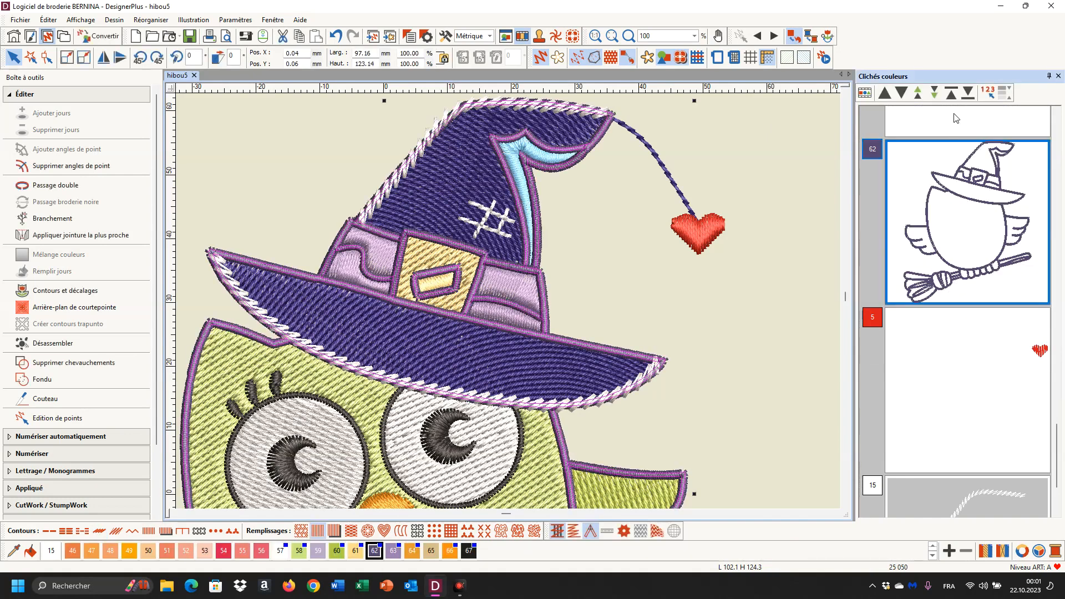
left_click(968, 95)
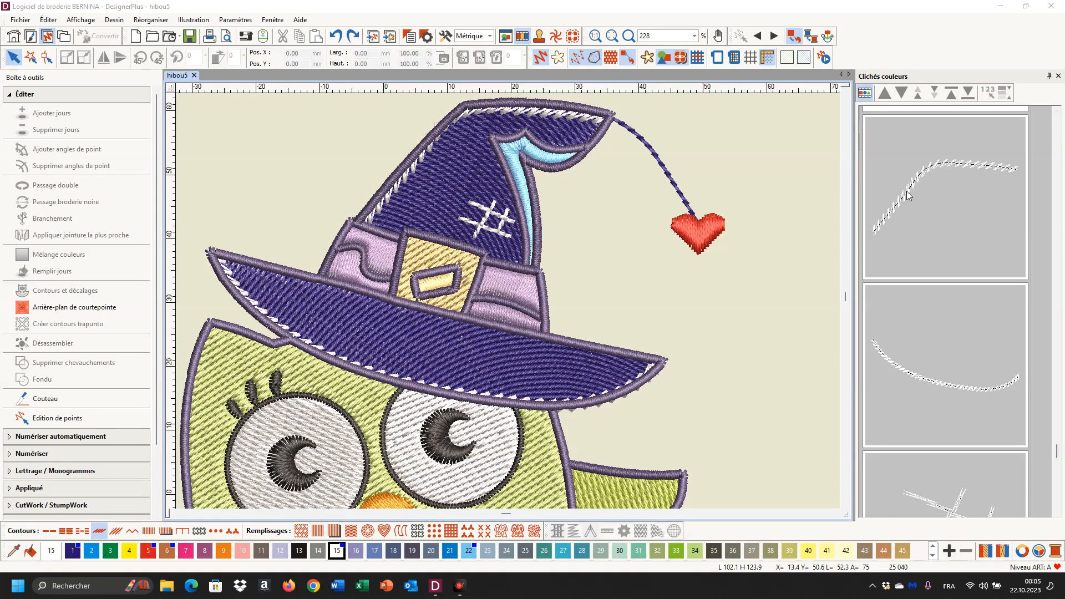
Smooth the curve of the white stem-stitch edging on the hat cone with a precision of 0.30 mm.
left_click(909, 195)
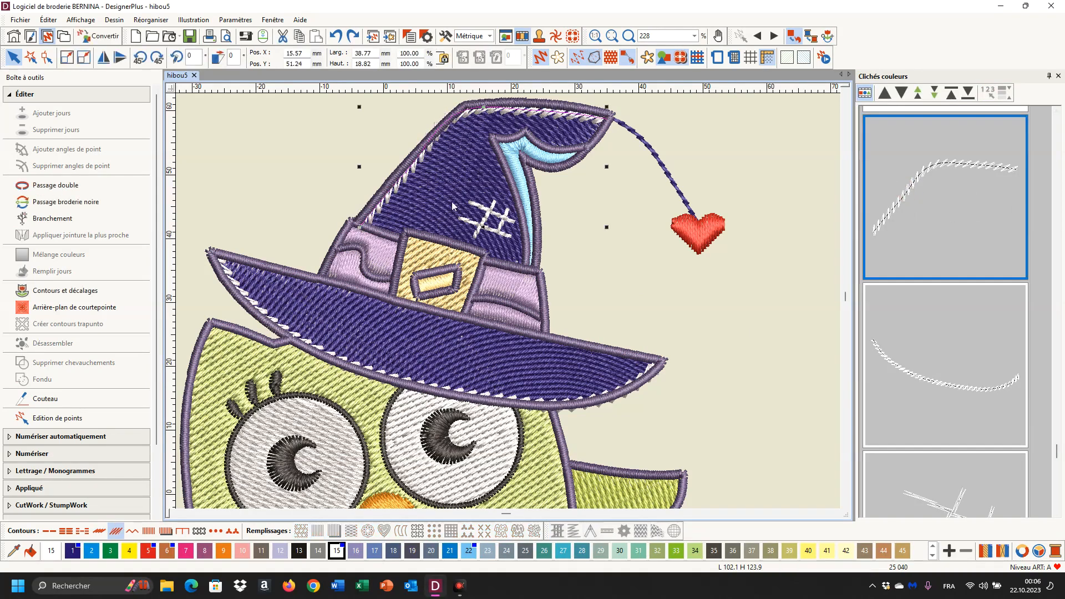
left_click(49, 20)
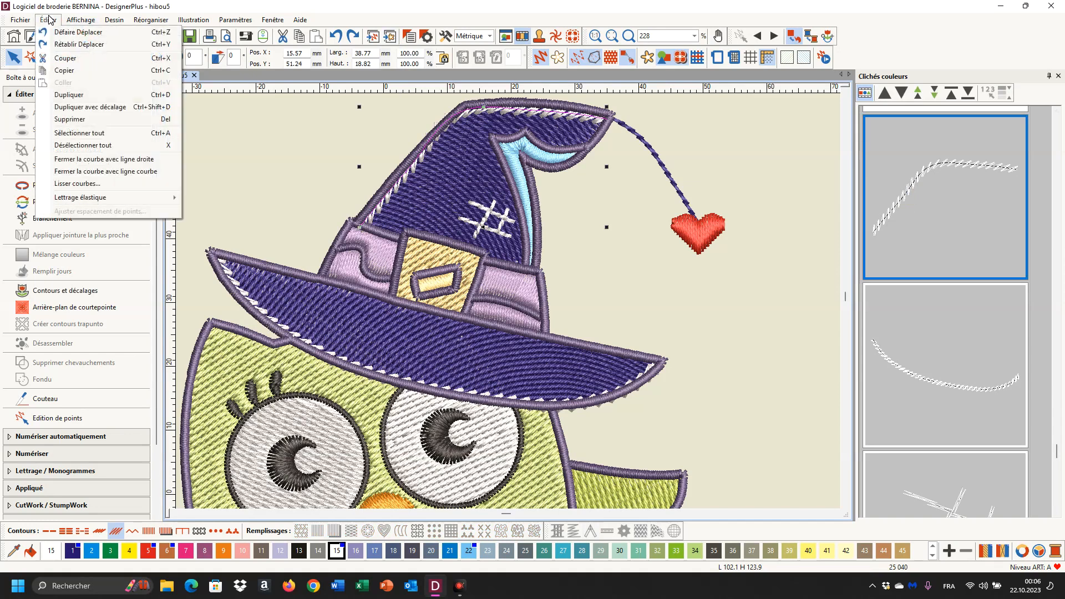
left_click(66, 188)
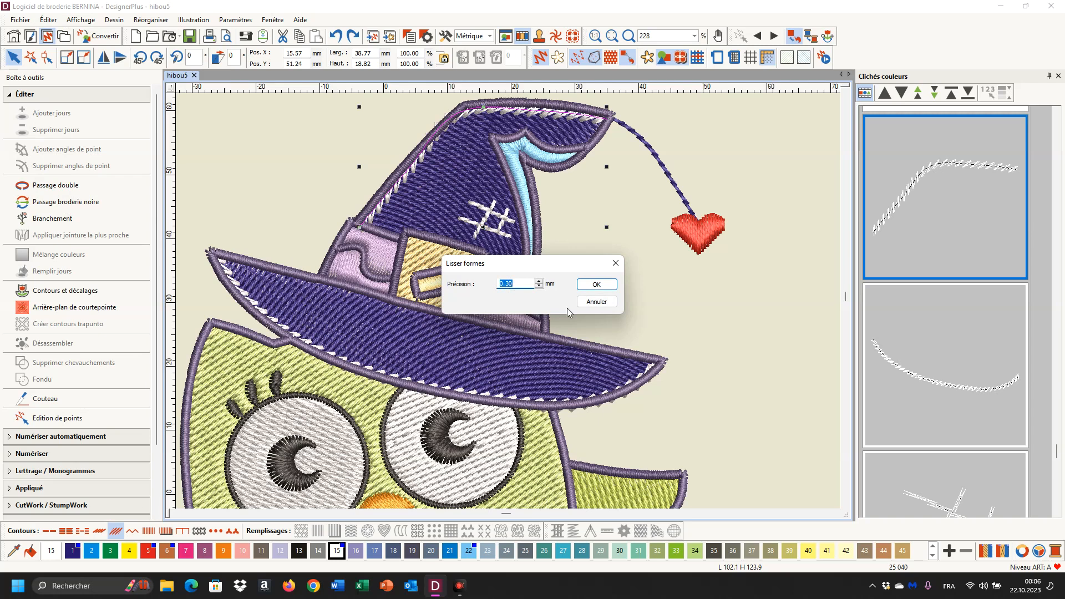
left_click(602, 285)
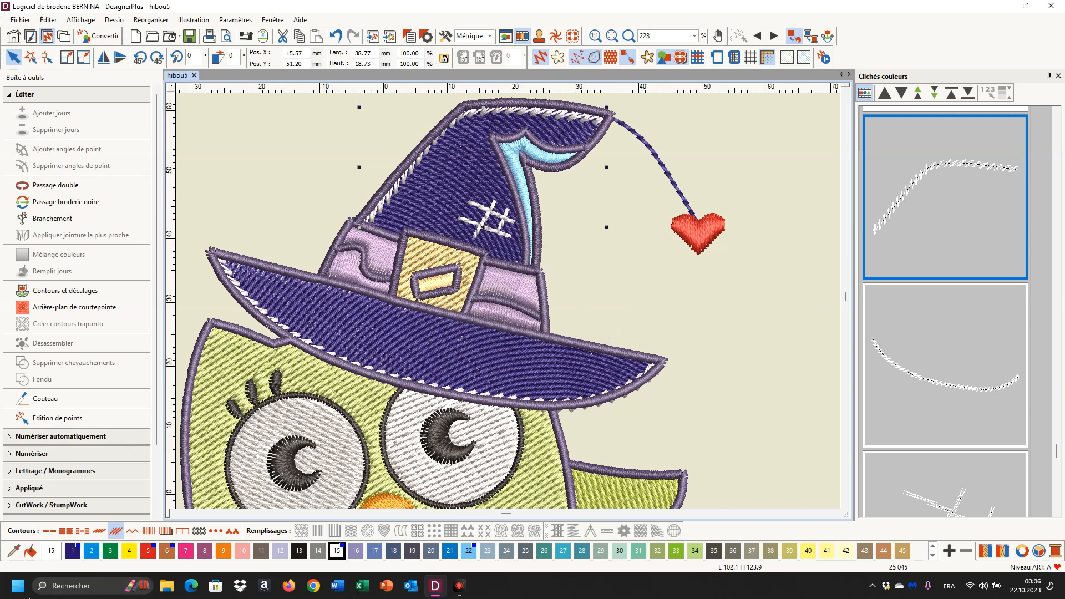
Set the cone edging's stem stitch to 1.00 mm line thickness, 65° angle and 0.25 mm stitch thickness, and apply it.
right_click(117, 533)
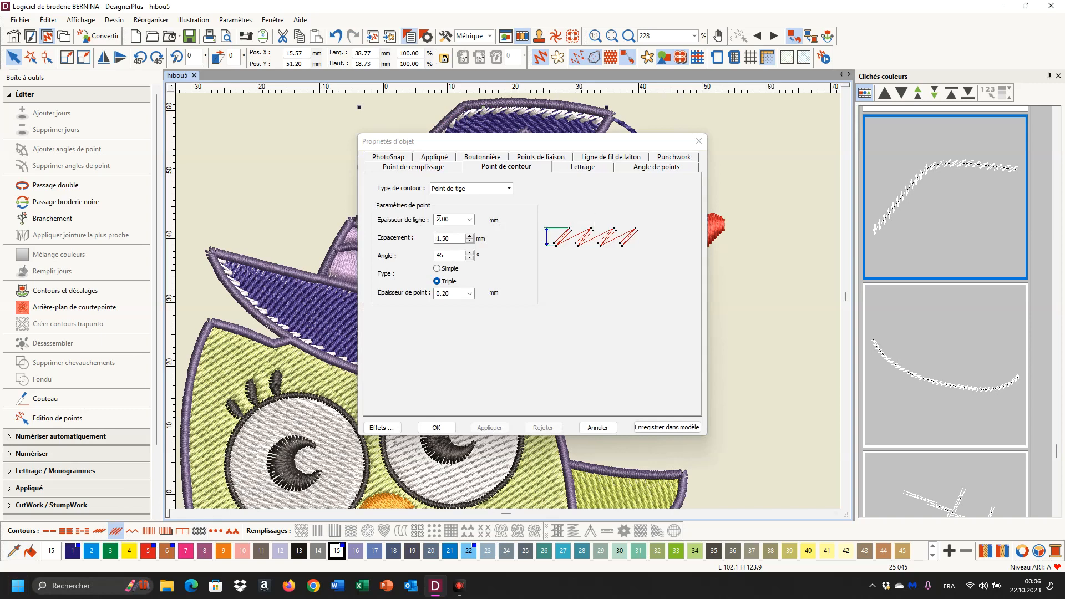
left_click_drag(450, 219, 428, 247)
key("Delete")
type(".")
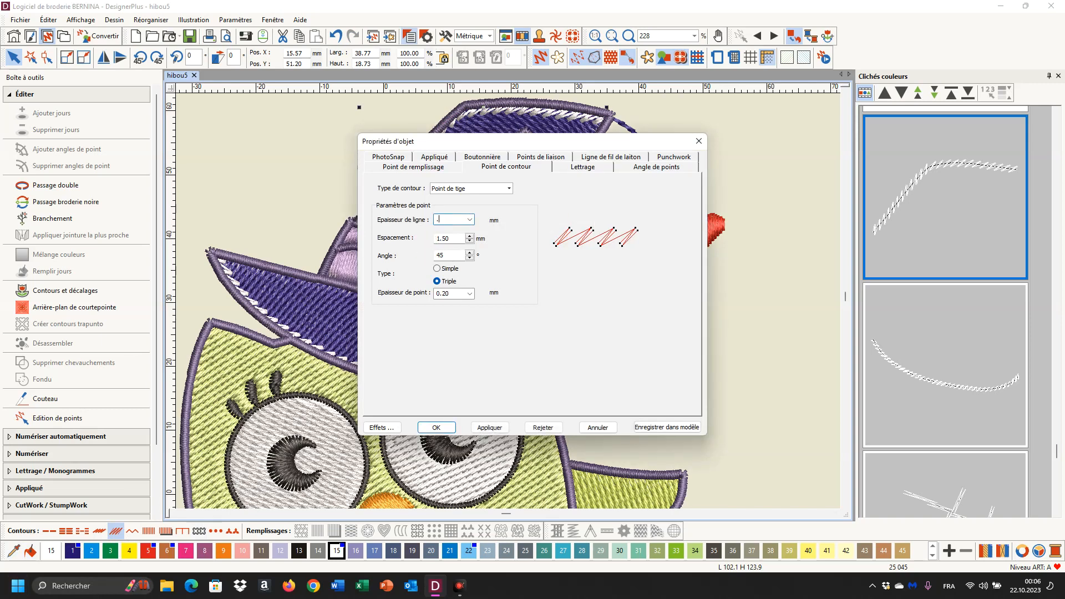
left_click(437, 253)
type("6")
left_click(470, 293)
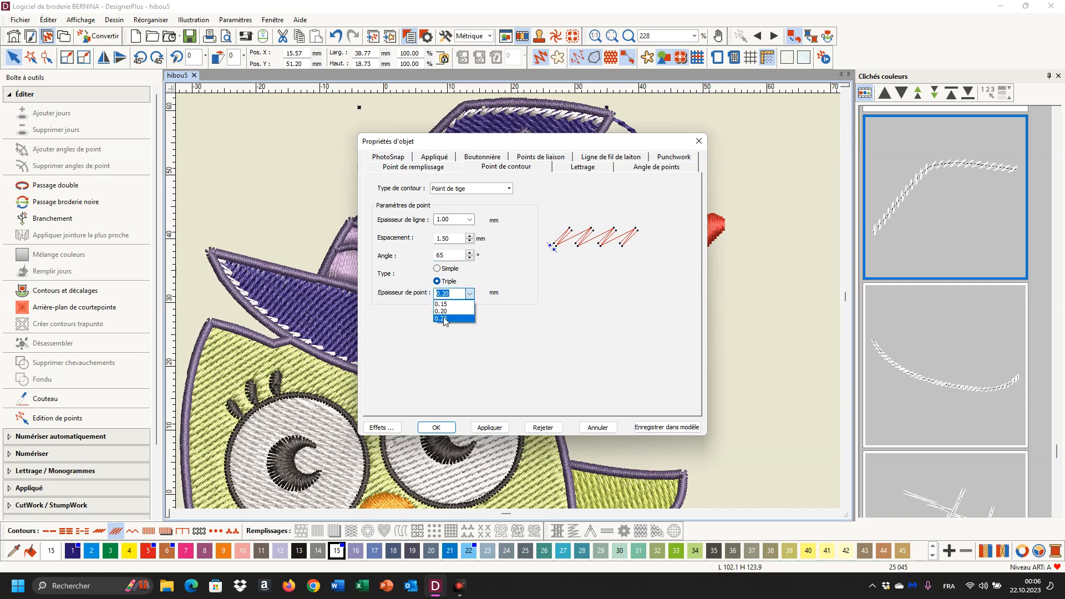
left_click(444, 319)
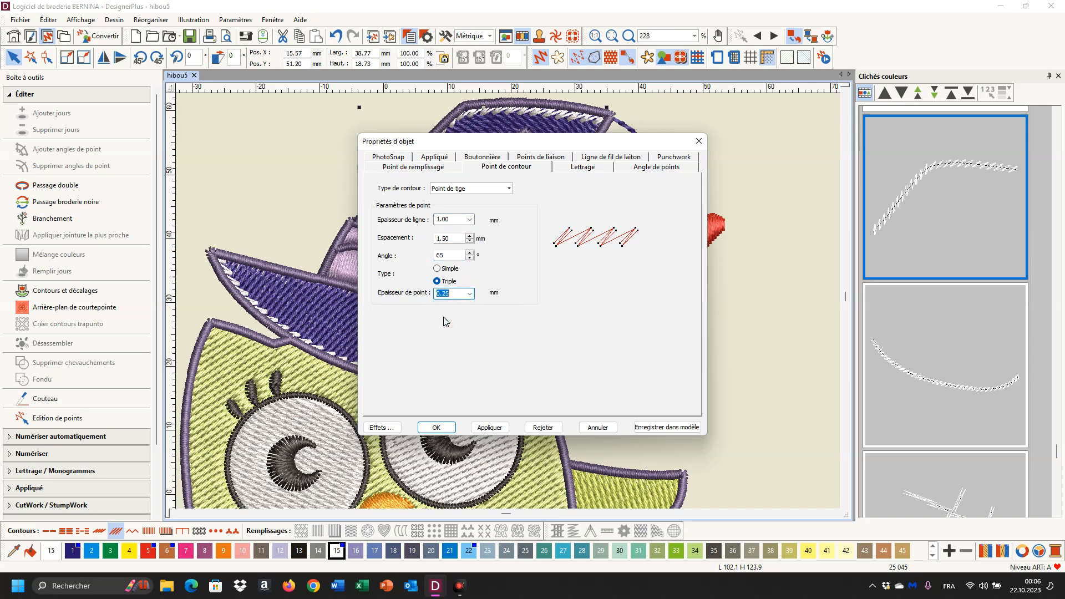
left_click(489, 428)
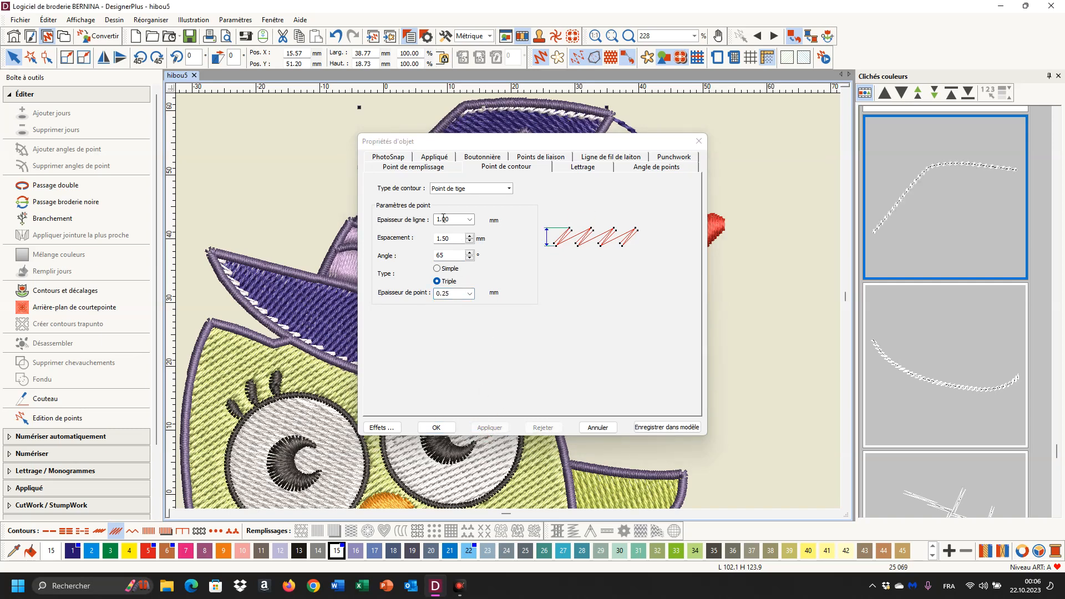
Set the cone edging's line thickness to 3.00 mm and accept the object properties.
double_click(438, 219)
type("3.0")
left_click(488, 428)
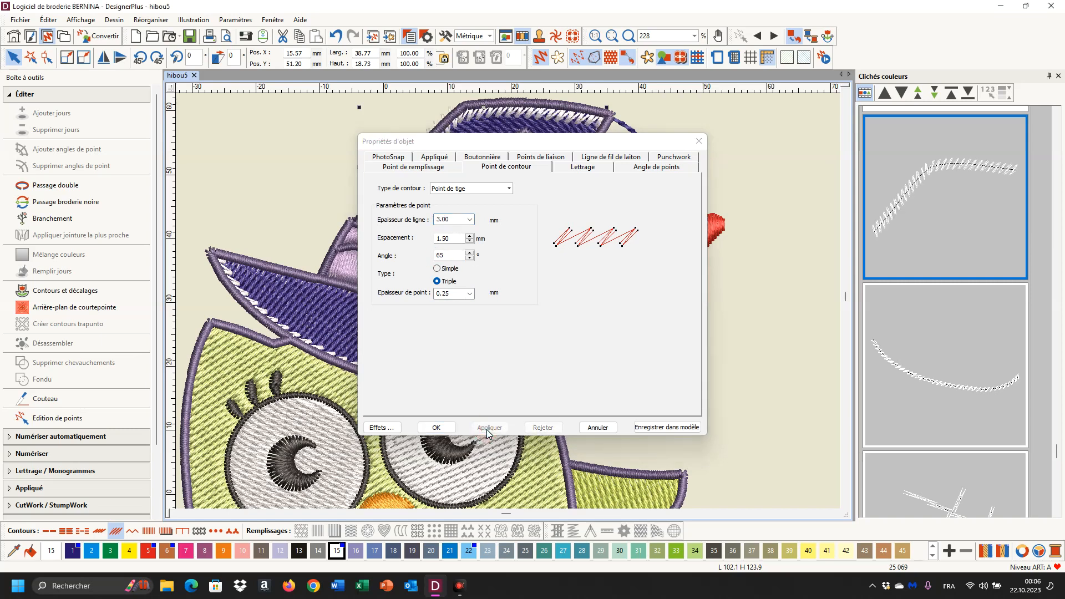
left_click(447, 432)
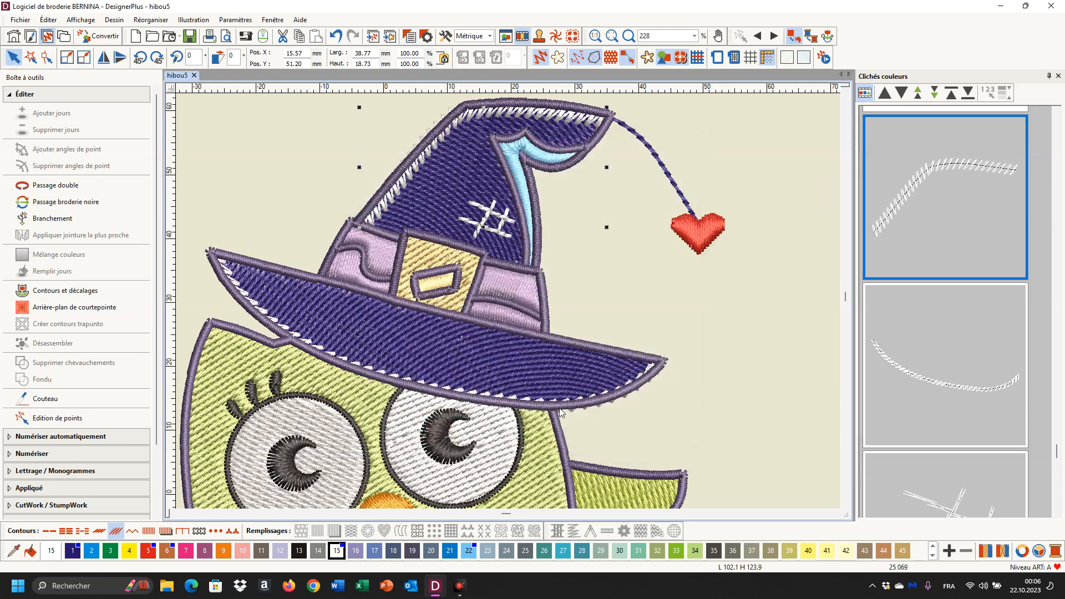
Nudge the cone's white edging downward in small increments so it sits just inside the purple outline, and deselect it.
key("Down")
key("Down")
key("Down")
key("Down")
key("Down")
key("Down")
key("Down")
key("Down")
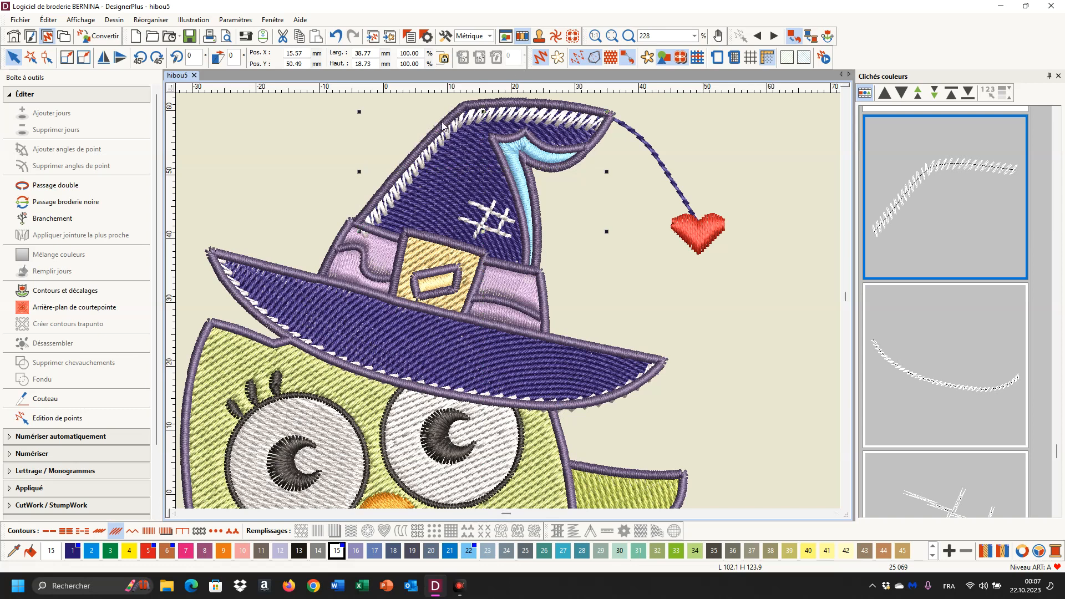
scroll(435, 136, "up", 5)
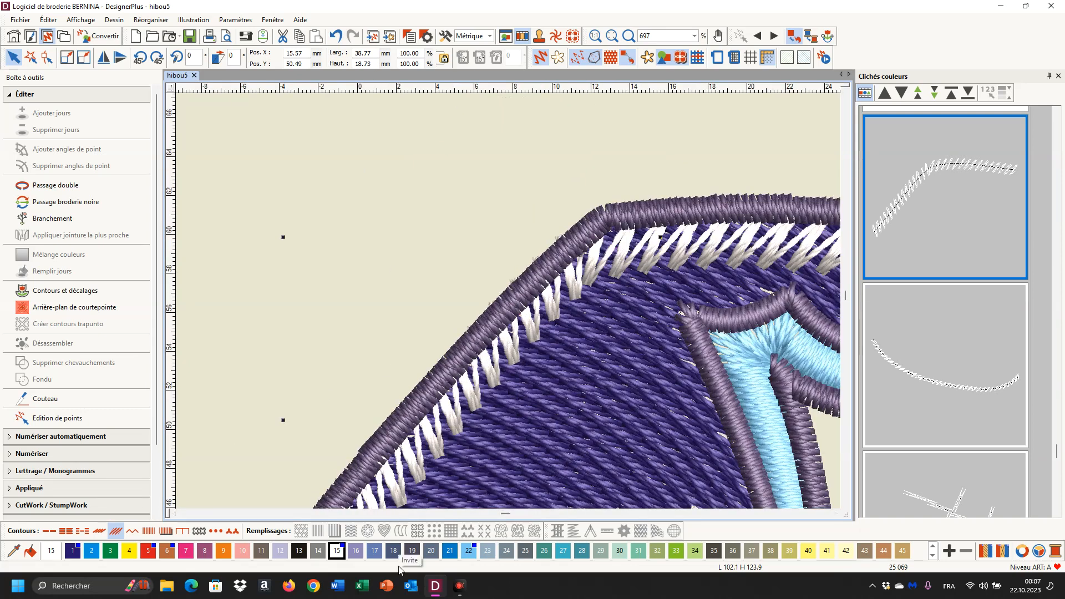
key("Down")
key("Down")
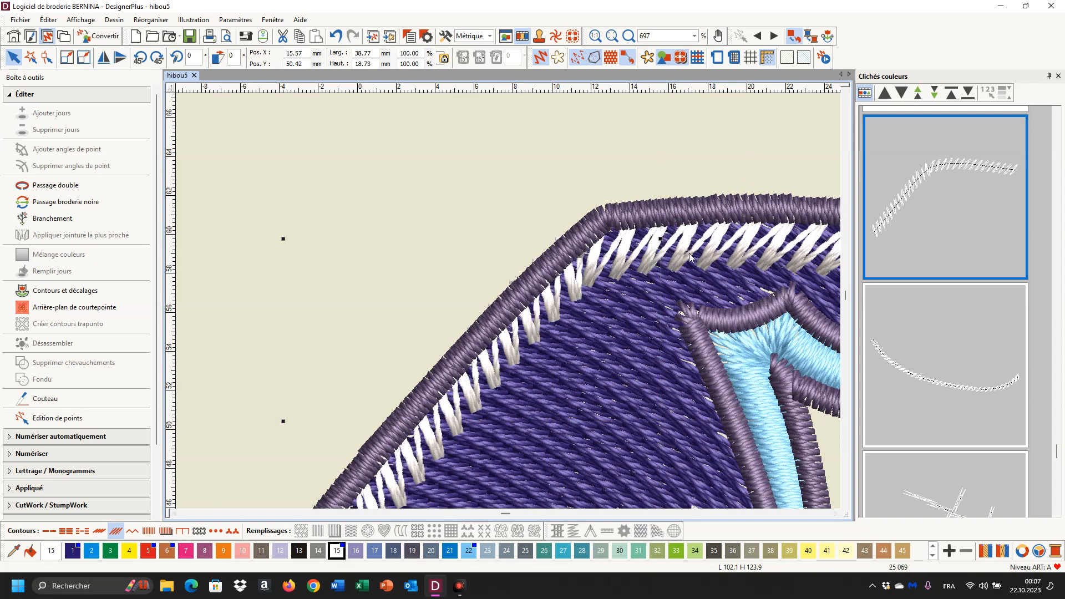
scroll(691, 256, "down", 3)
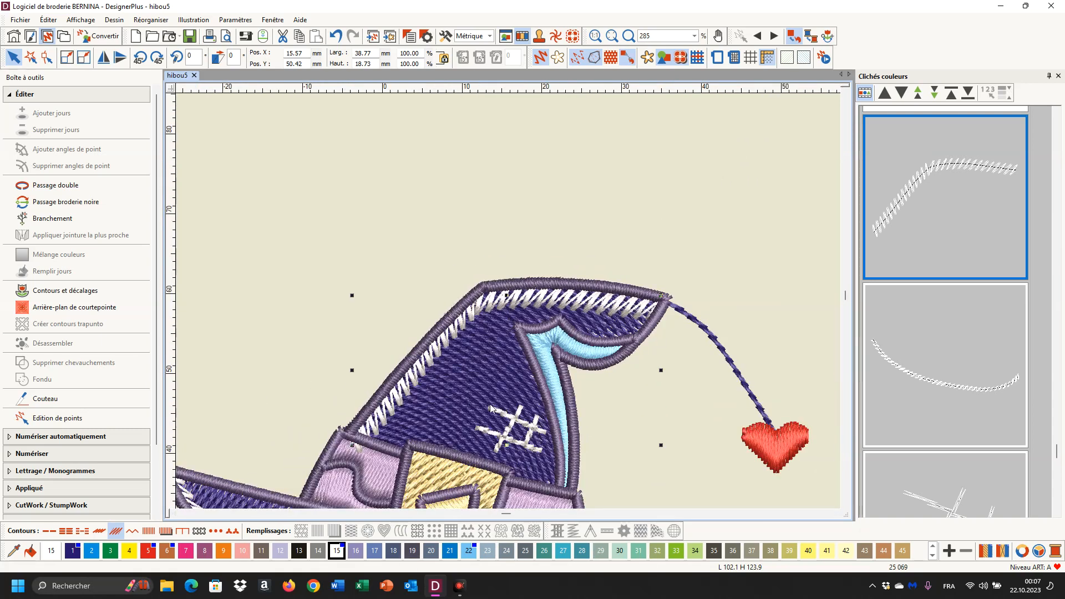
left_click(1046, 538)
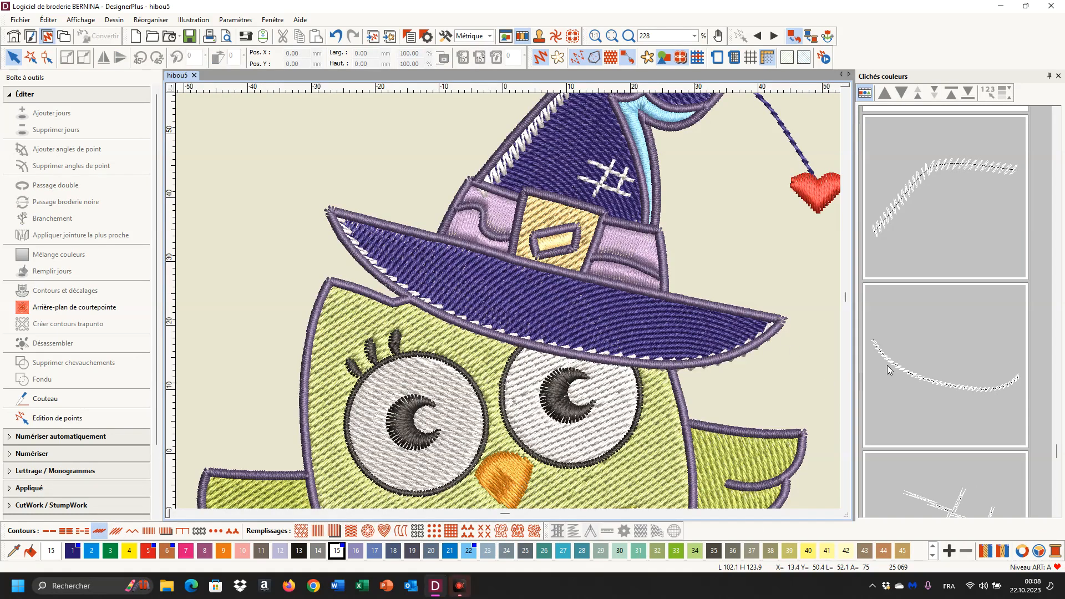
Smooth the curve of the white stem-stitch edging on the hat brim with a precision of 0.30 mm.
left_click(887, 365)
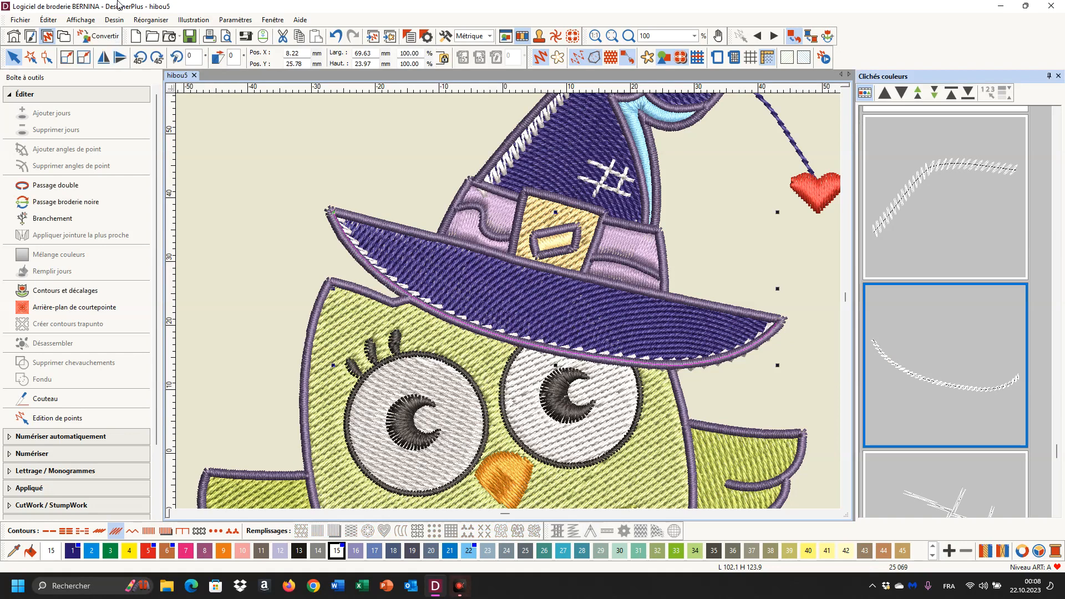
left_click(49, 20)
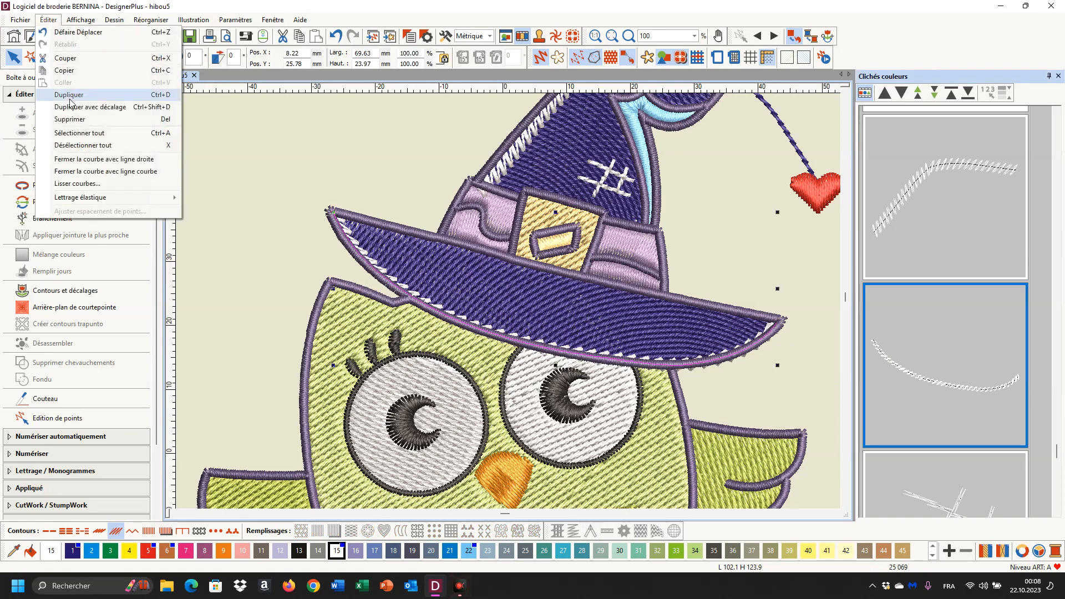
left_click(86, 184)
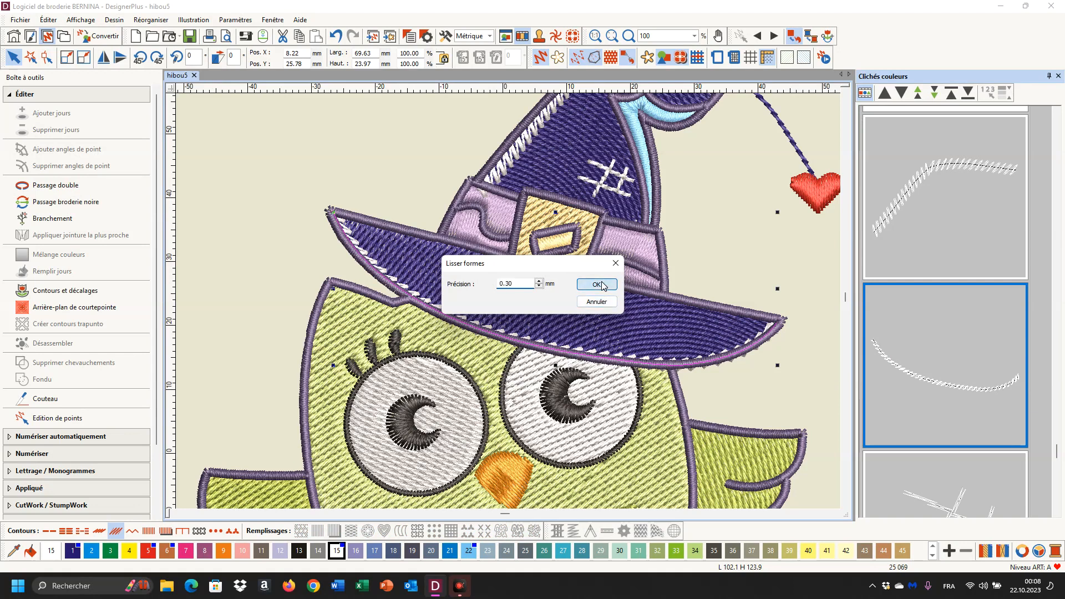
left_click(601, 283)
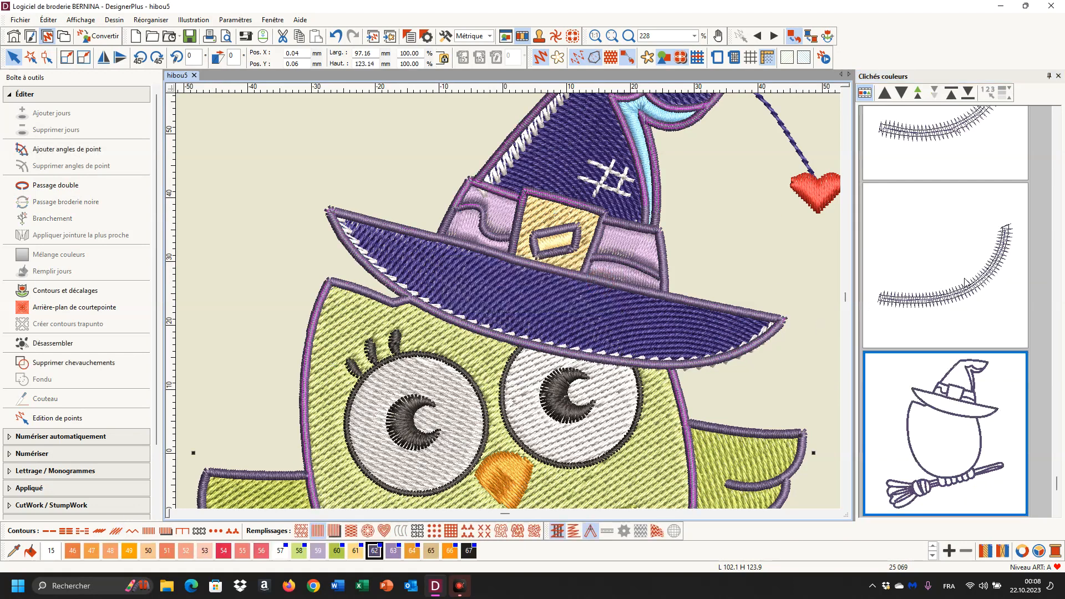
Set the line thickness of the hat brim's white stem-stitch edging to 3.00 mm.
scroll(962, 296, "up", 4)
scroll(962, 295, "up", 3)
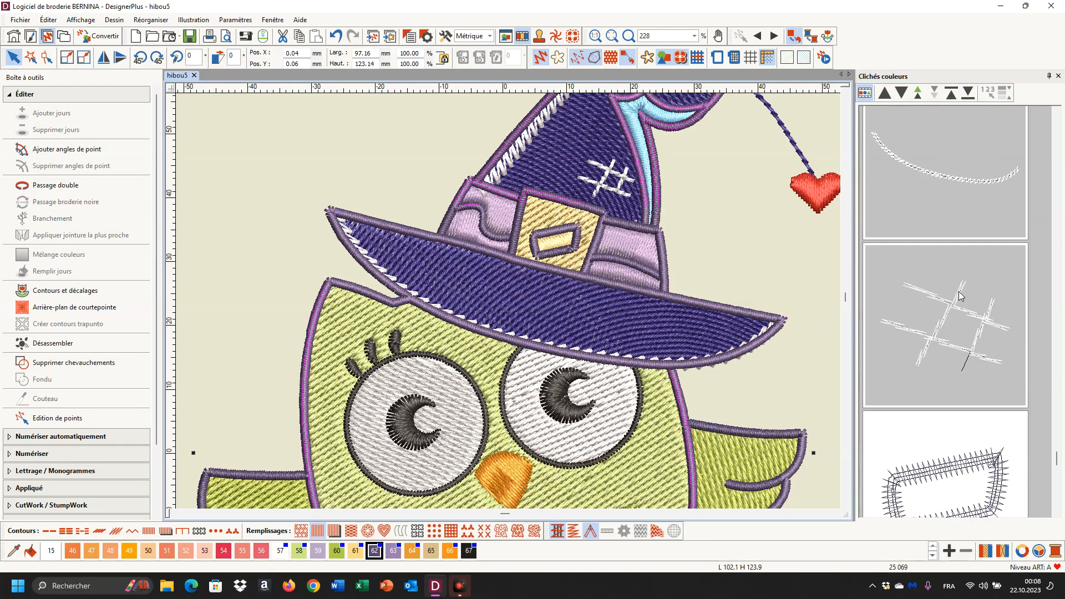
left_click(933, 211)
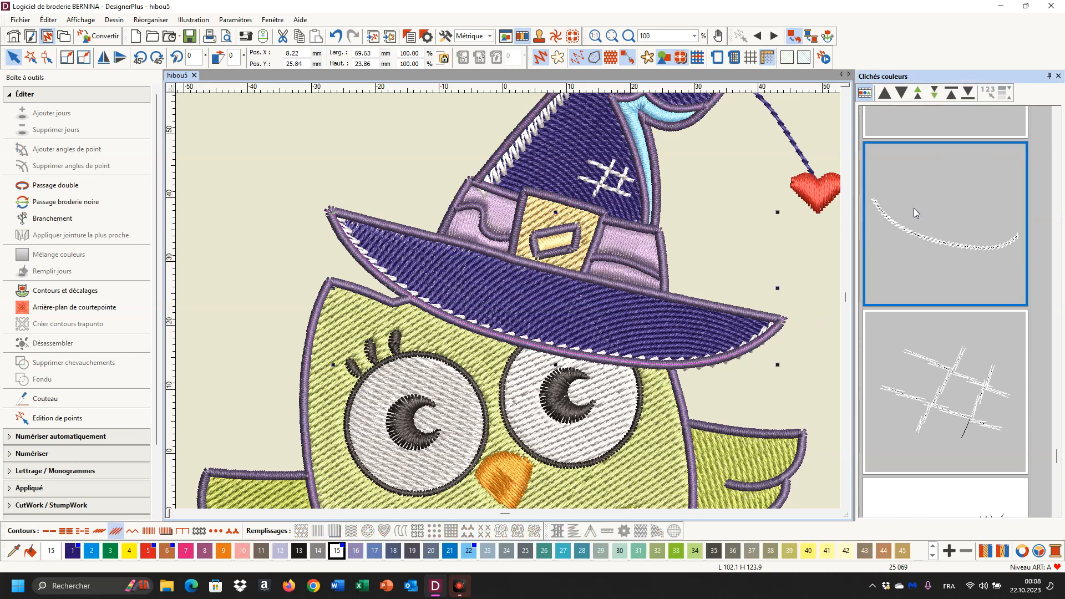
right_click(118, 533)
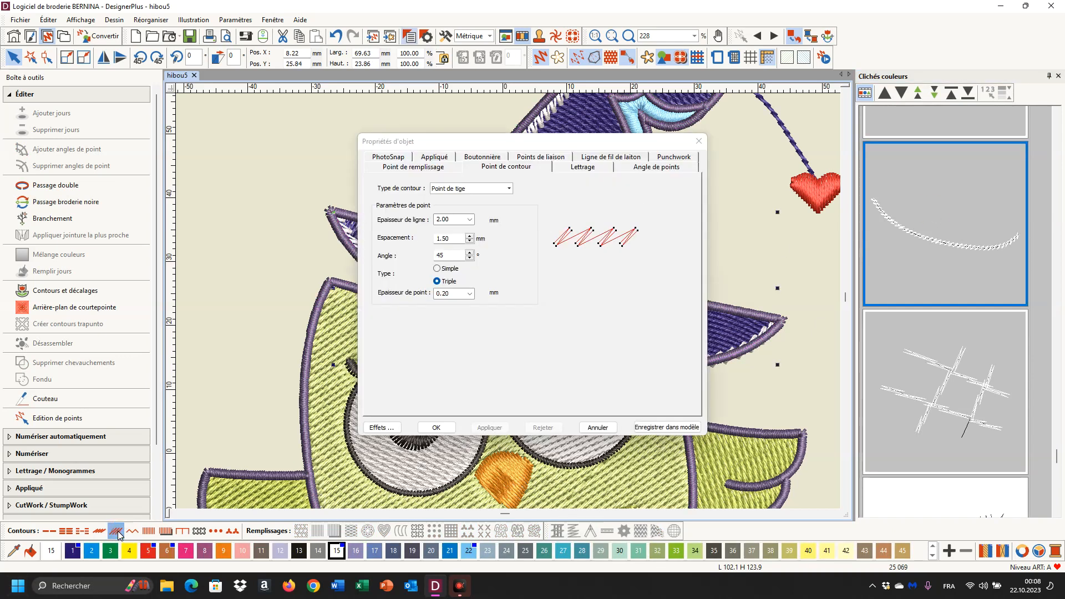
left_click(438, 219)
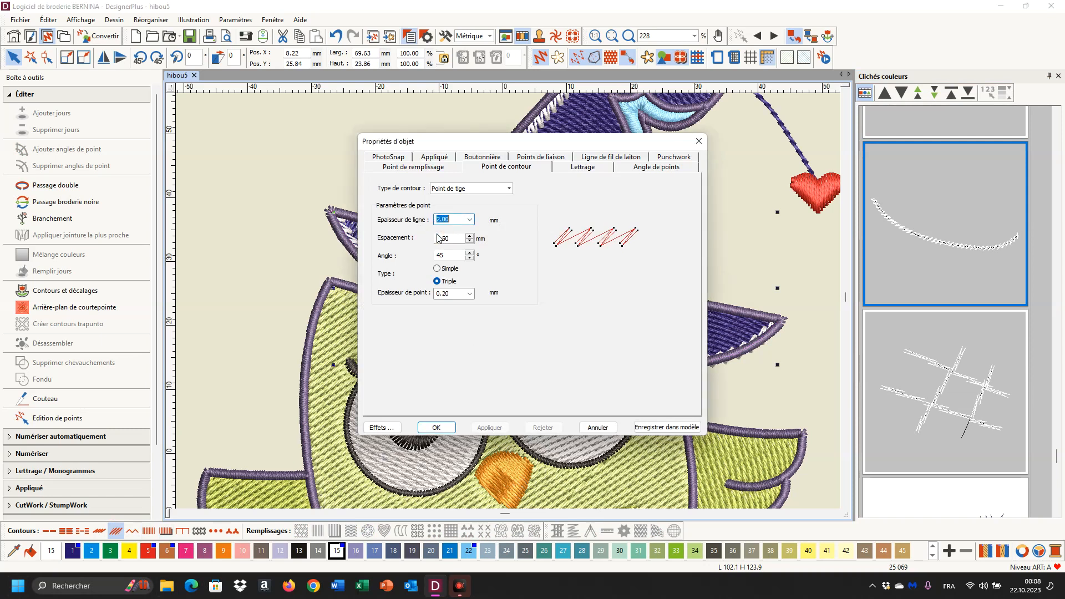
type("3.0")
Give the brim edging's stem stitch a 65° angle and 0.25 mm stitch thickness, and accept the object properties.
left_click(437, 257)
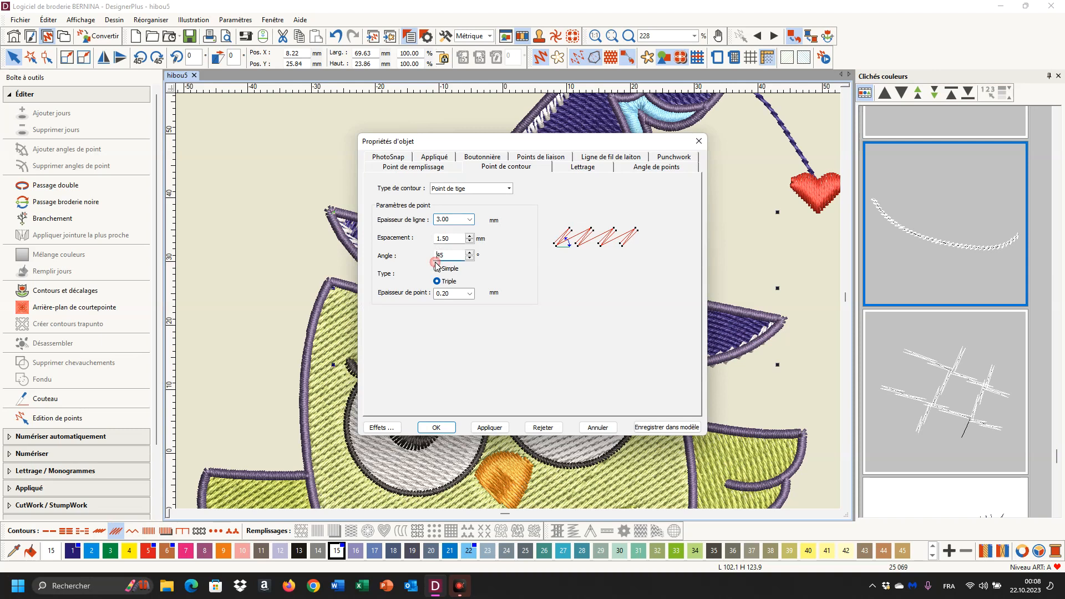
type("6")
left_click(471, 297)
left_click(471, 298)
left_click(453, 310)
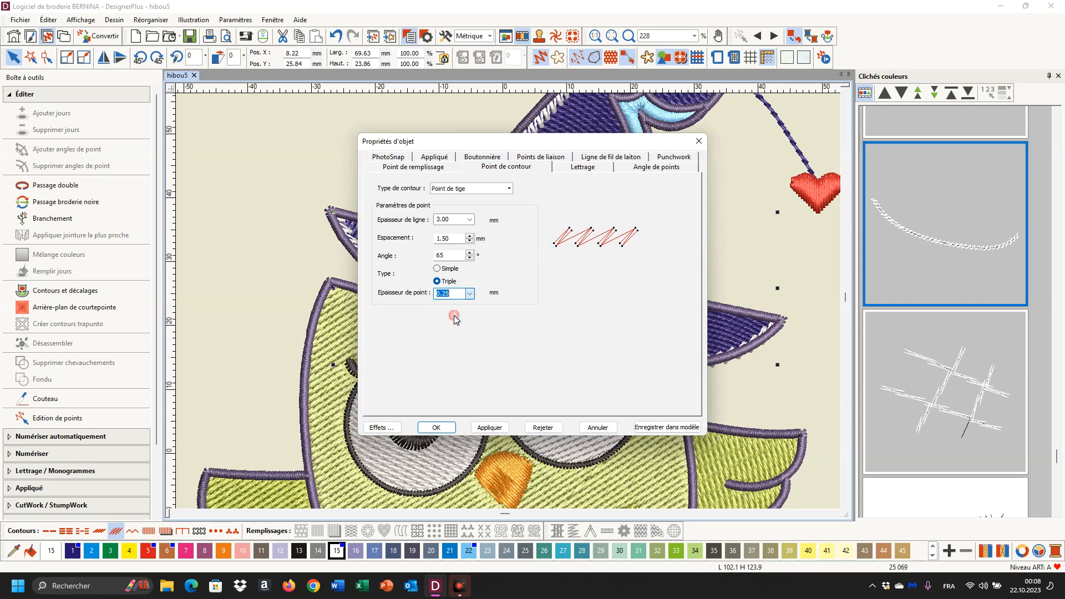
left_click(480, 429)
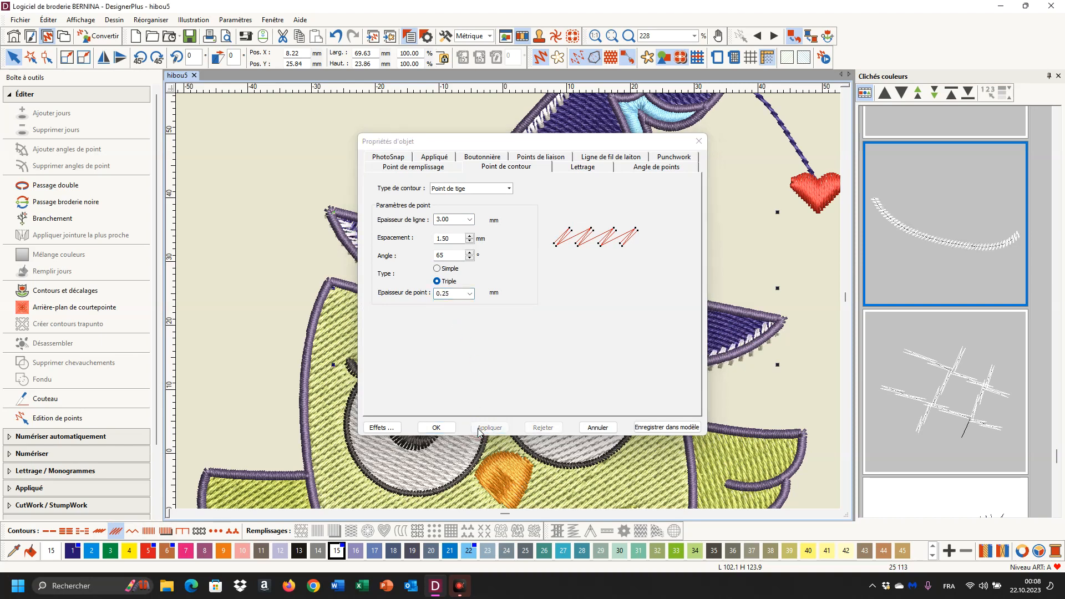
left_click(450, 431)
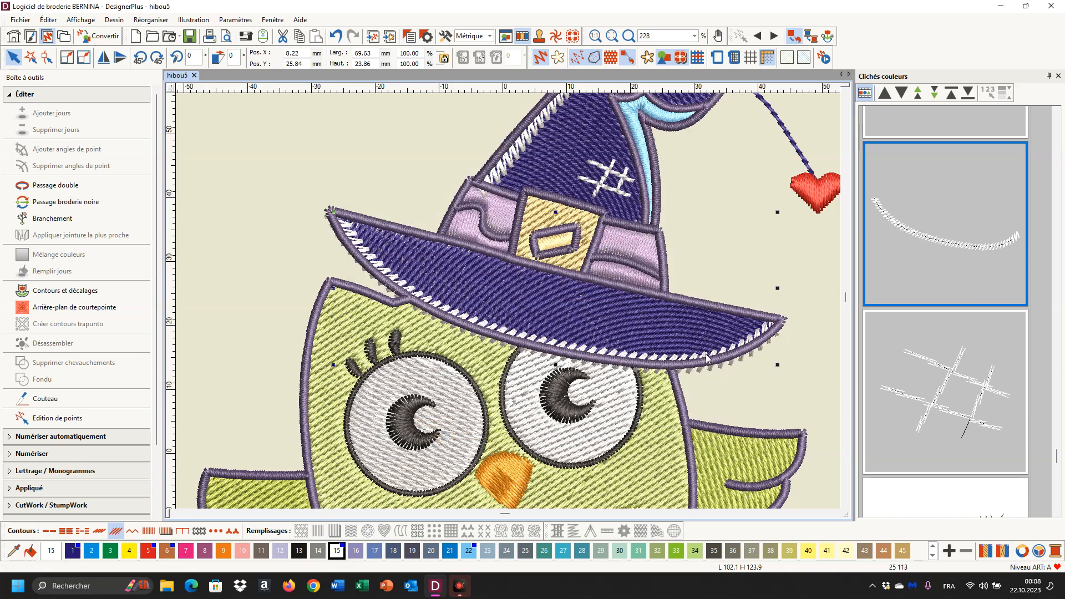
Nudge the brim's white edging upward in small increments so it sits just inside the purple outline.
key("Up")
key("Up")
key("Up")
key("Up")
key("Up")
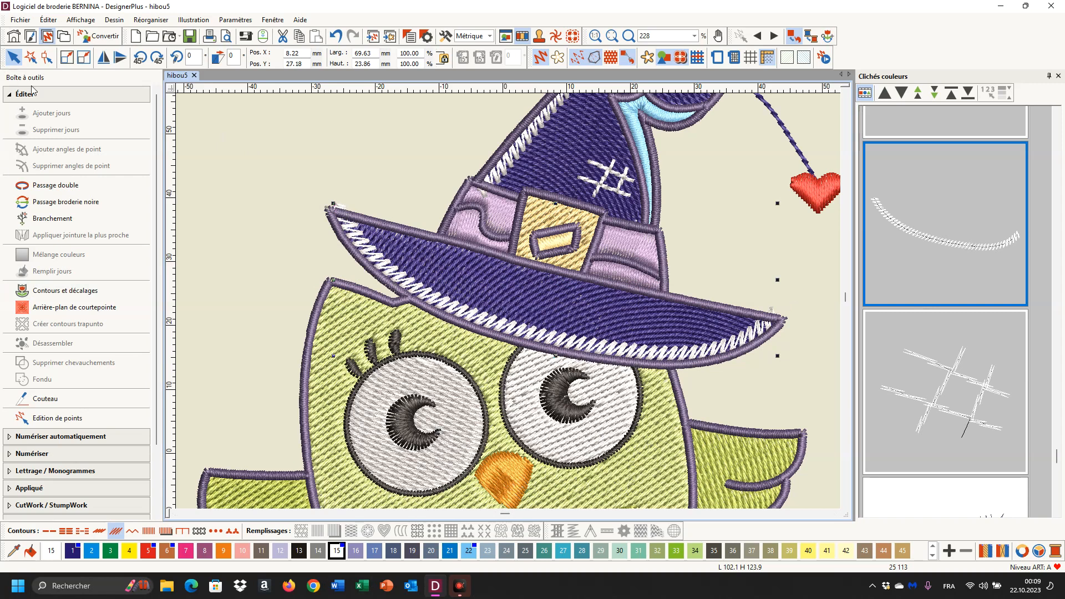
Reshape the brim's white edging by pulling the end points at both brim tips inside the purple outline.
left_click(47, 58)
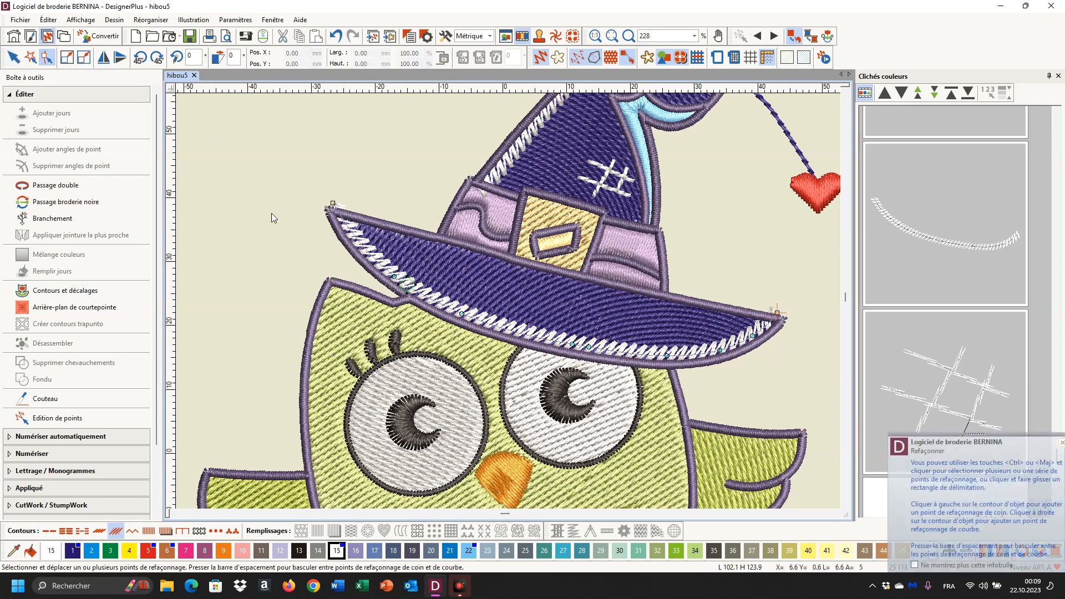
left_click_drag(332, 203, 344, 222)
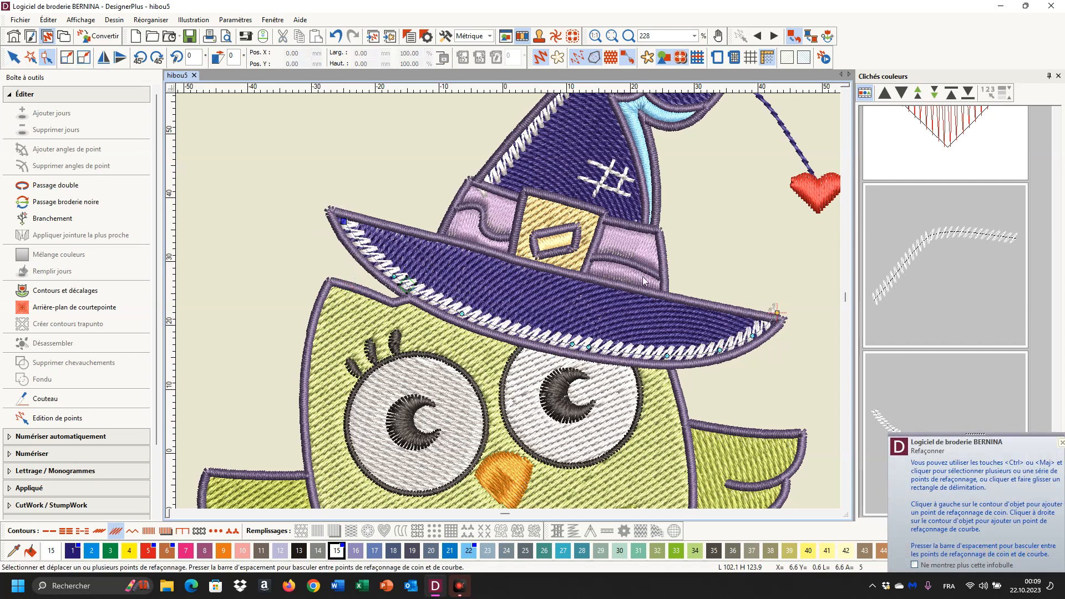
left_click_drag(776, 314, 776, 315)
left_click(777, 311)
left_click(776, 312)
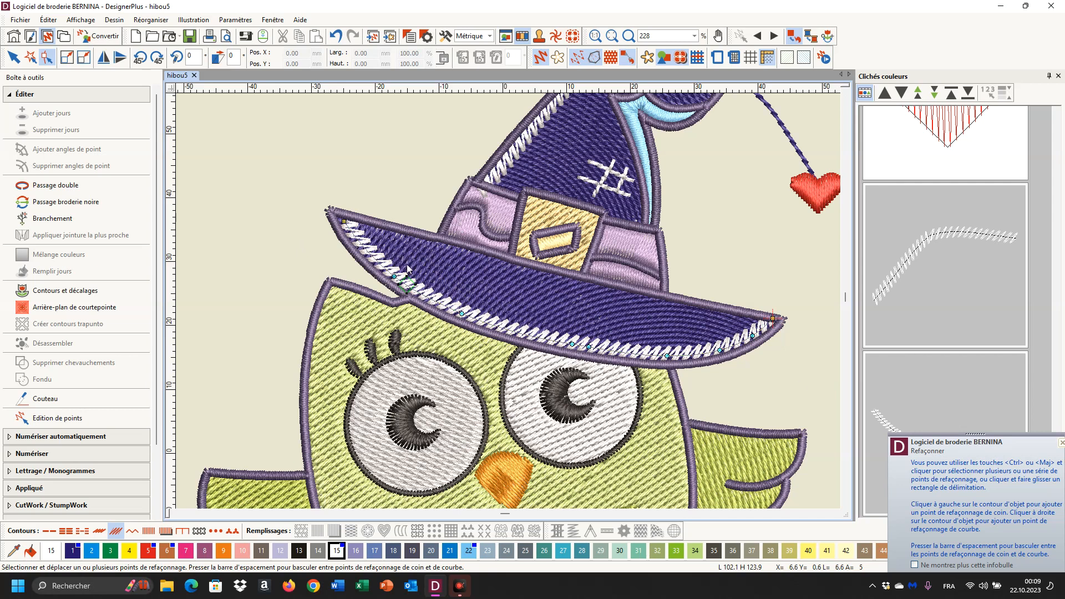
left_click(1061, 443)
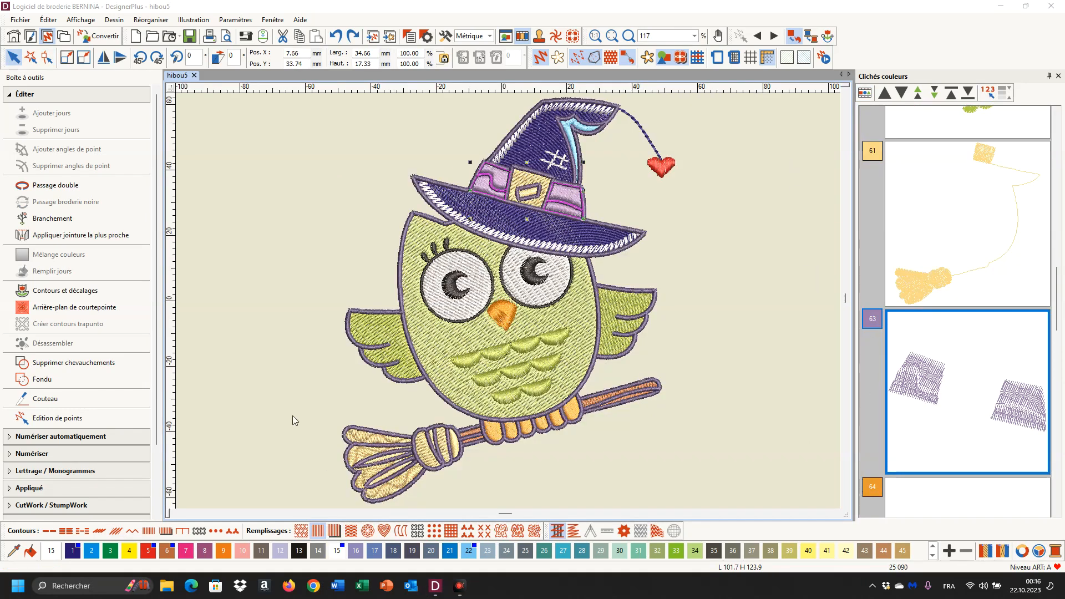
Recolour the purple hat band pieces with red thread color 5 and change their satin filling to step fill.
left_click(151, 552)
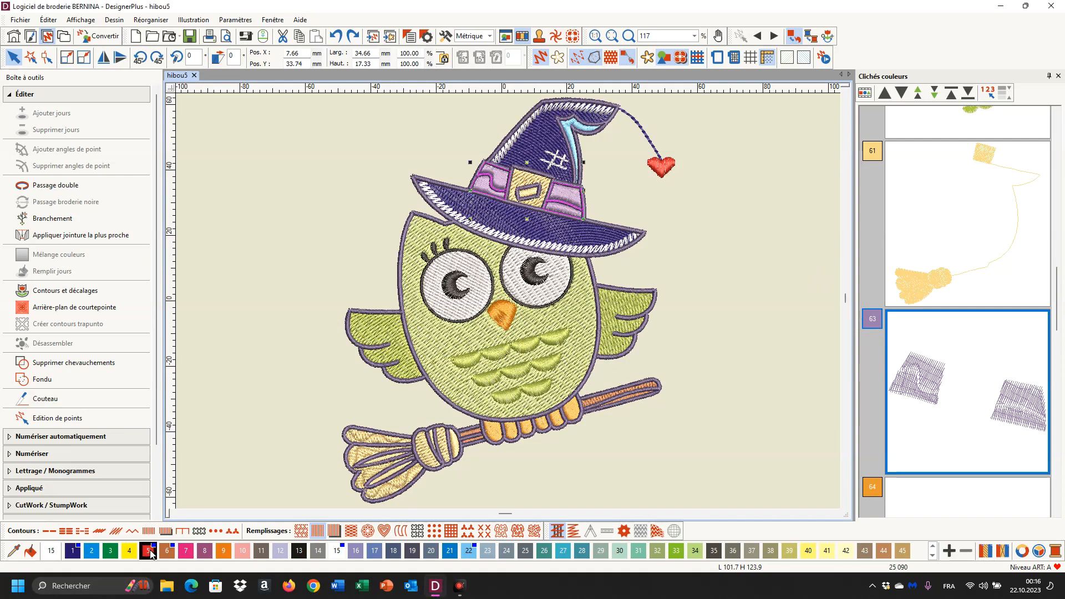
left_click(150, 552)
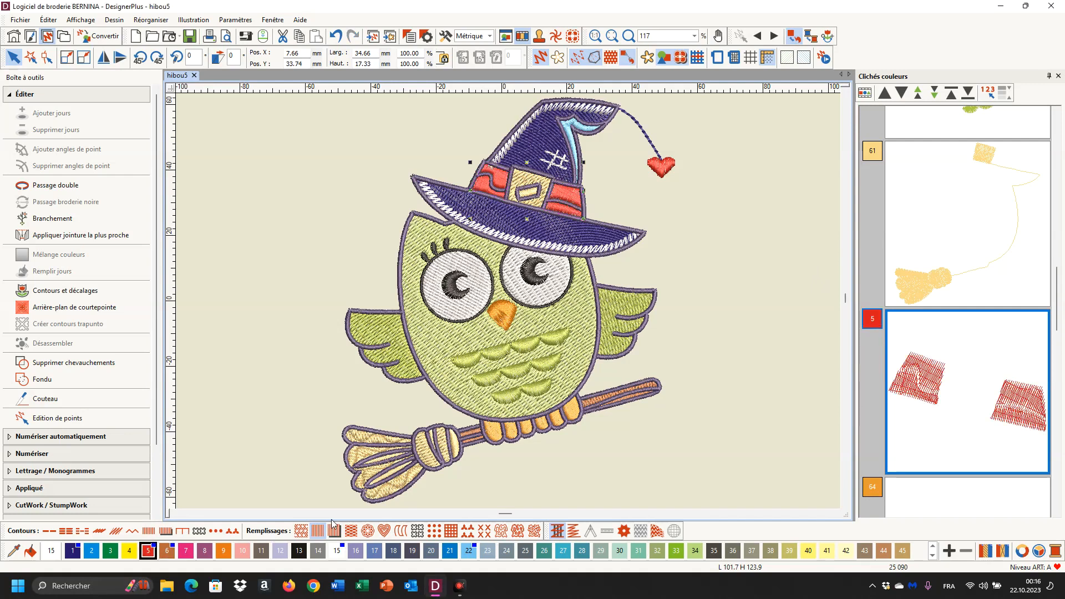
left_click(300, 532)
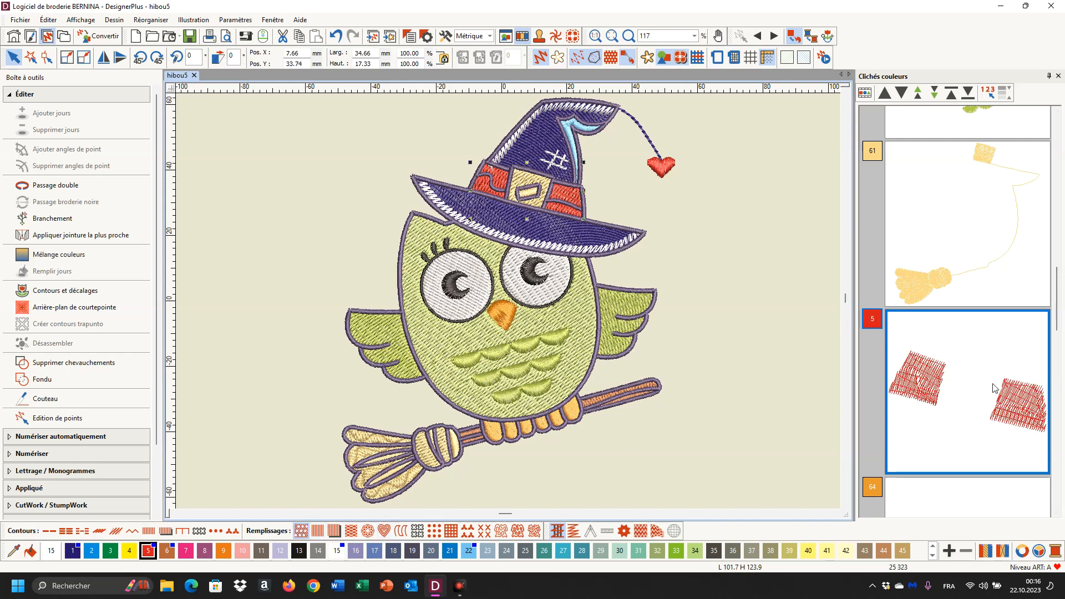
Move the red heart several color blocks earlier in the stitching sequence, toward the red hat band.
scroll(1036, 329, "down", 5)
scroll(1036, 327, "down", 10)
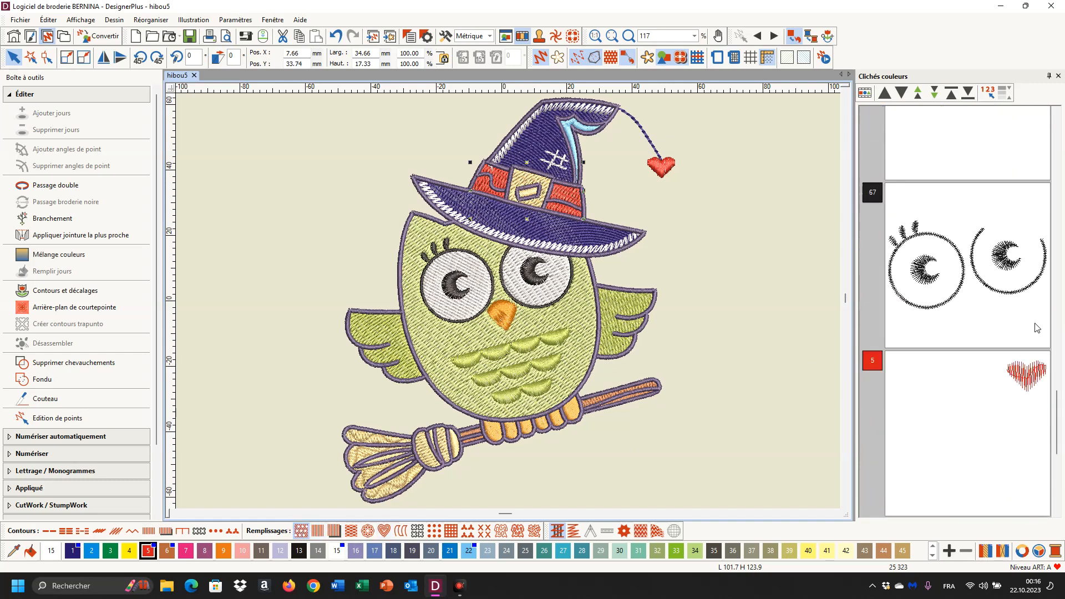
left_click(1006, 294)
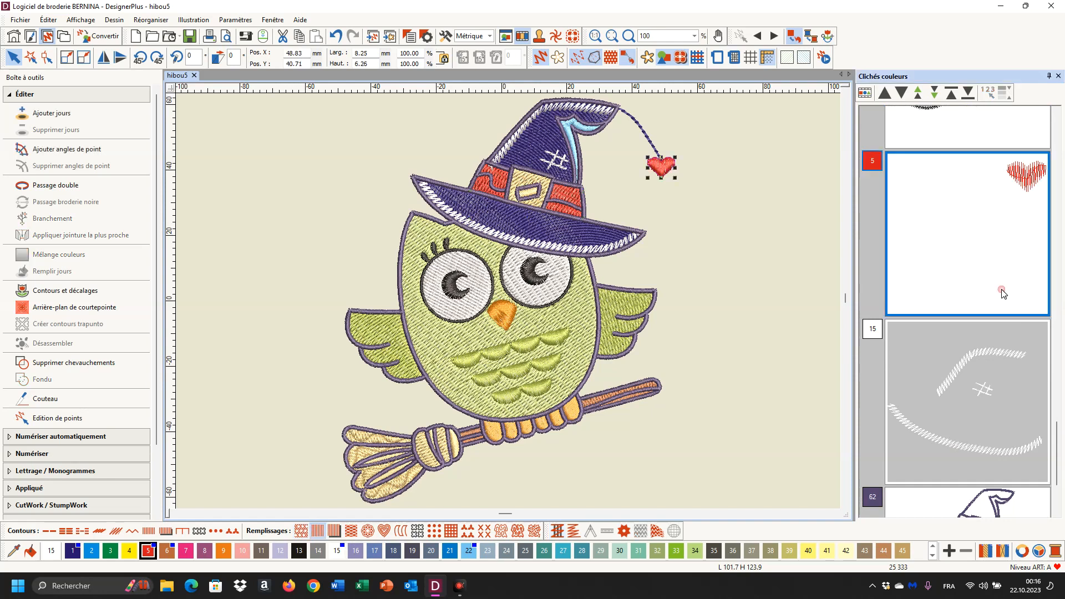
left_click(918, 95)
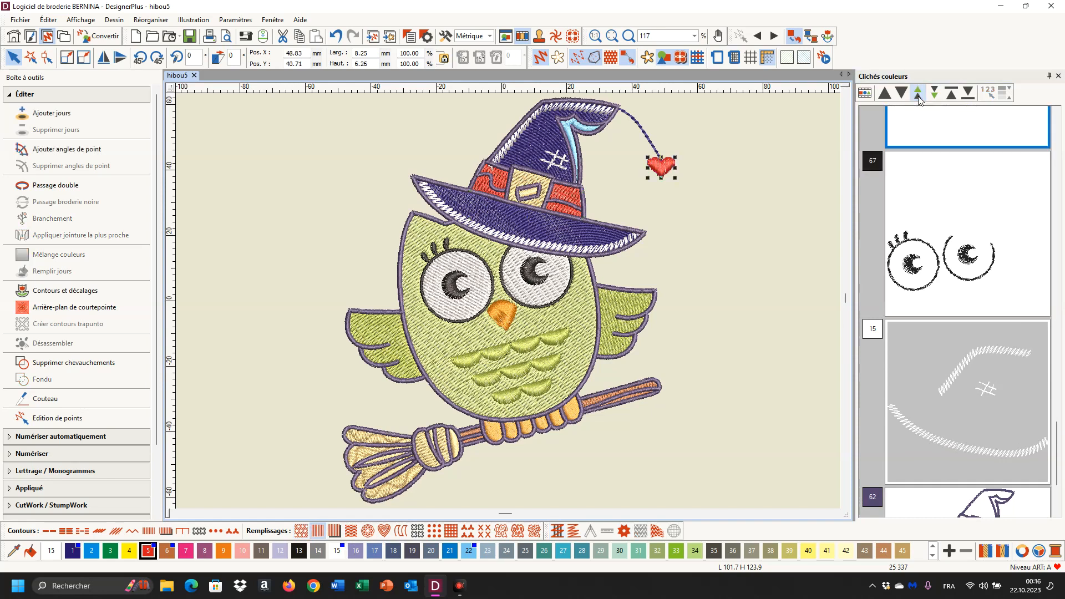
left_click(918, 95)
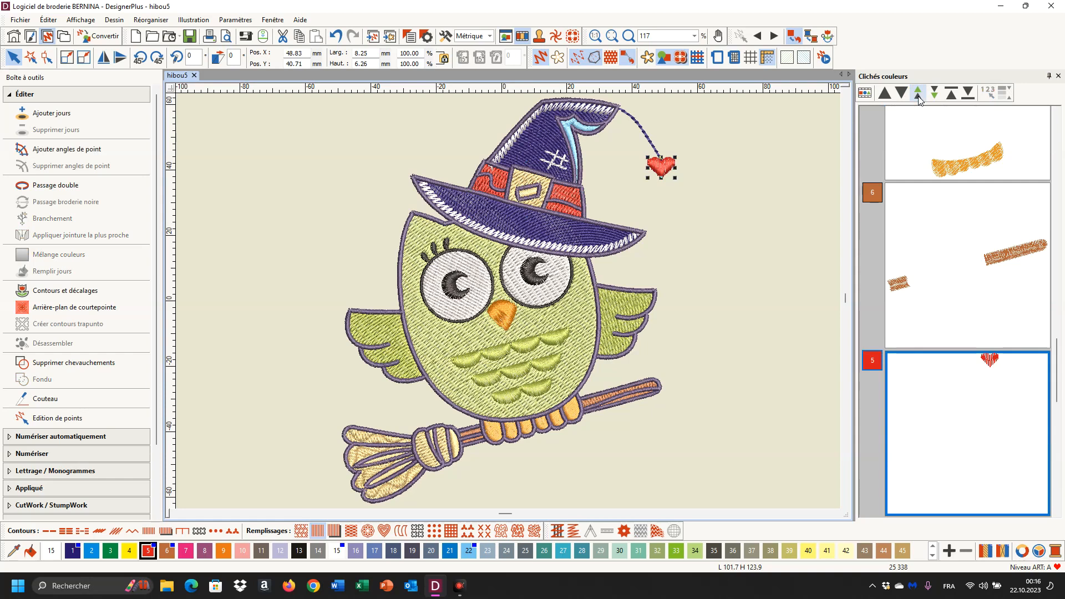
left_click(918, 96)
left_click(918, 96)
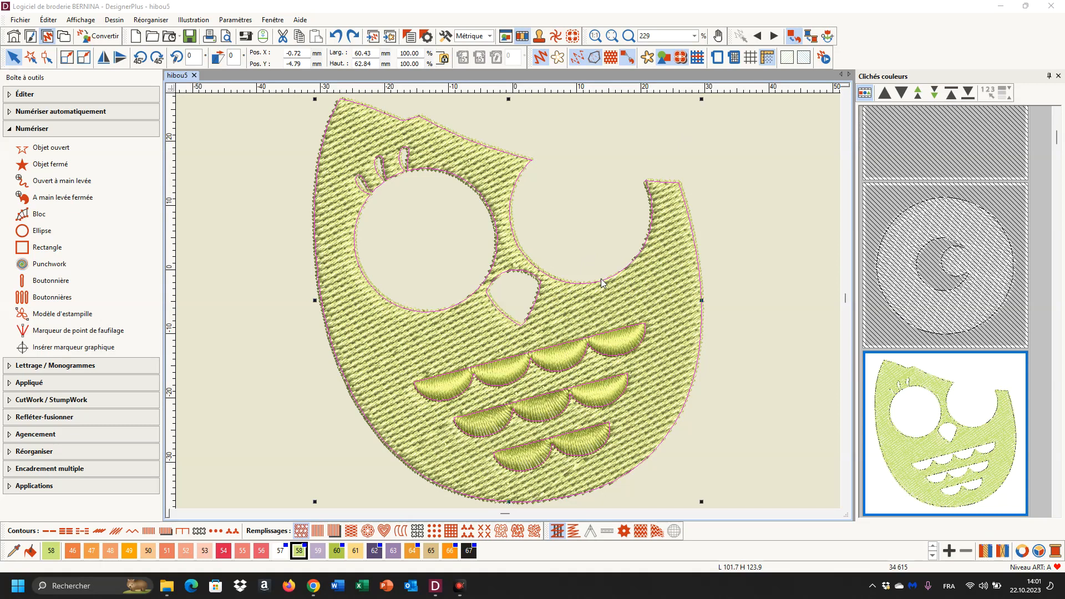
Move the owl body's stitch exit point from beside the eye cutout to the lower-right body edge, and recolour the body with beige color 65.
left_click(48, 58)
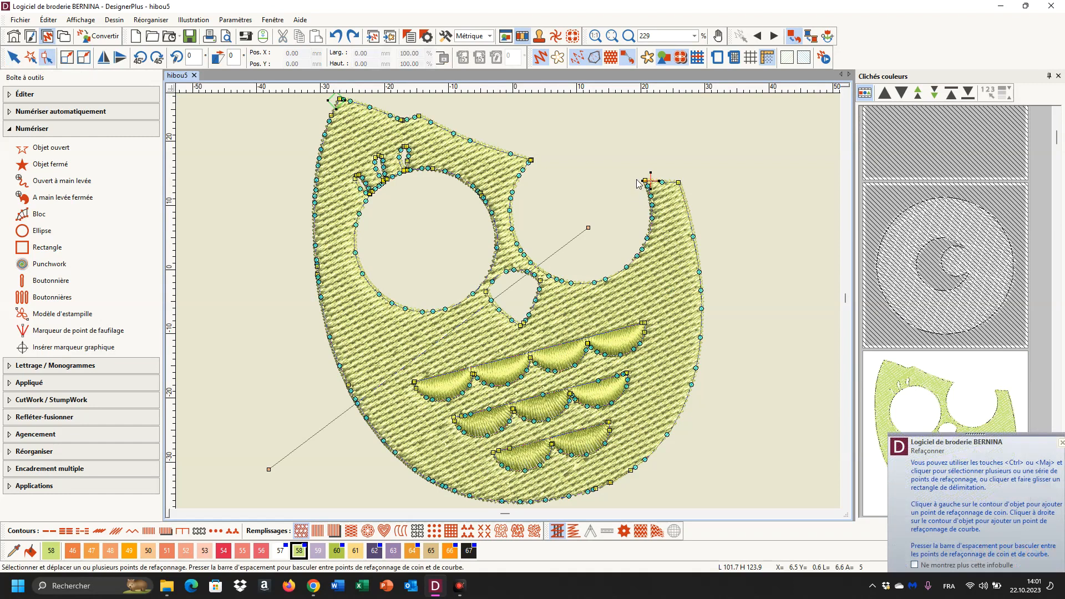
left_click(650, 176)
left_click_drag(651, 179, 636, 471)
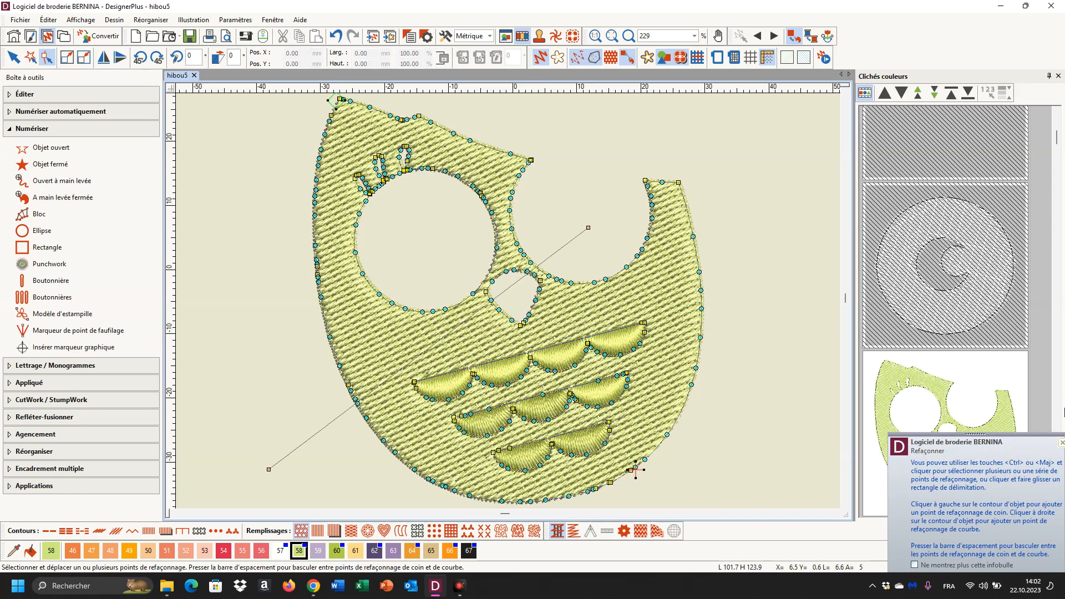
left_click(1061, 445)
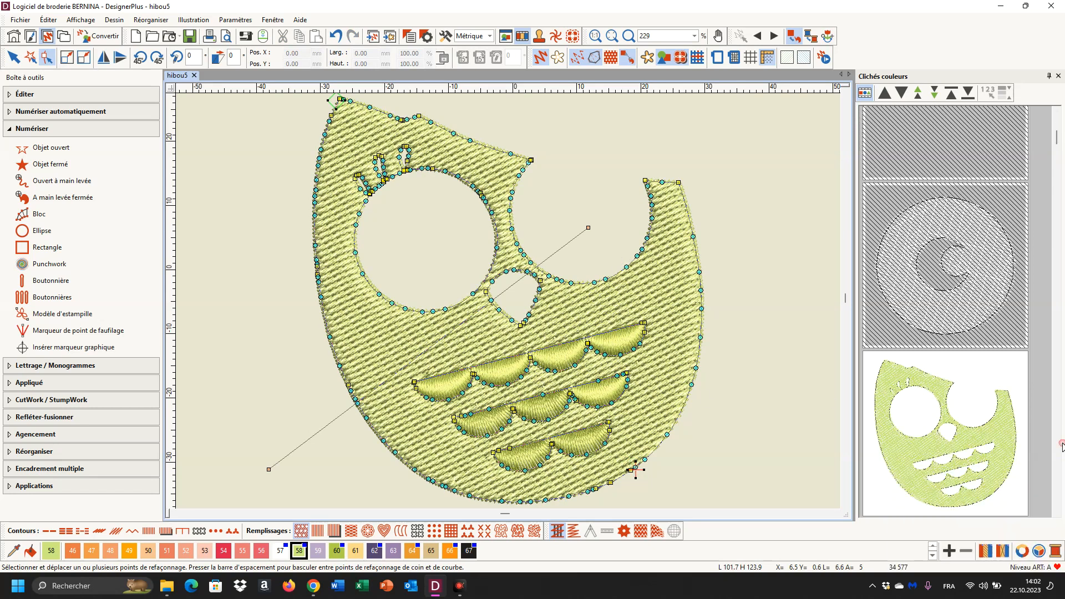
left_click(943, 502)
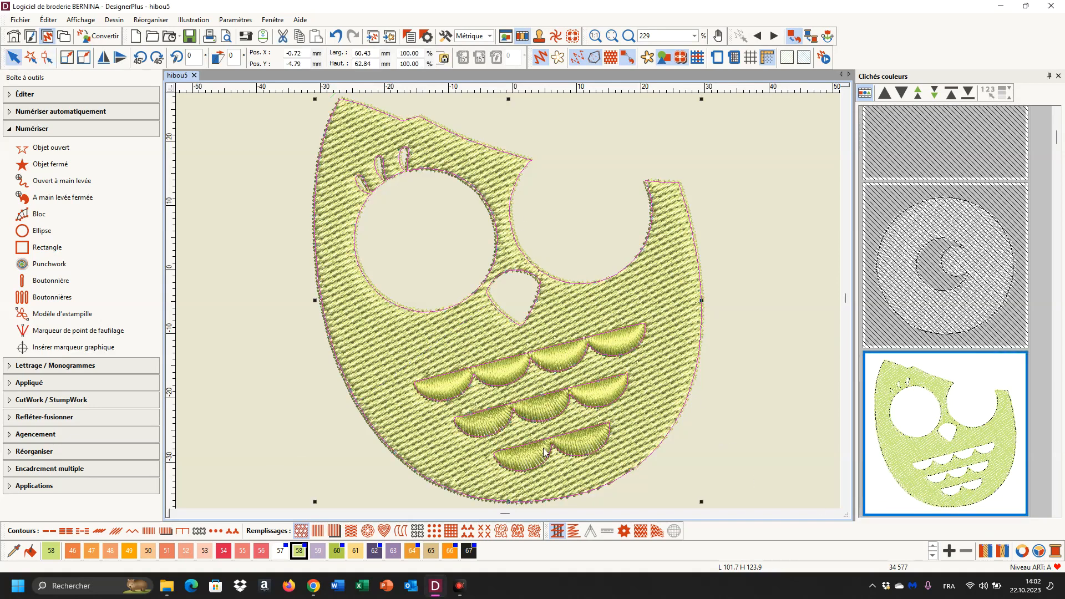
left_click(432, 551)
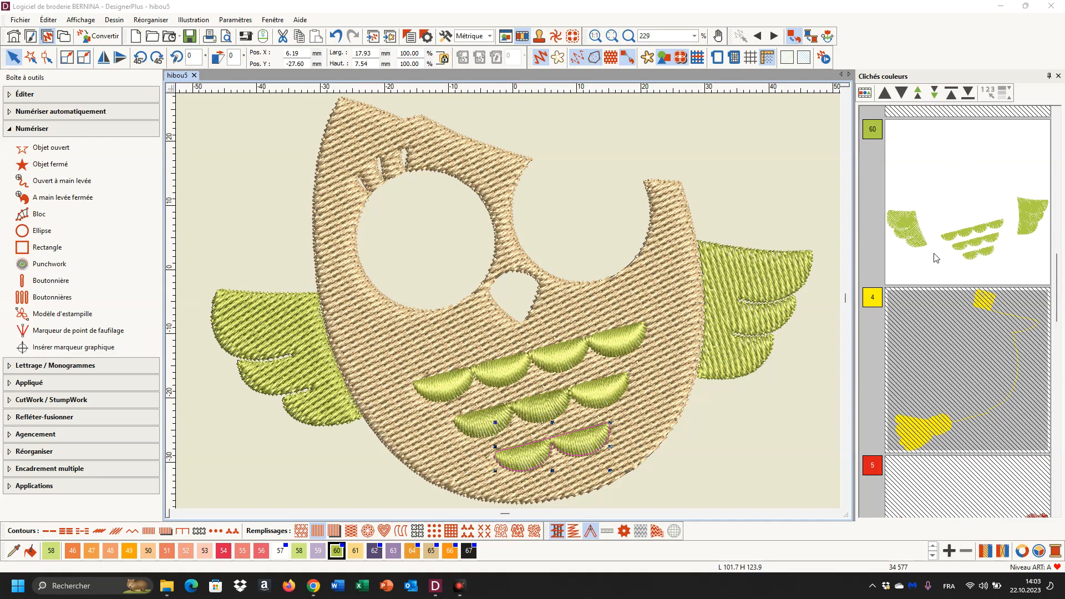
Select all three rows of belly feathers as individual objects, without the wings, and recolour them with cream color 42.
left_click(949, 225)
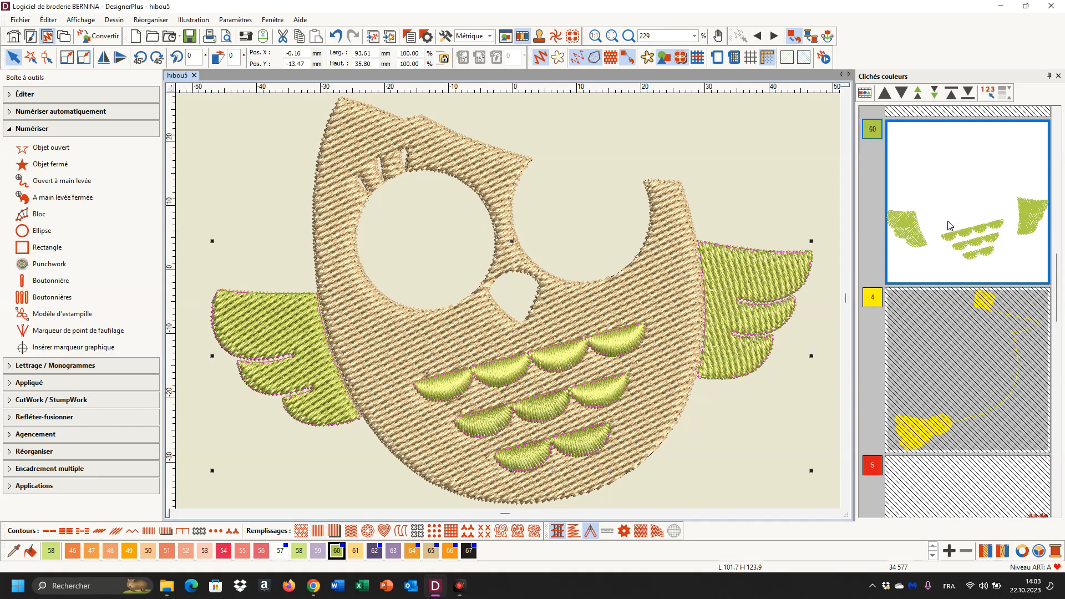
left_click(863, 95)
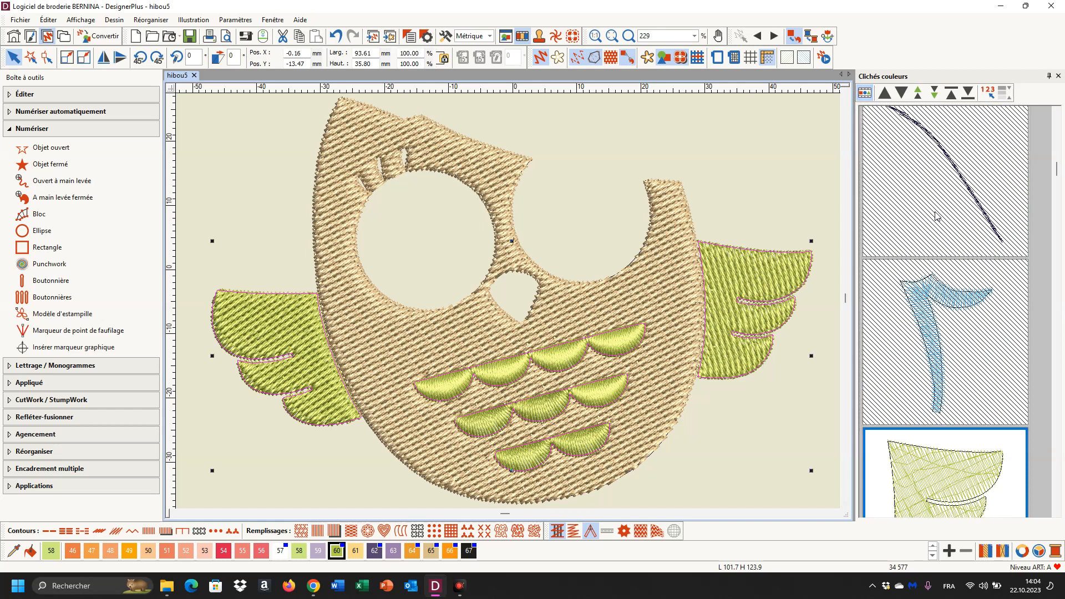
scroll(937, 216, "down", 6)
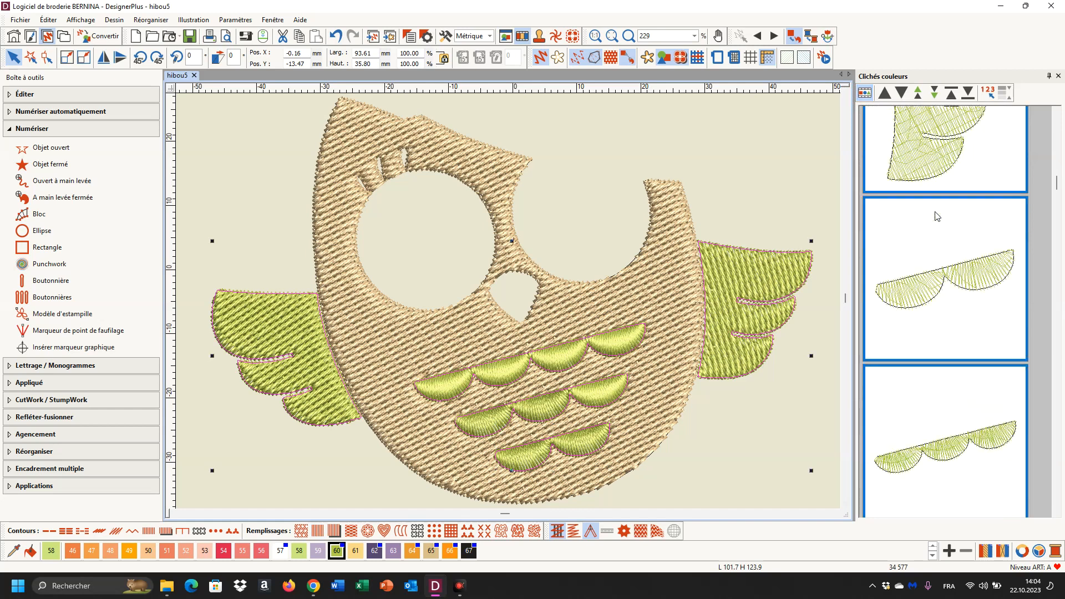
left_click(938, 264)
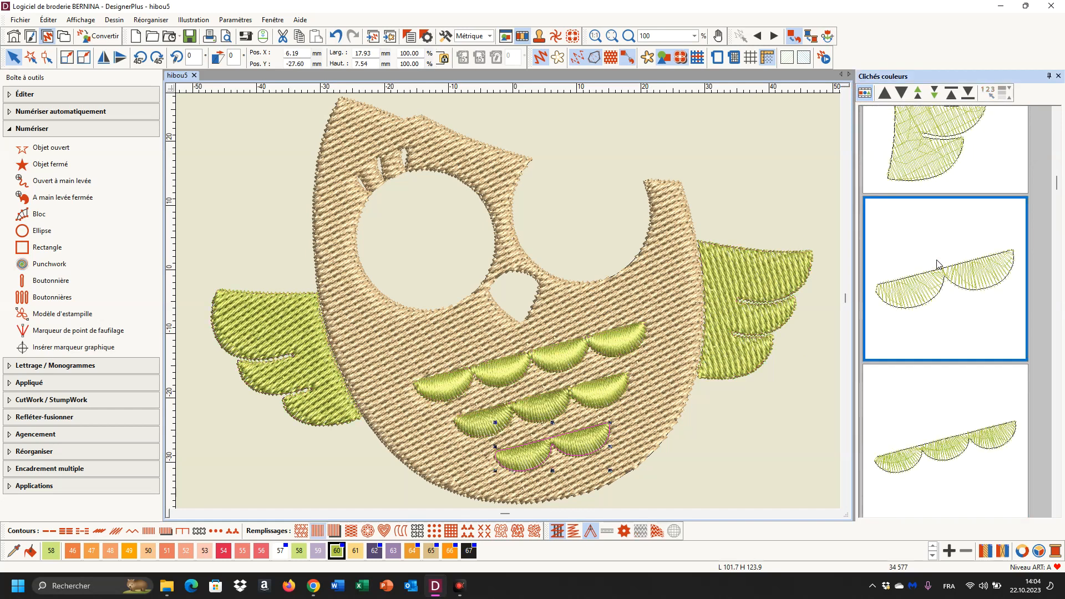
left_click(921, 425, "shift")
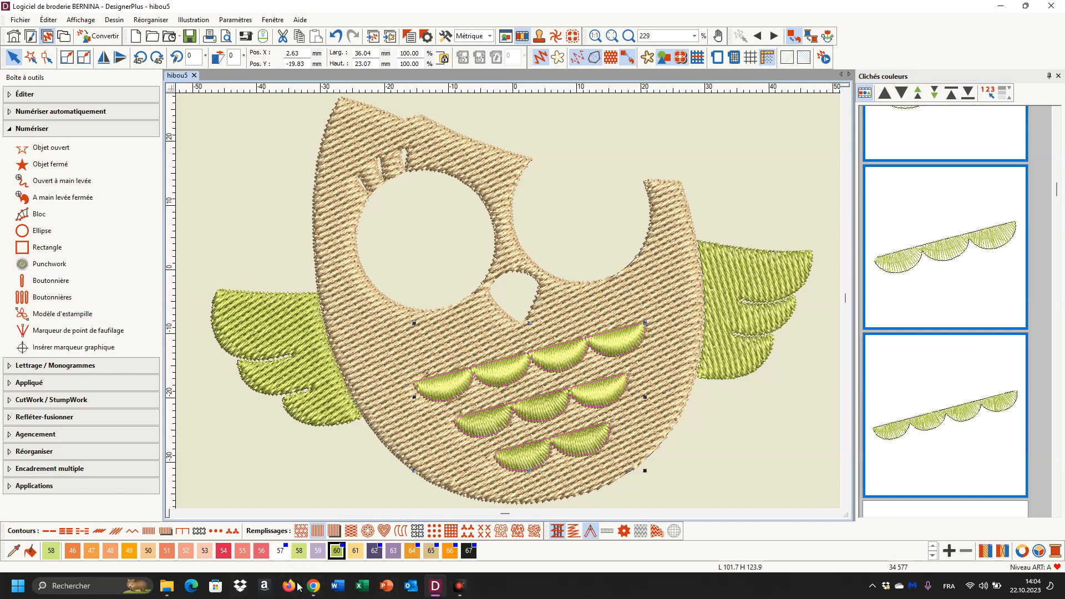
left_click(933, 555)
left_click(932, 555)
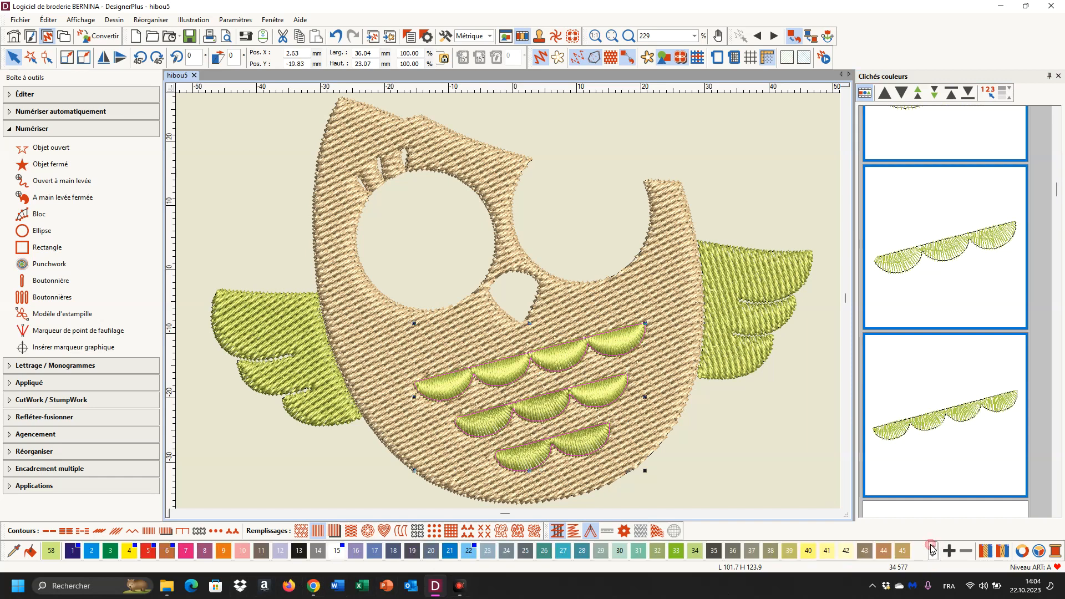
left_click(844, 555)
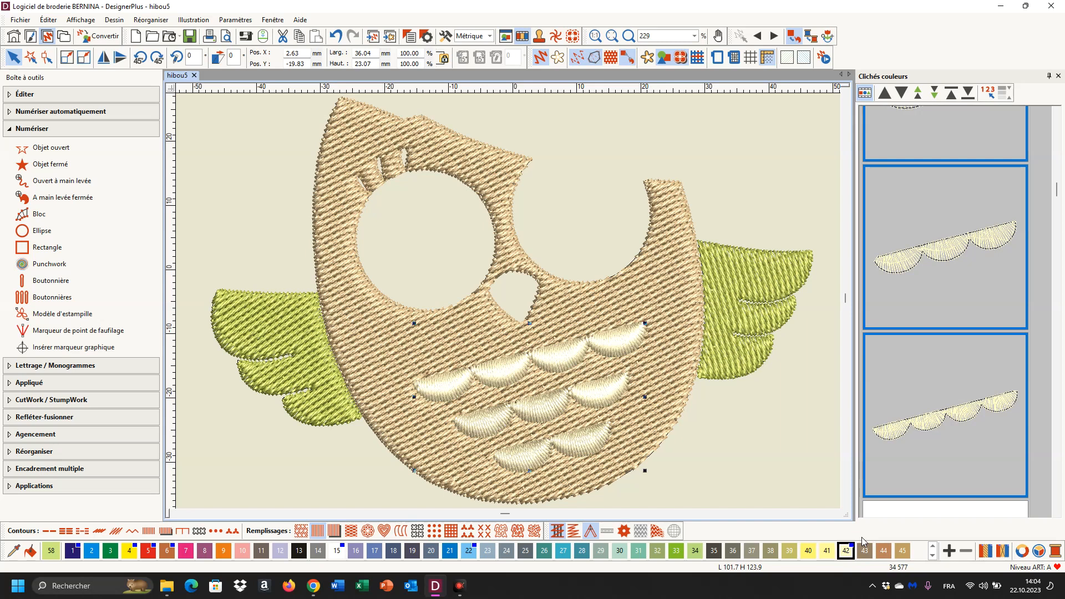
Select both owl wings and recolour them with brown thread color 45 after trying colors 44 and 43.
scroll(935, 315, "up", 2)
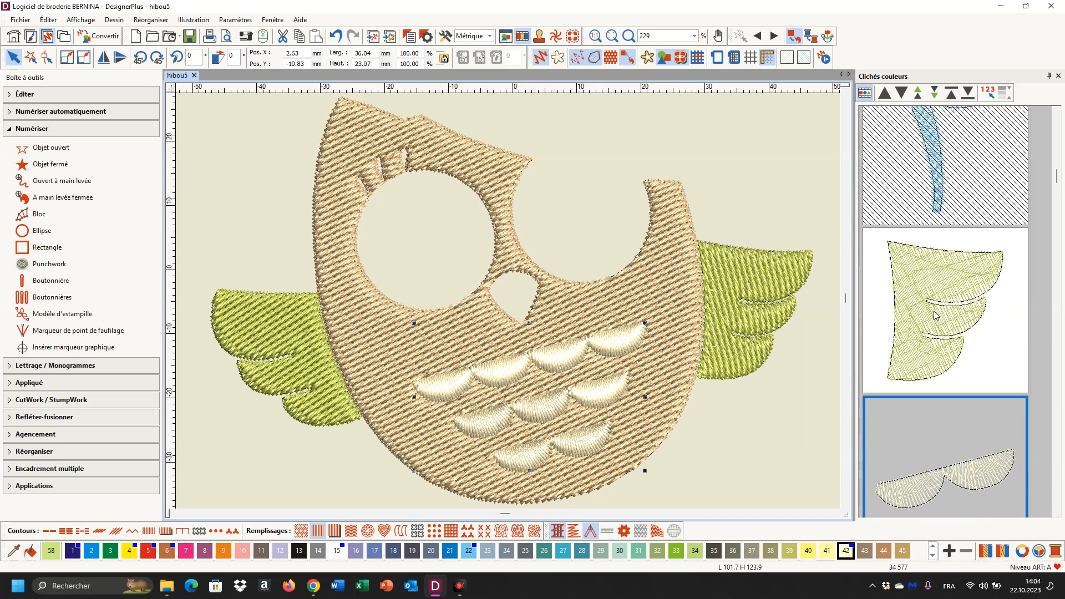
left_click(934, 318)
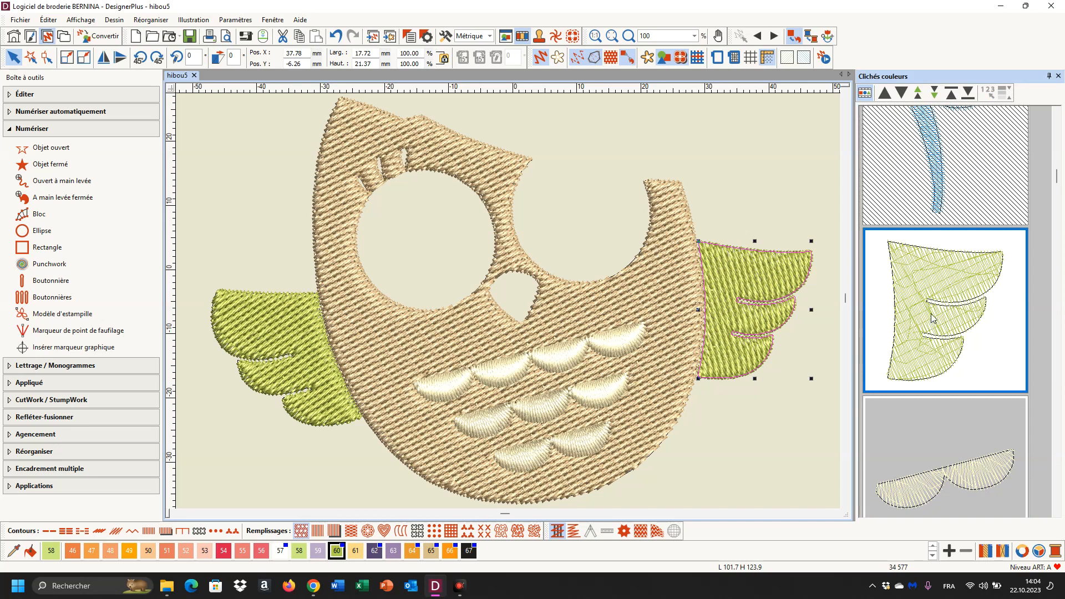
scroll(934, 322, "down", 5)
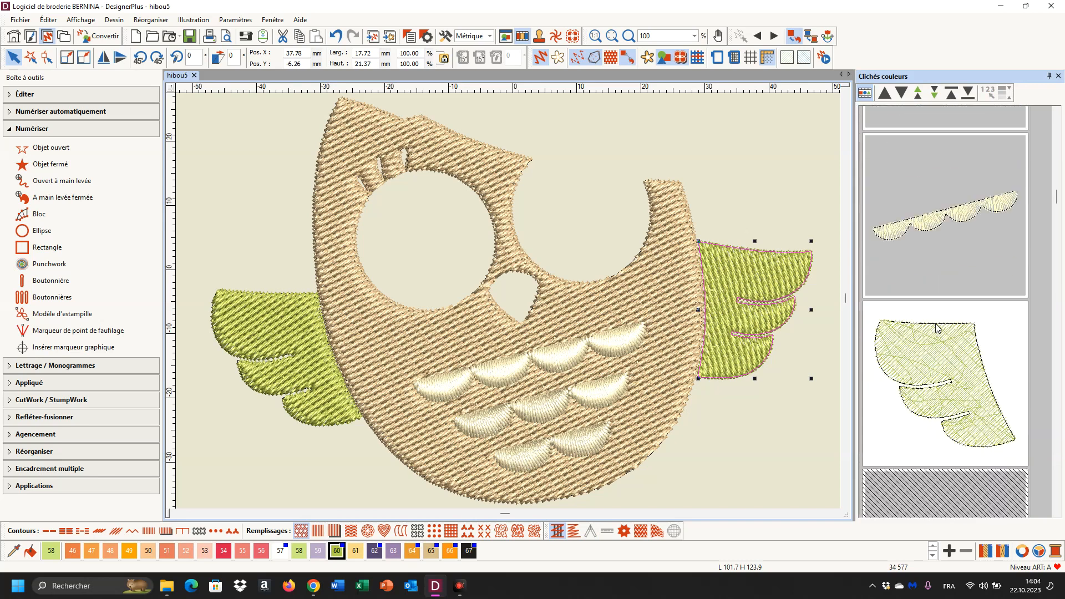
left_click(929, 337)
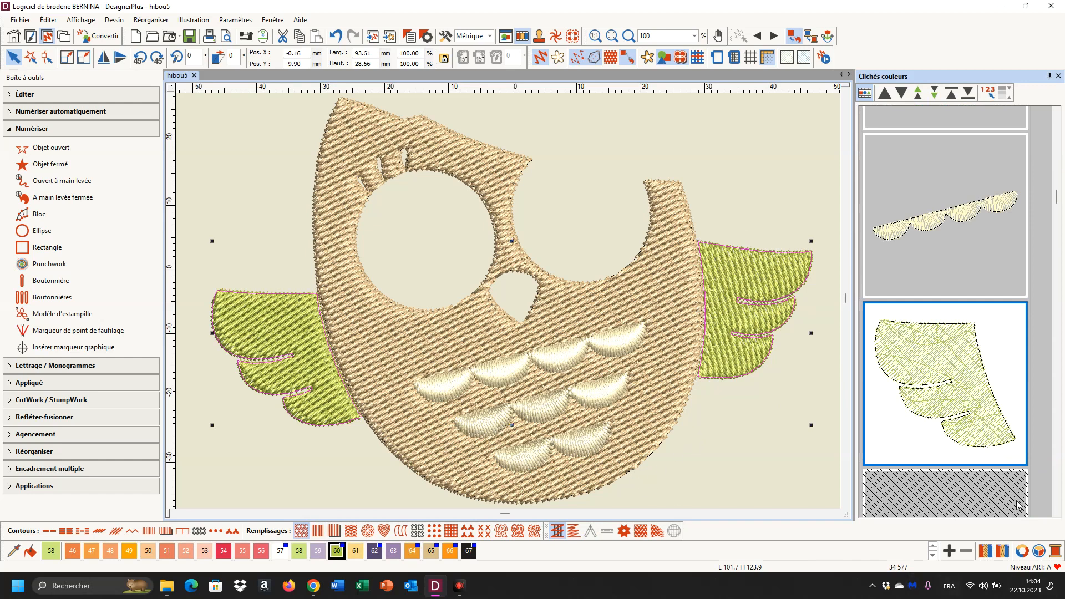
left_click(931, 554)
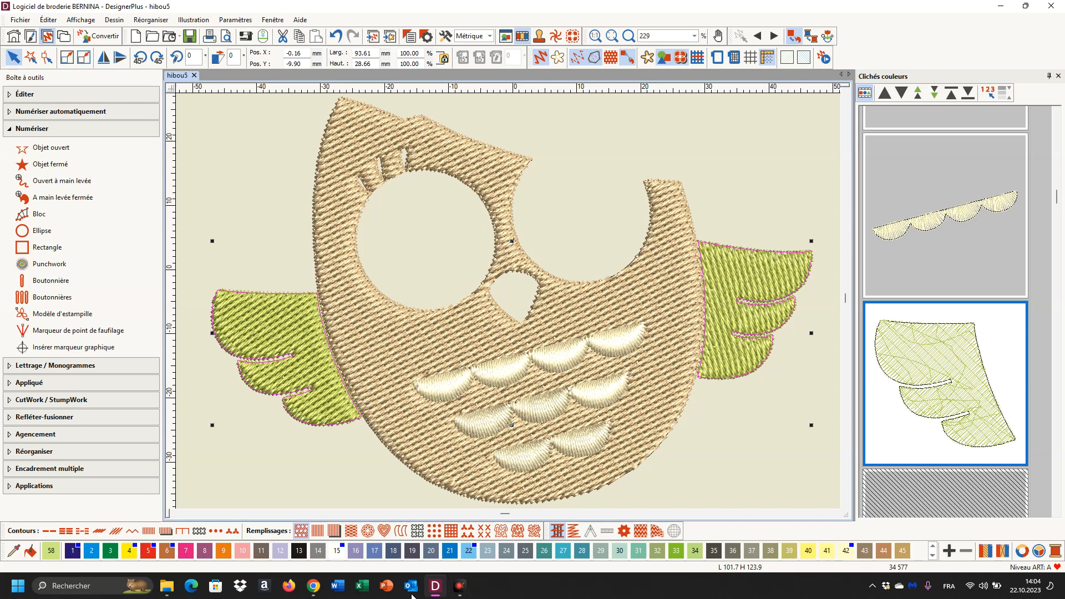
left_click(884, 551)
left_click(884, 552)
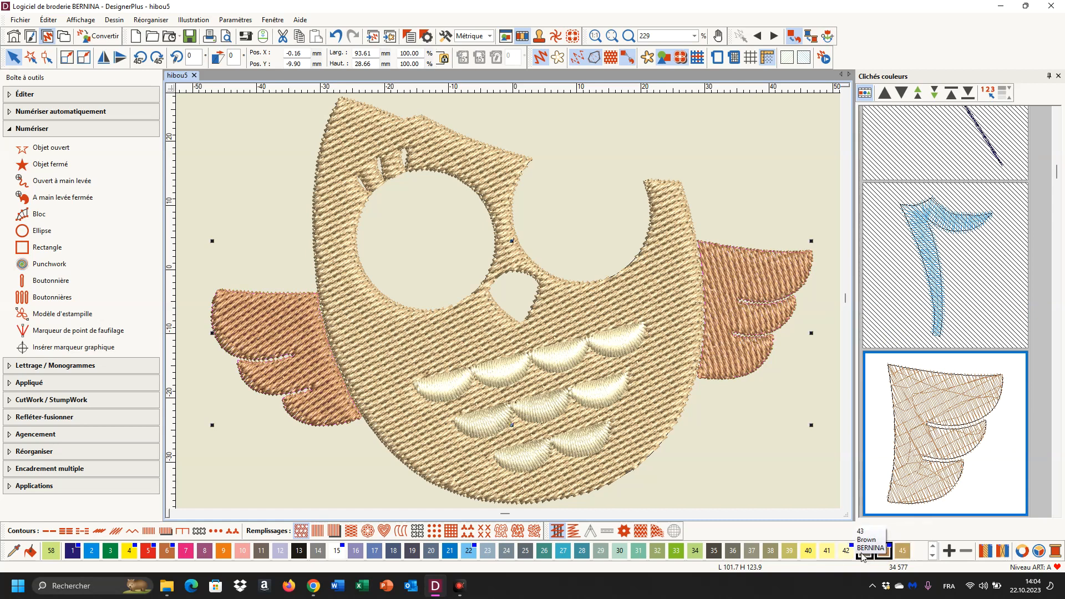
left_click(863, 552)
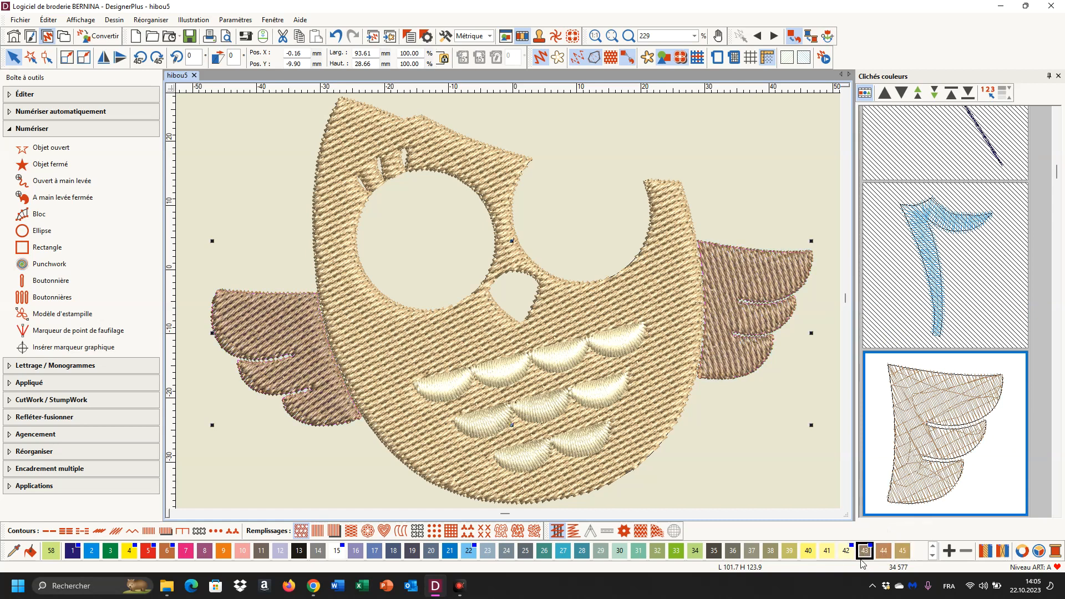
left_click(902, 555)
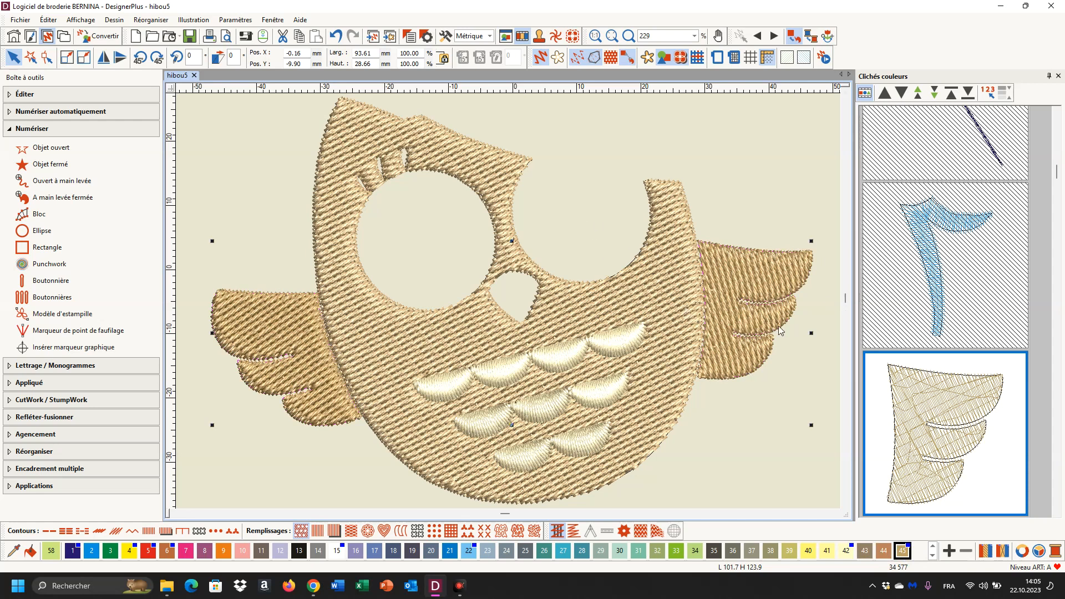
Unhide all hidden objects so that the complete owl, hat and broom design is shown.
left_click(907, 234)
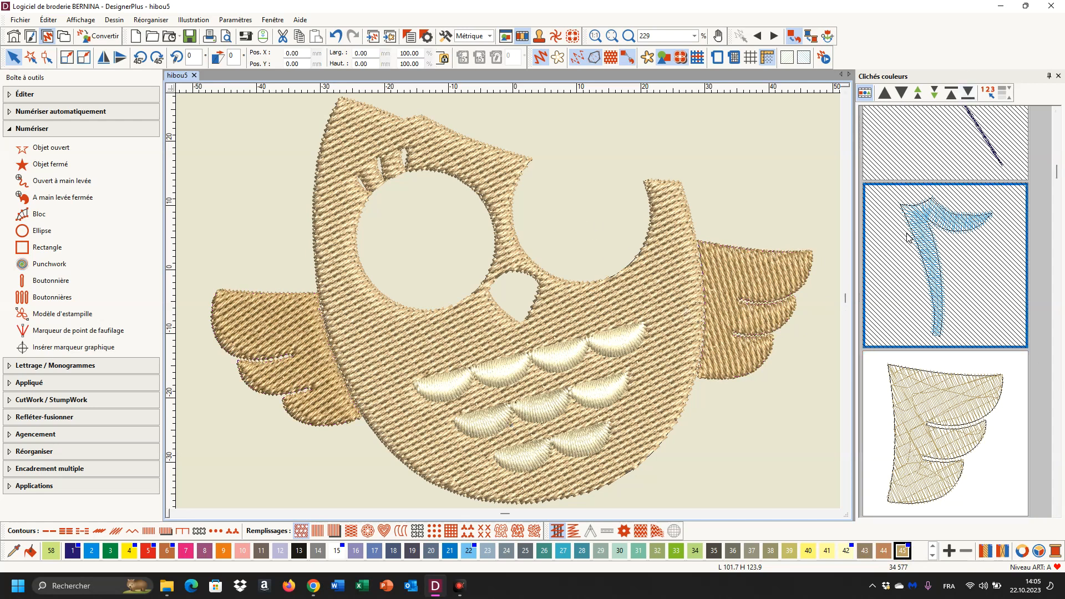
right_click(908, 235)
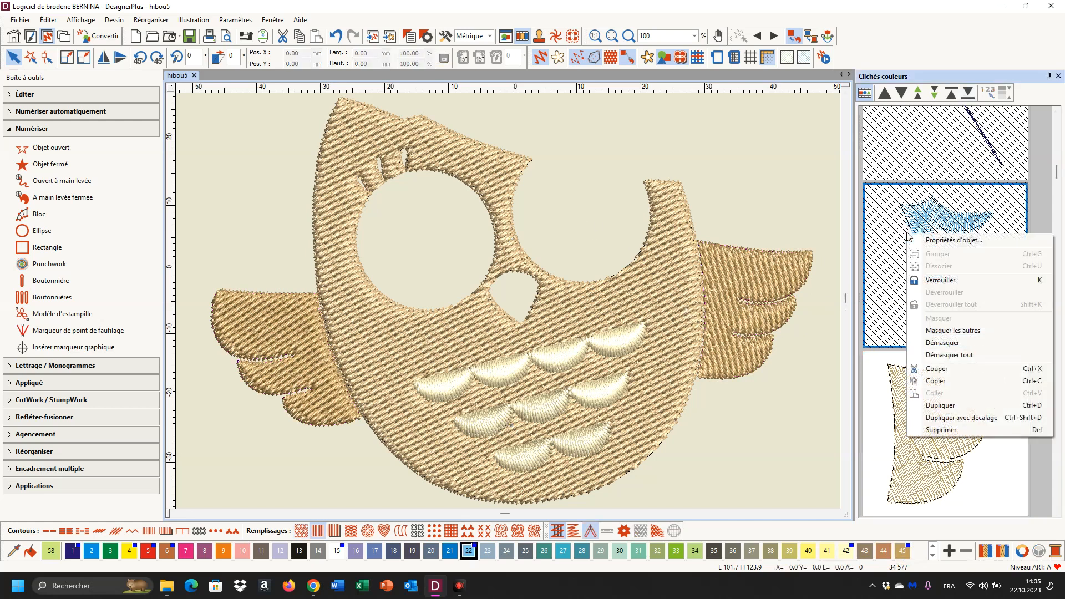
left_click(949, 355)
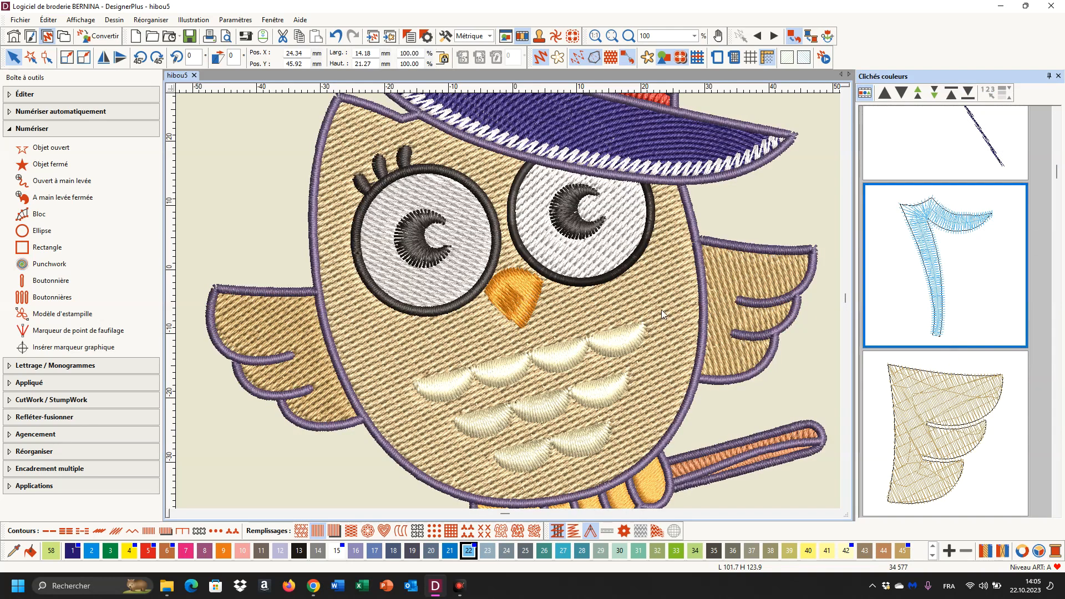
scroll(661, 309, "down", 1)
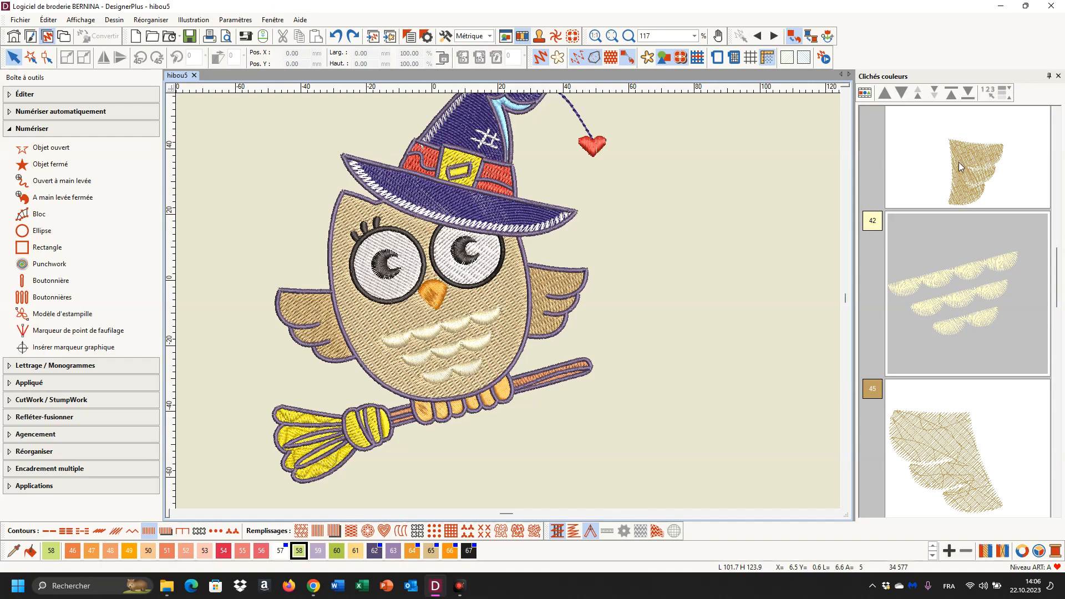
Move the left wing one color block earlier in the stitching sequence, ahead of the cream belly feathers and next to the right wing.
scroll(960, 165, "up", 1)
left_click(961, 167)
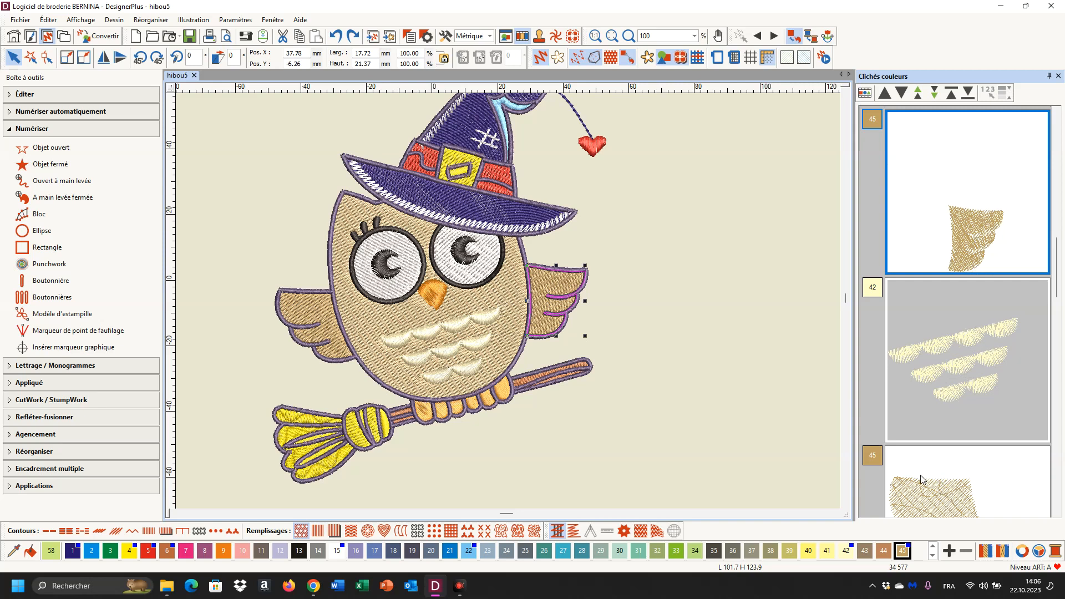
left_click(906, 471)
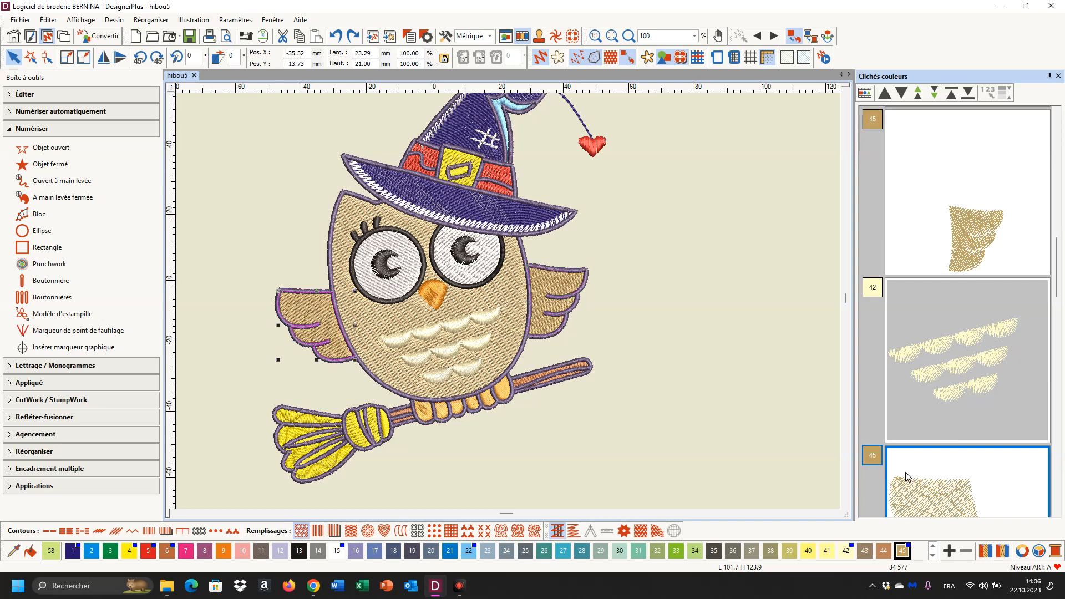
left_click(917, 95)
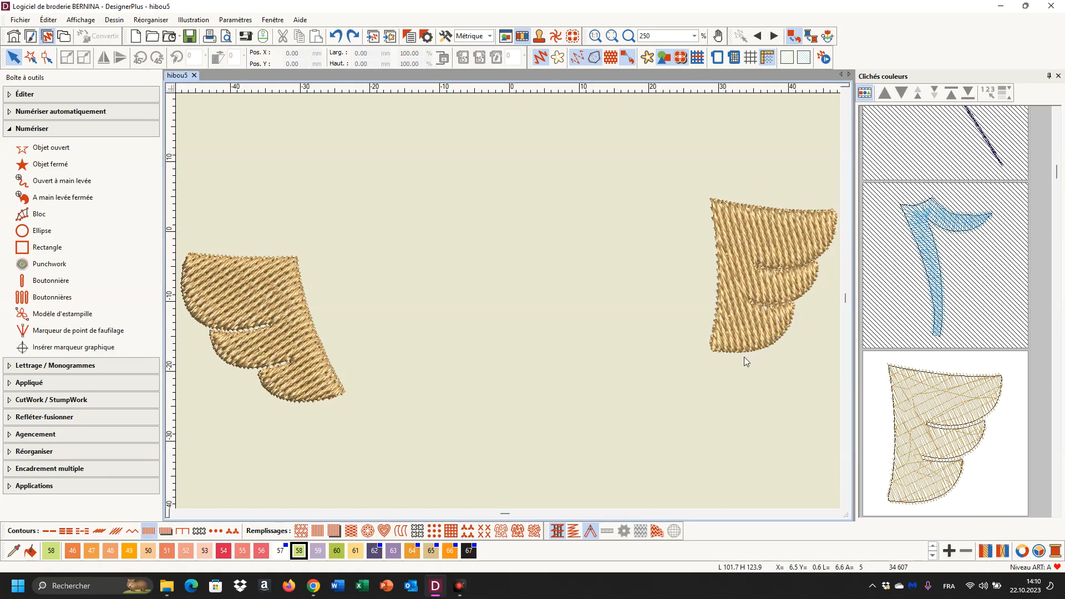
Apply the curved fill effect to the right wing, moving its stitch exit to the upper outer tip and its entry to the lower inner corner.
left_click(738, 349)
left_click(640, 532)
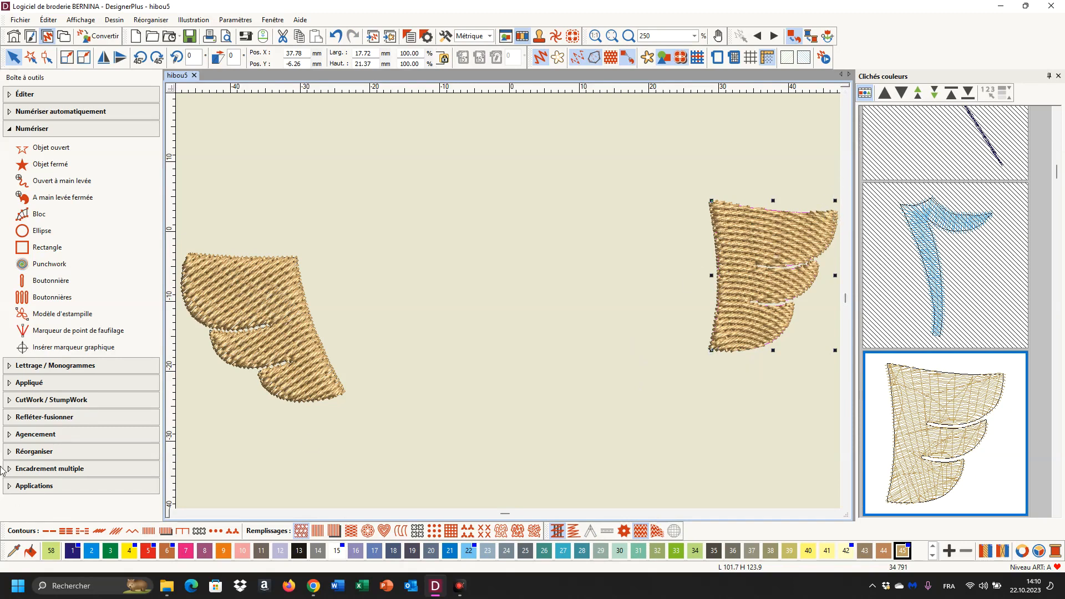
left_click(52, 63)
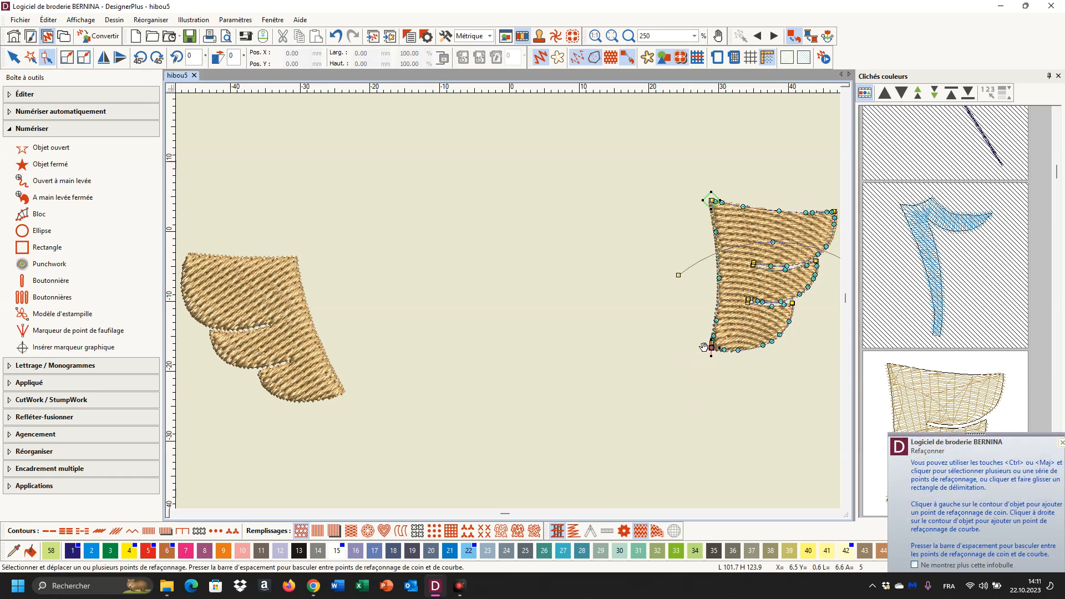
mouse_move(707, 349)
left_mouse_down()
mouse_move(795, 212)
mouse_move(682, 245)
mouse_move(687, 260)
left_mouse_up()
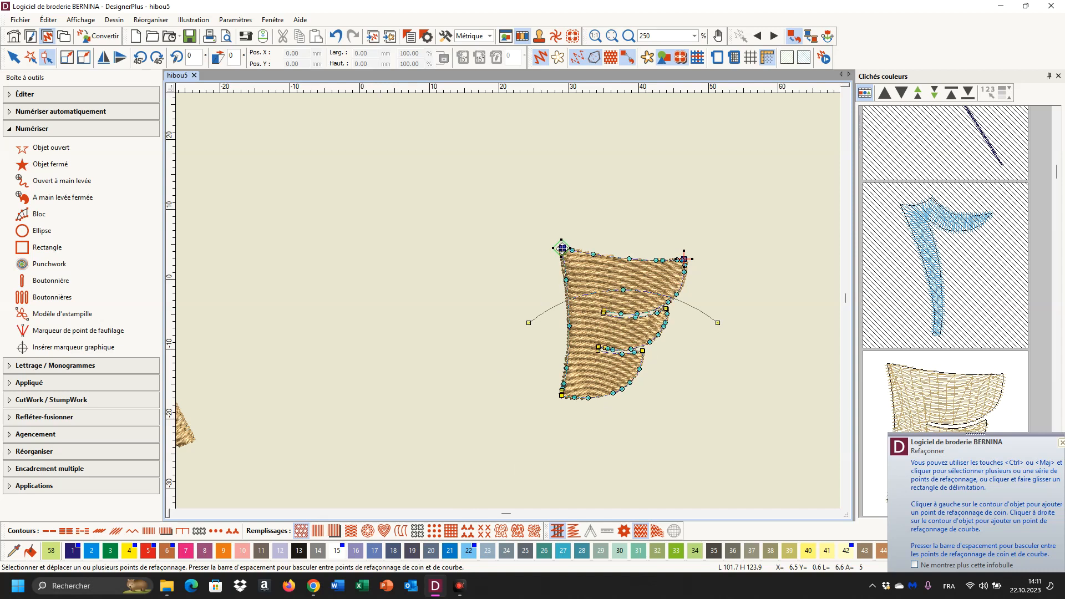
mouse_move(560, 244)
left_mouse_down()
mouse_move(556, 311)
mouse_move(571, 391)
mouse_move(562, 399)
left_mouse_up()
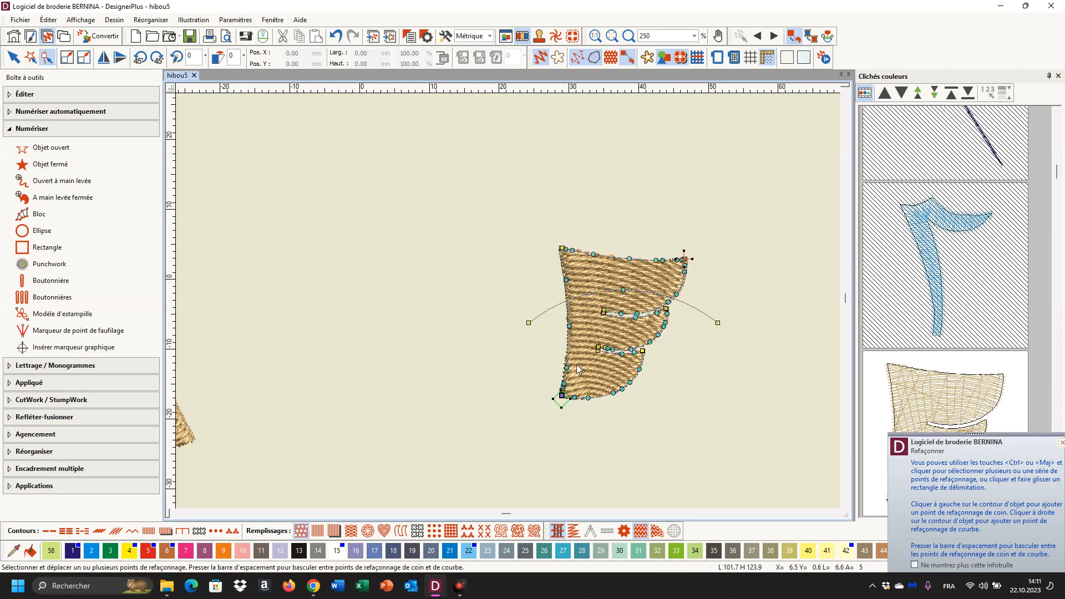
Reshape the right wing's fill guide curve by raising its left end and lowering its right end so the stitches slope toward the lower right.
left_click_drag(529, 323, 513, 274)
left_click_drag(719, 324, 693, 394)
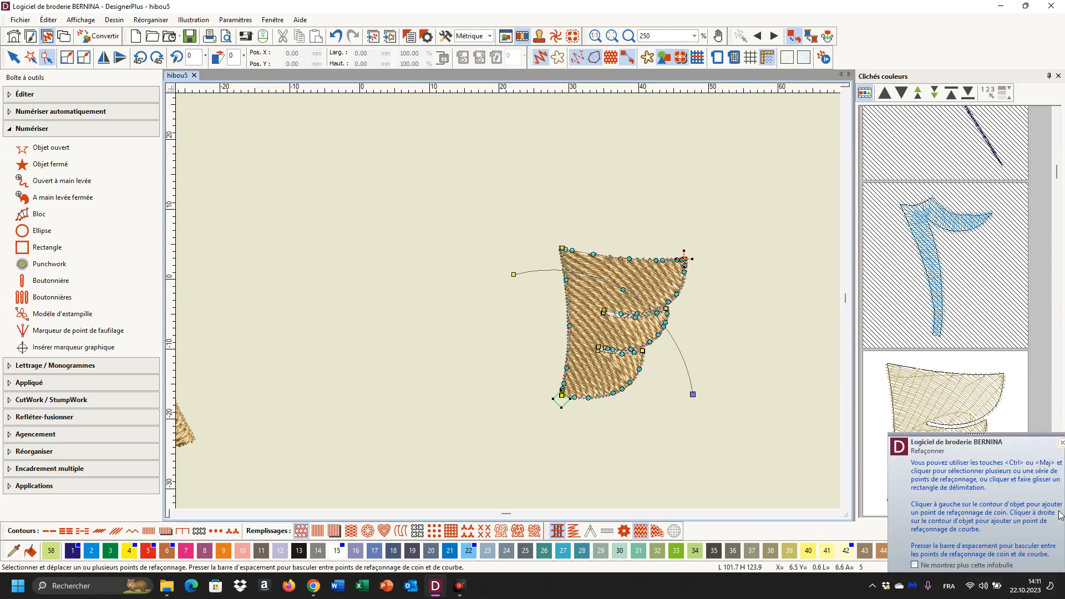
left_click(1050, 482)
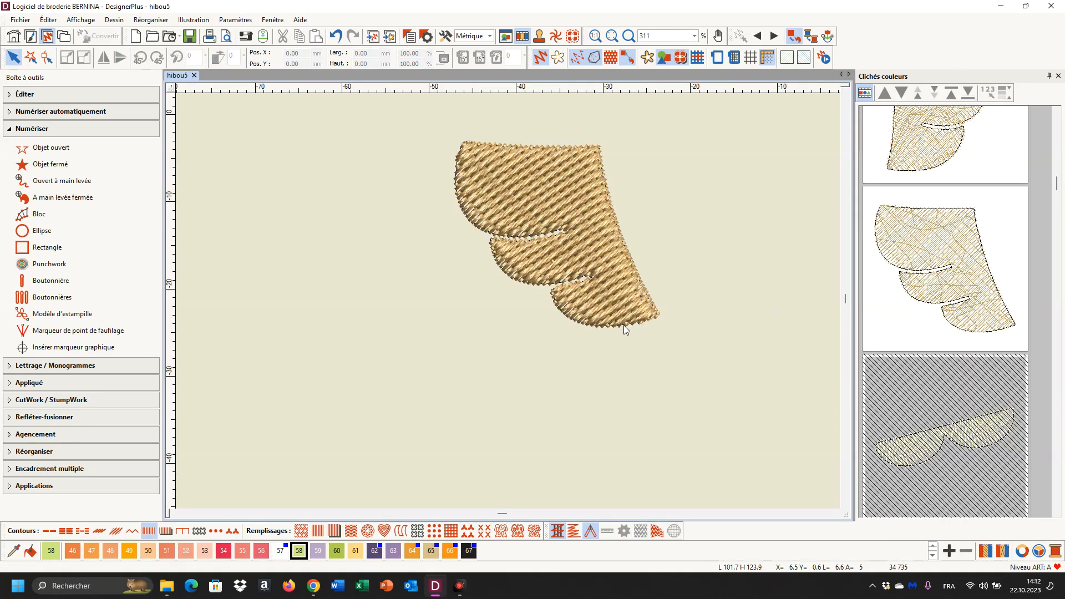
Apply the curved fill effect to the left wing and move its stitch exit point to the upper outer tip.
left_click(624, 329)
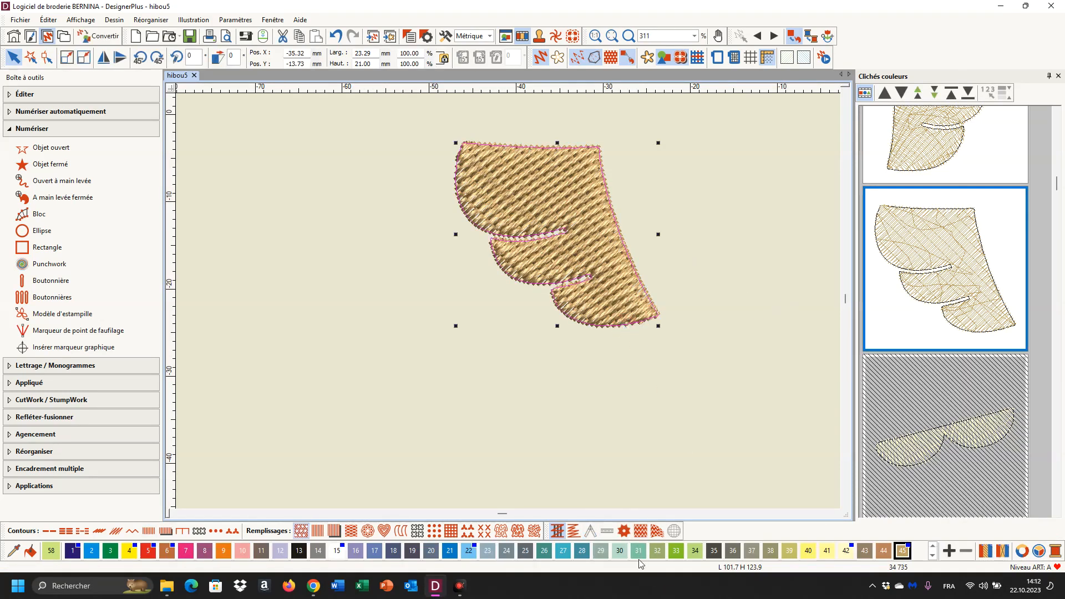
left_click(641, 531)
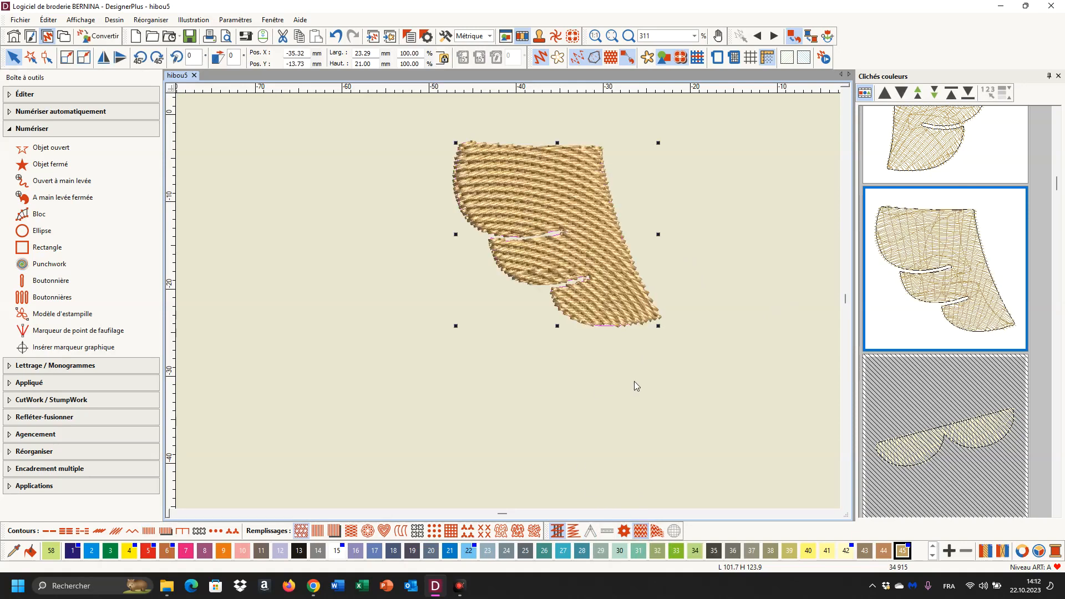
left_click(48, 58)
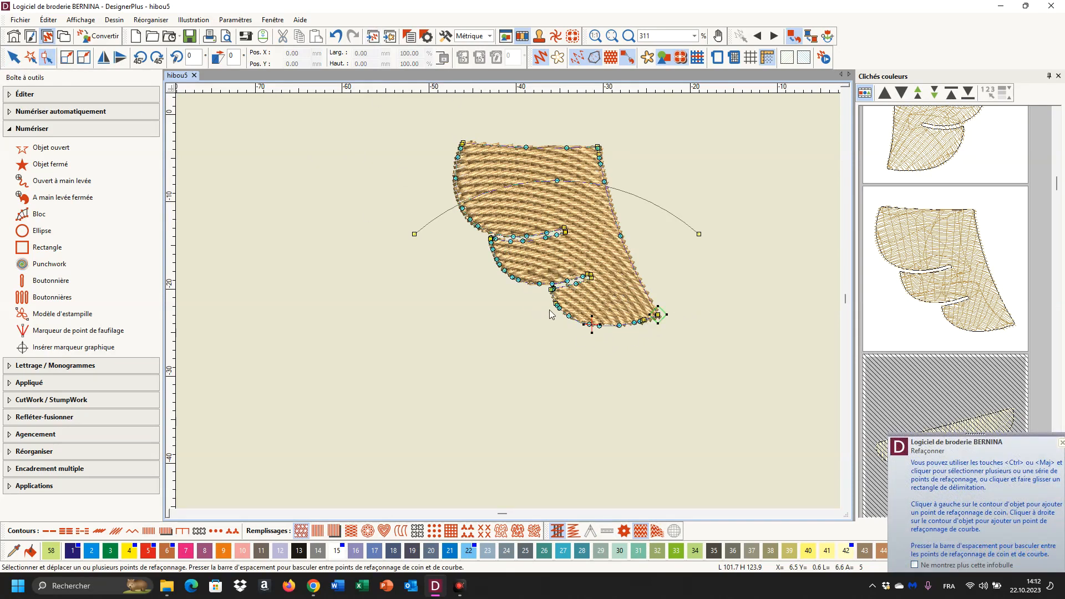
left_click(462, 138)
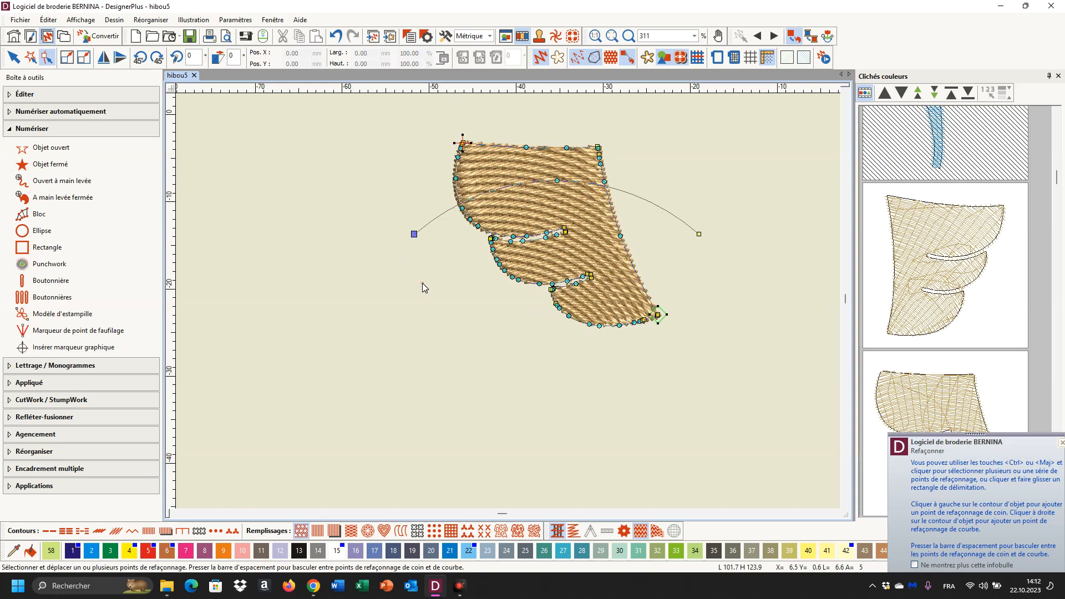
Reshape the left wing's fill guide curve by lowering its left end below the wing and raising its right end, removing the surplus node.
left_click_drag(415, 233, 459, 343)
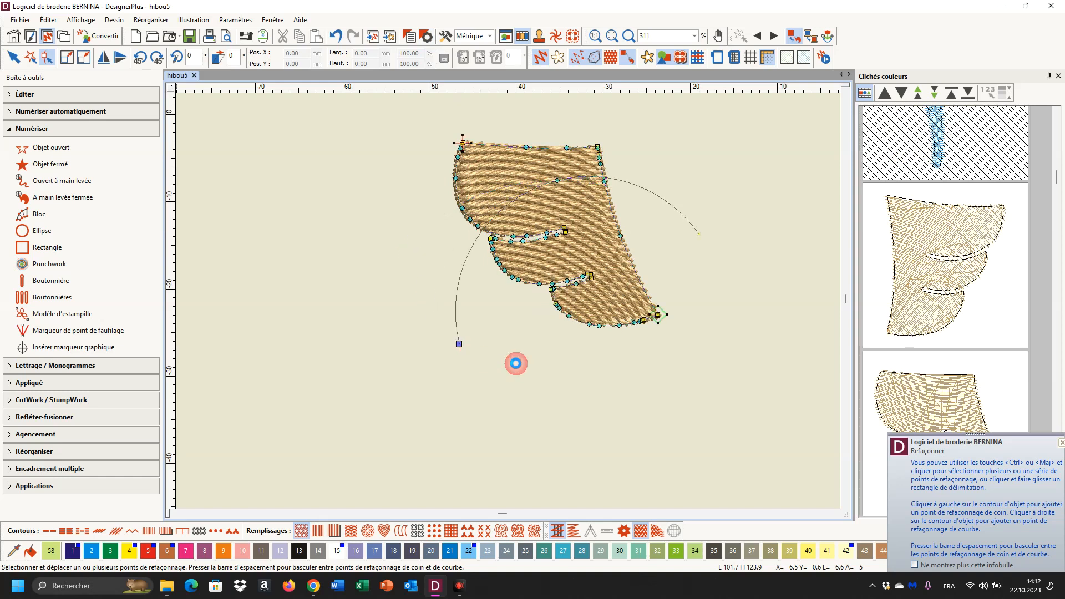
left_click(699, 235)
left_click(700, 203)
left_click_drag(697, 235, 695, 188)
left_click(697, 232)
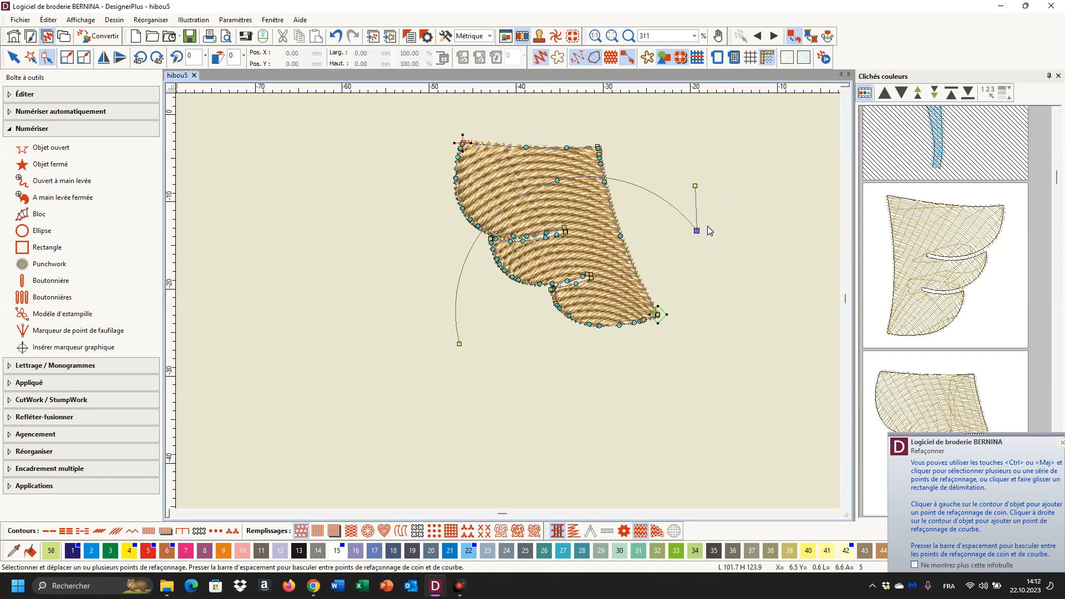
key("Delete")
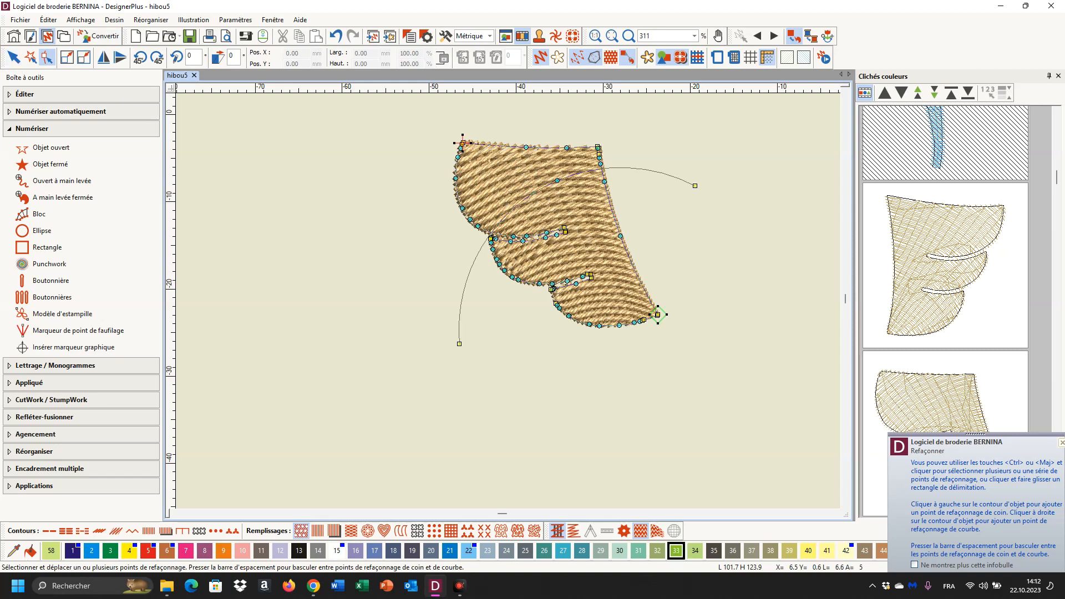
left_click(1061, 442)
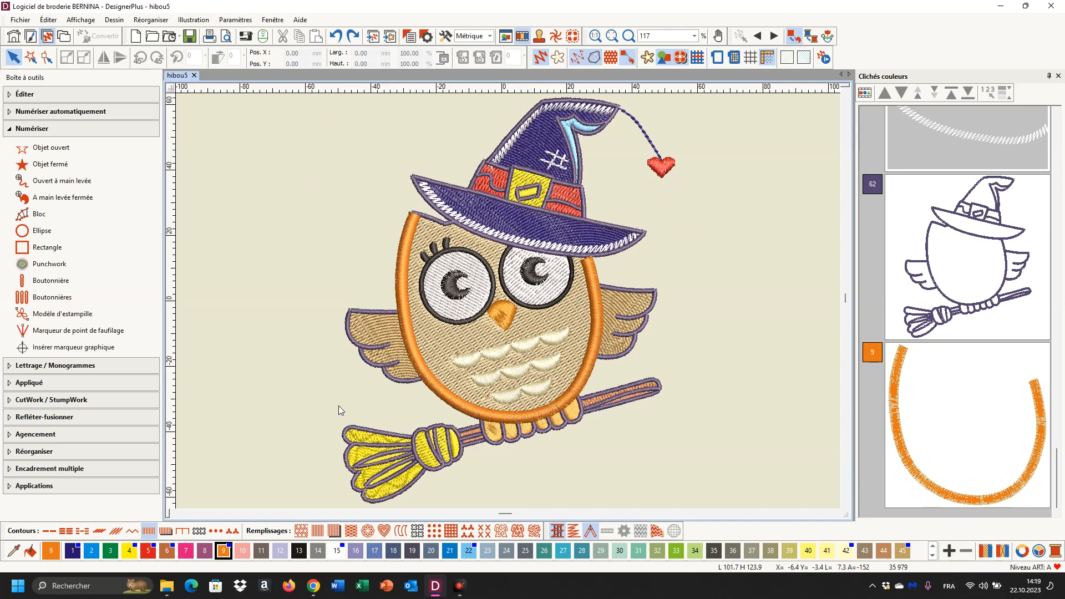
Try to set the orange body outline's satin width to 2 mm in its object properties, and undo the change.
right_click(942, 435)
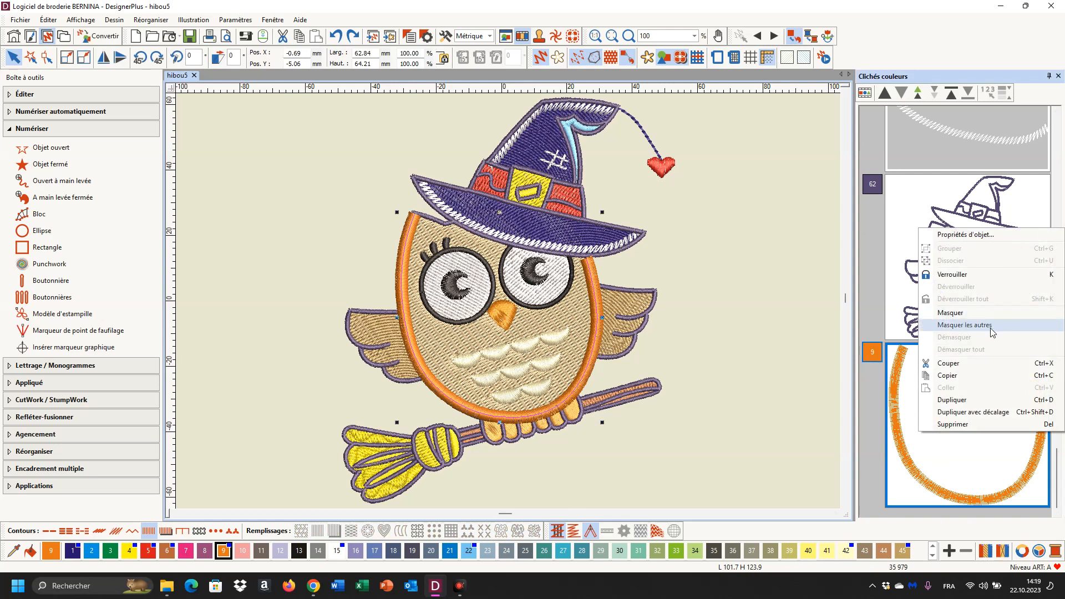
left_click(966, 236)
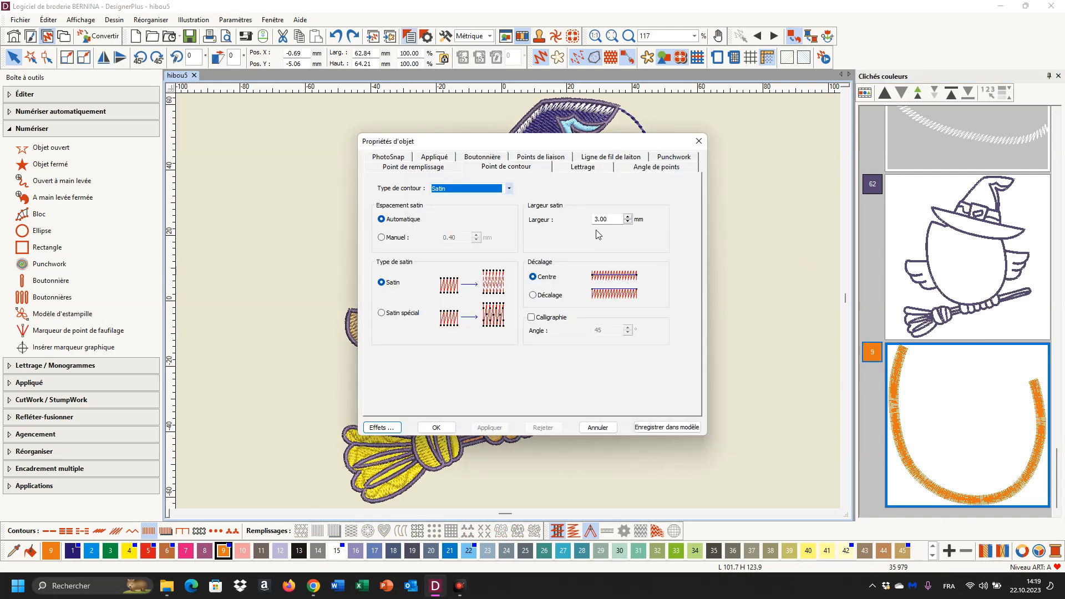
left_click(594, 219)
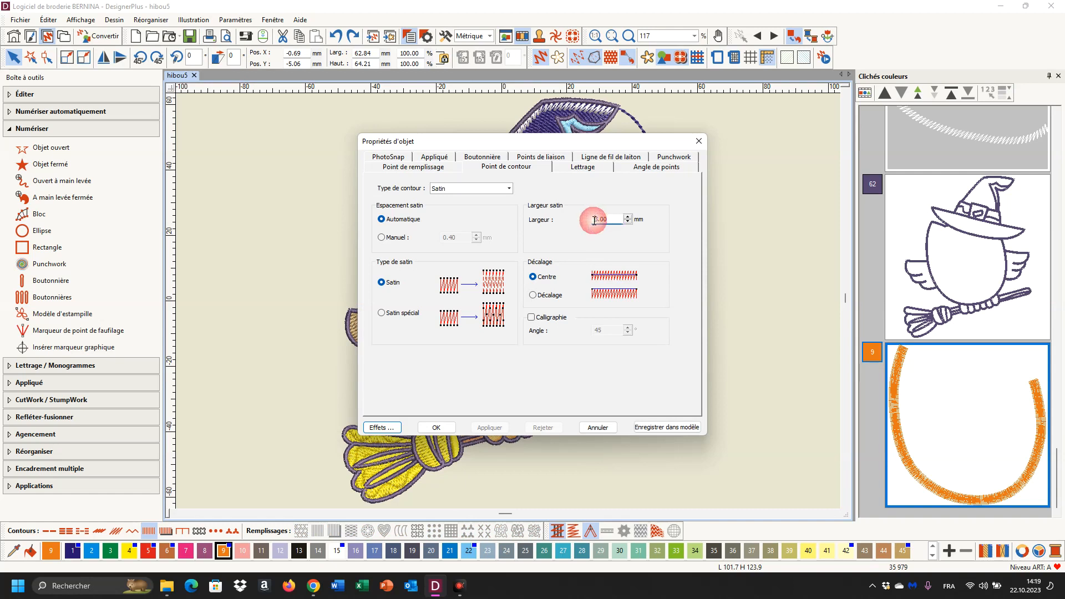
key("Delete")
key("Delete")
type("2")
left_click(490, 427)
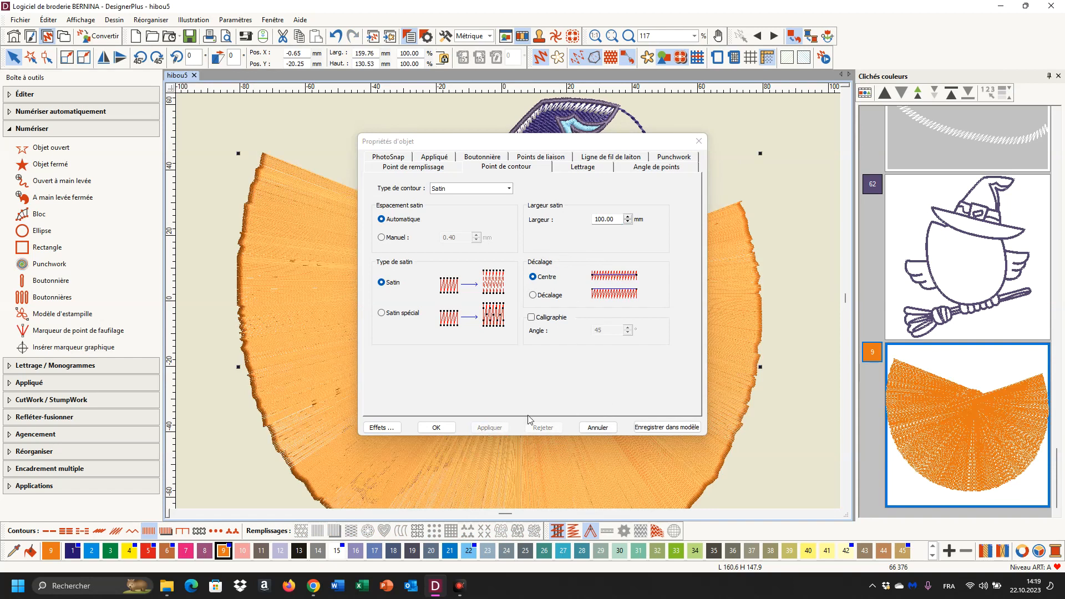
left_click(697, 140)
left_click(336, 37)
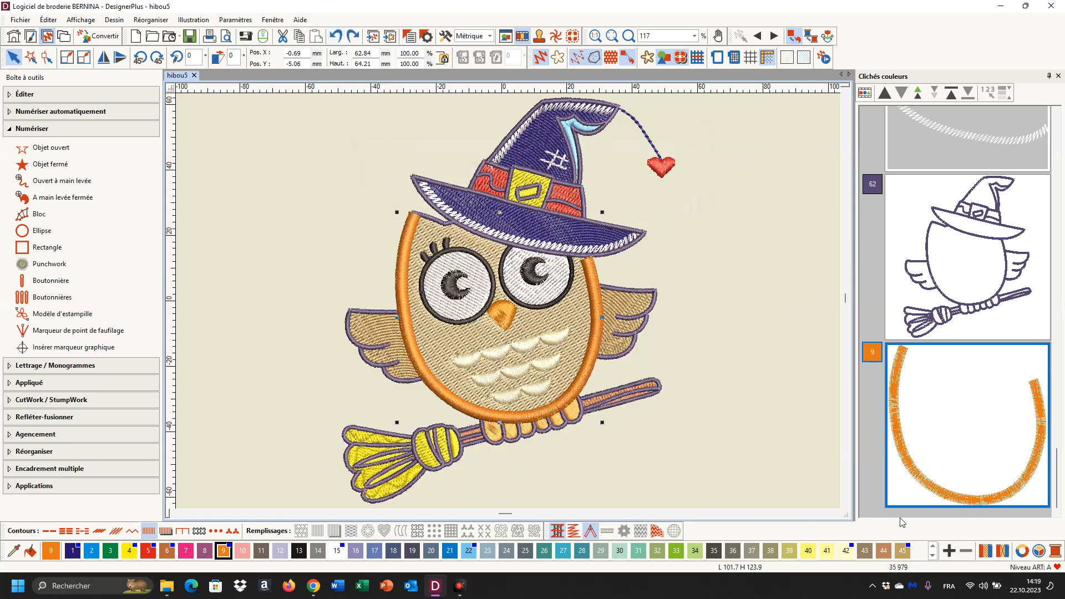
Set the orange body outline's satin width to 2 mm in its object properties.
right_click(961, 409)
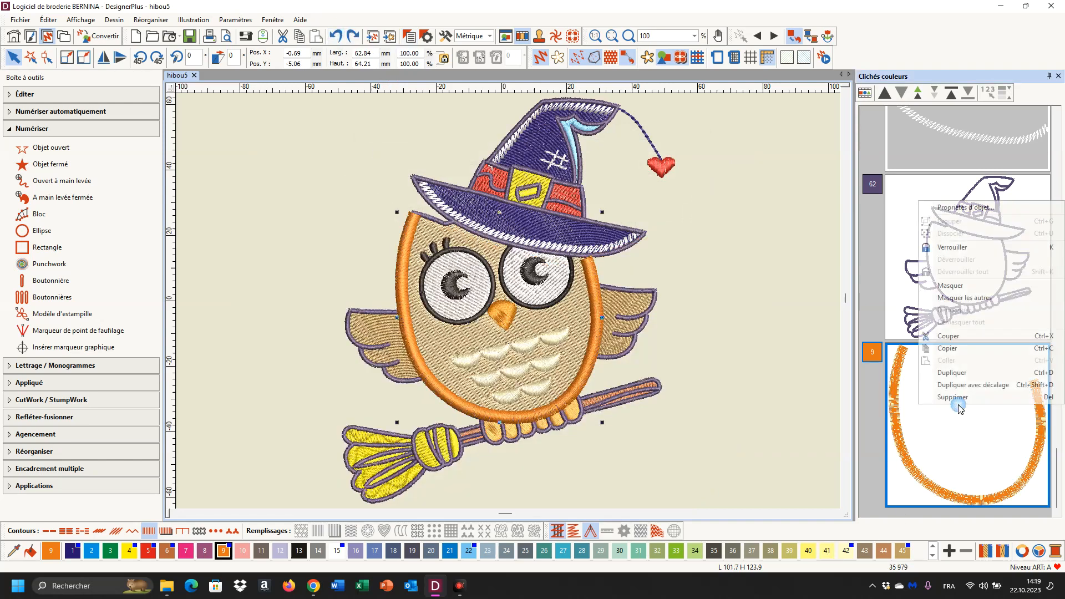
left_click(964, 208)
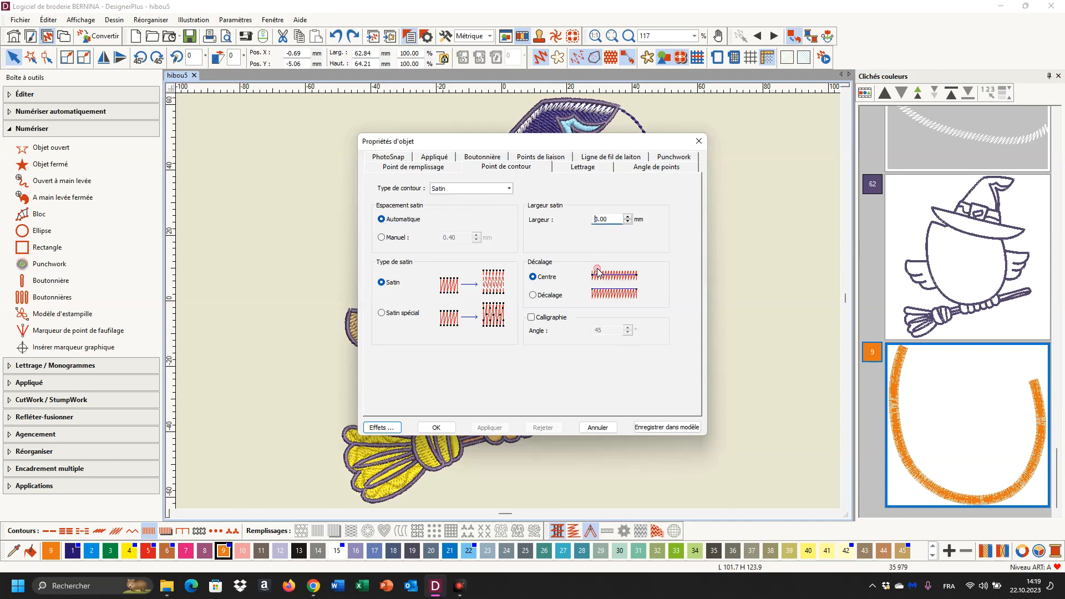
key("Delete")
type("2")
left_click(489, 428)
left_click(442, 431)
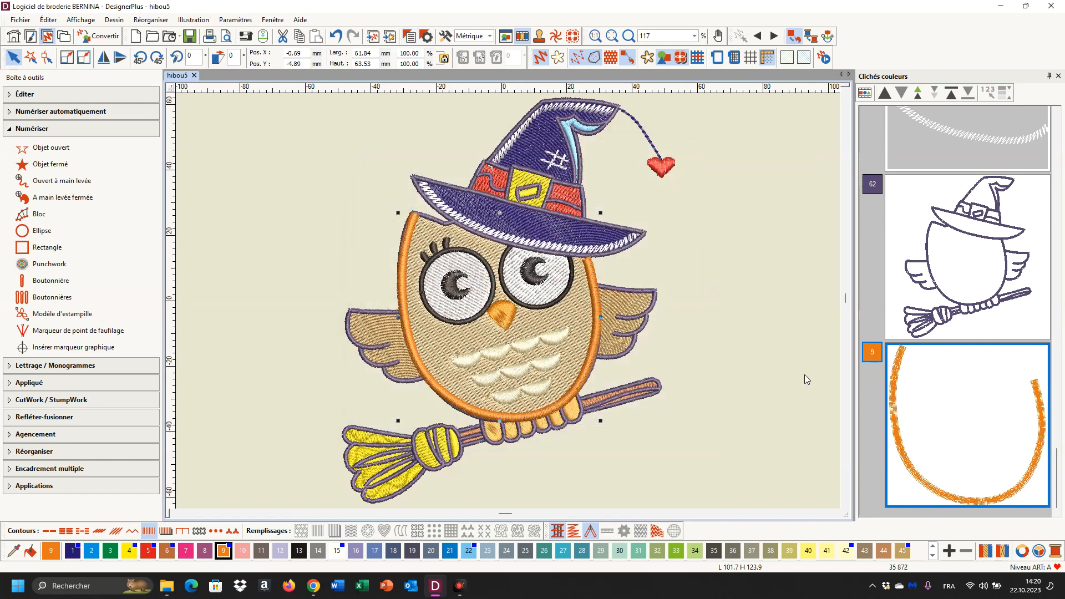
Smooth the curves of the orange body outline using the proposed precision.
left_click(54, 21)
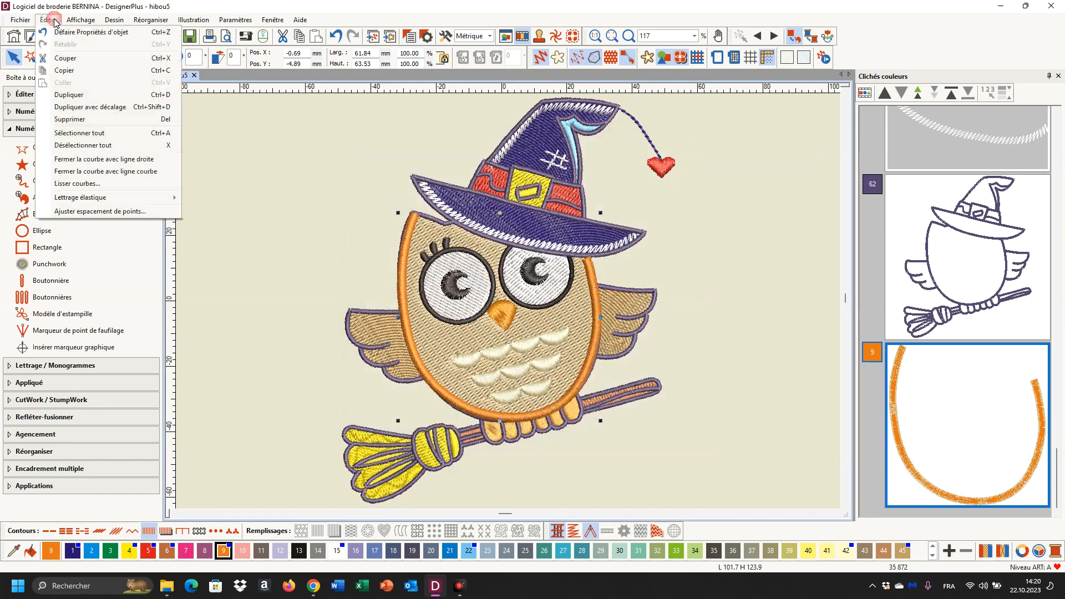
left_click(74, 184)
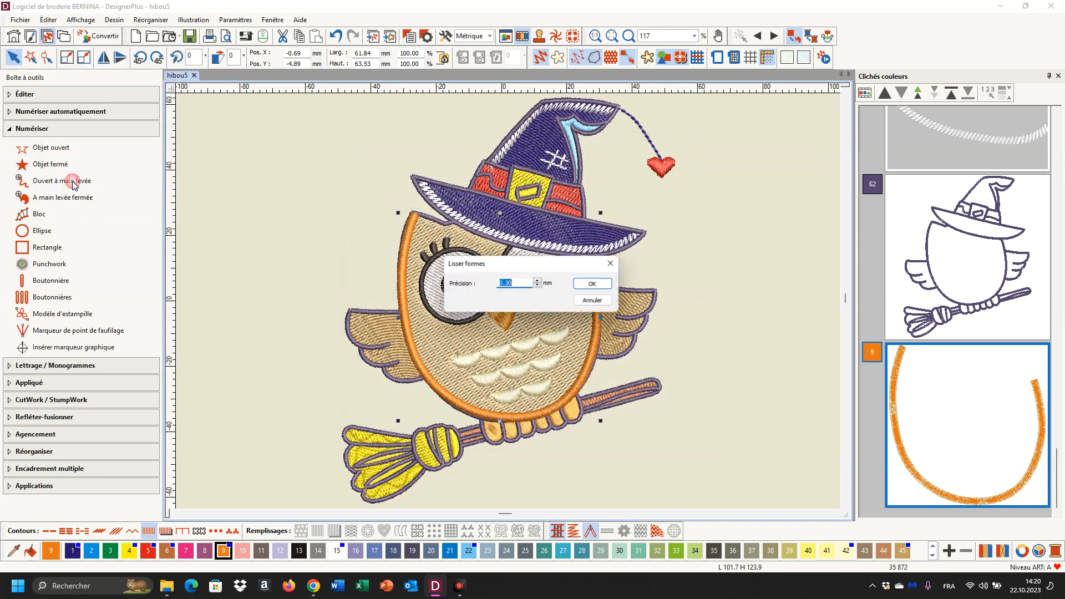
left_click(600, 287)
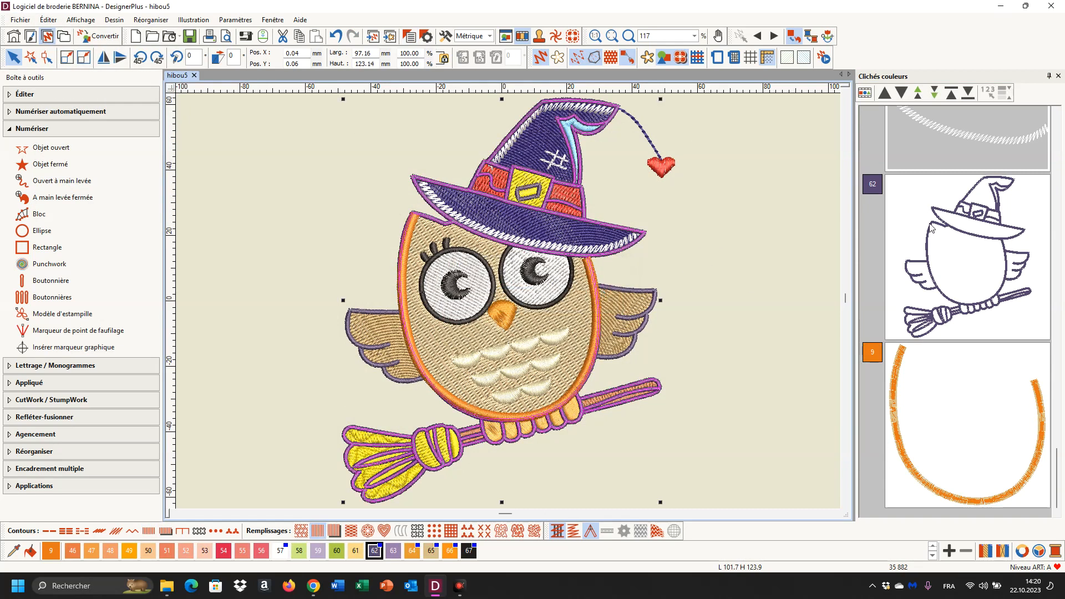
Move the purple outlines, colour 62, to the end of the stitching order and select the orange body outline.
left_click(896, 206)
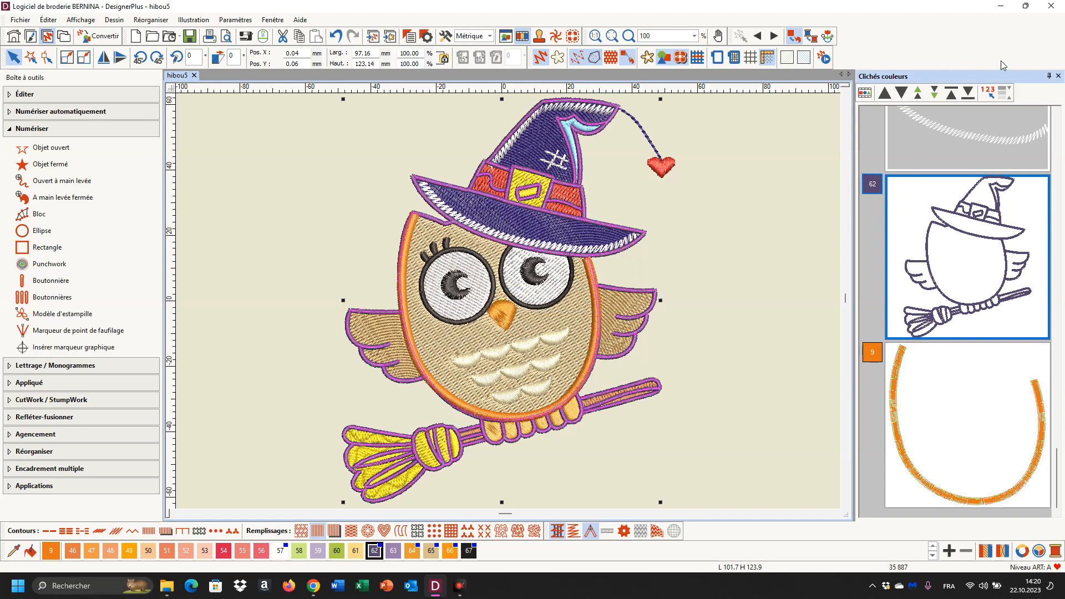
left_click(967, 94)
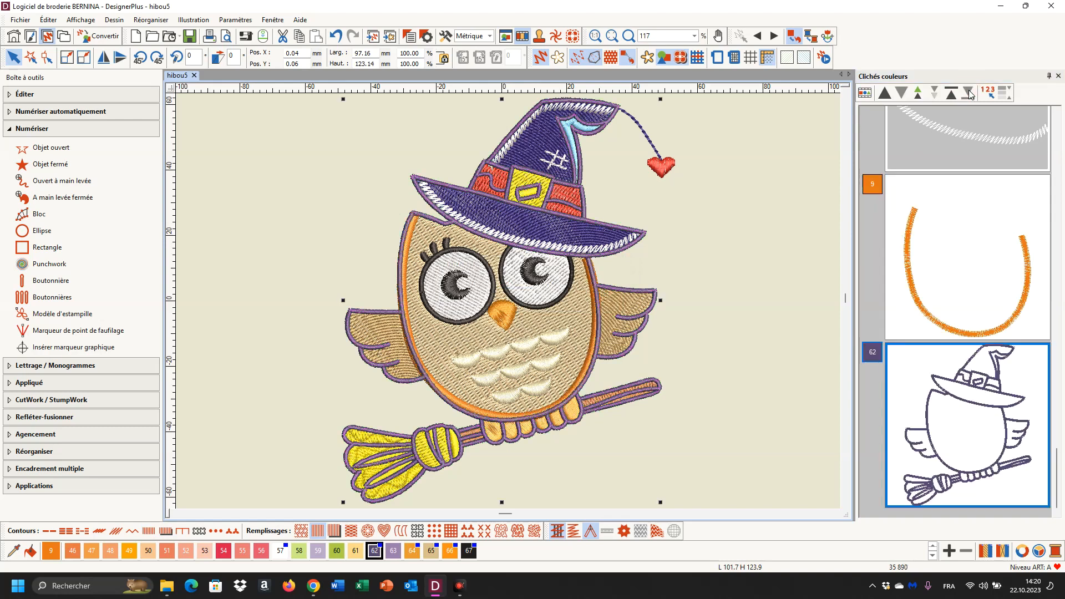
left_click(941, 287)
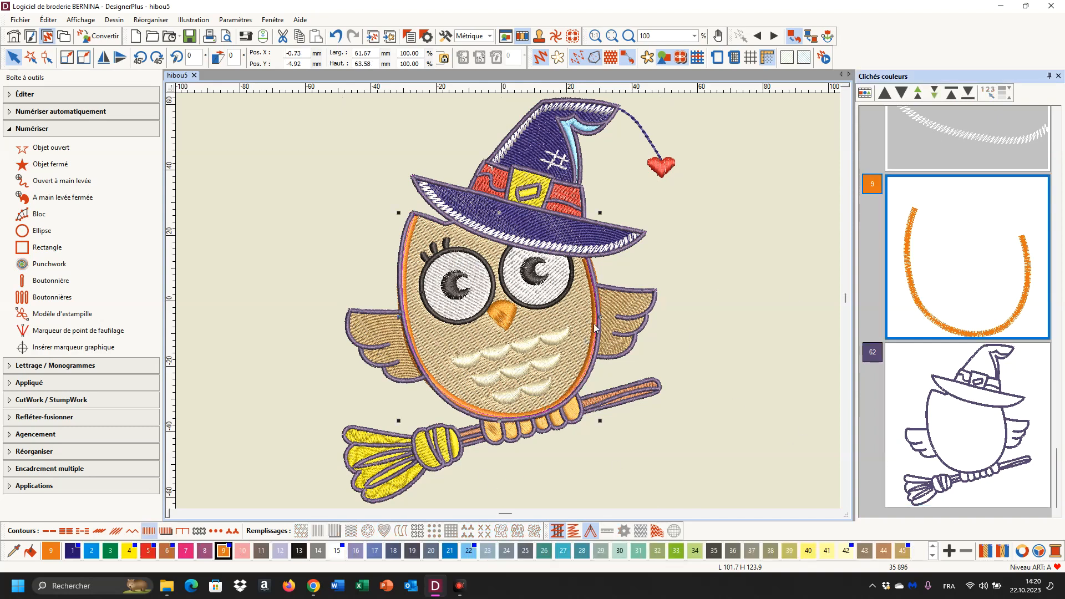
Hide the purple outlines, colour 62, so the orange body outline is fully exposed.
scroll(591, 302, "up", 3)
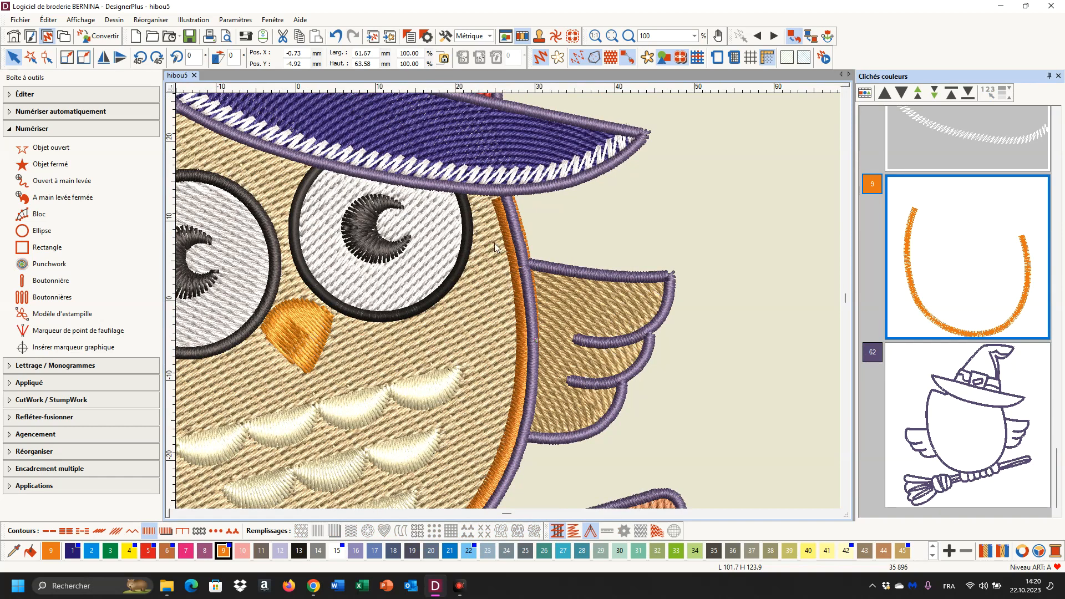
right_click(945, 375)
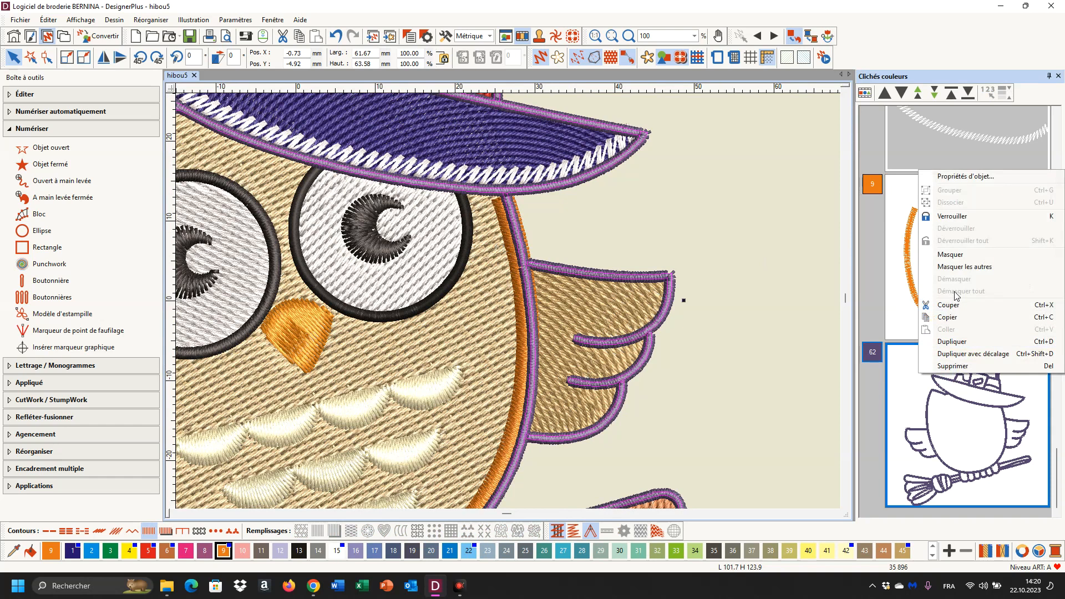
left_click(949, 255)
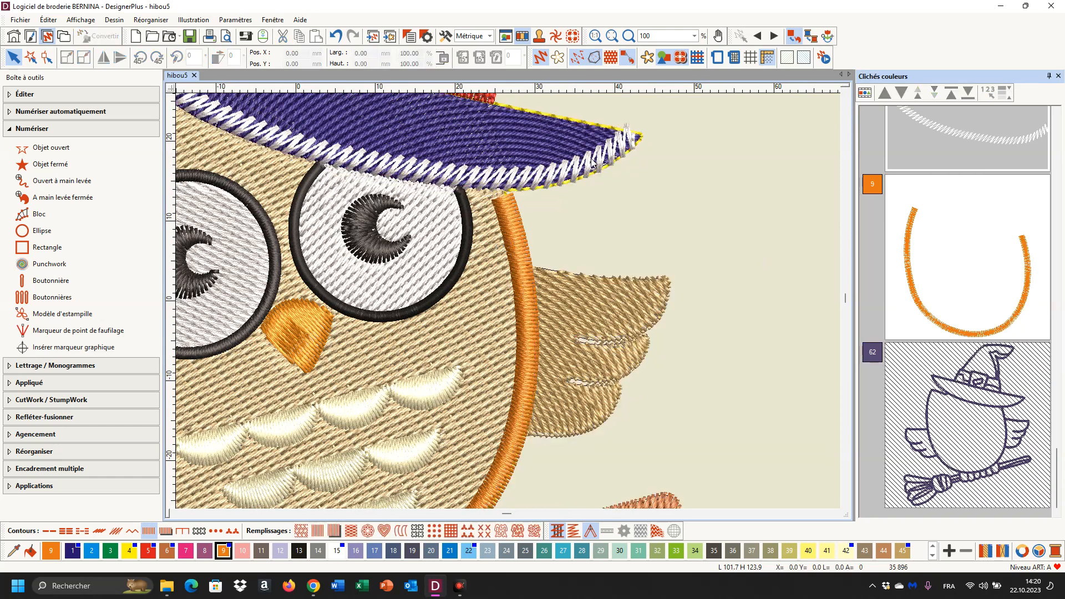
Fine-tune the orange outline's node beside the right wing and move its stitch start point to the upper left end.
left_click(46, 58)
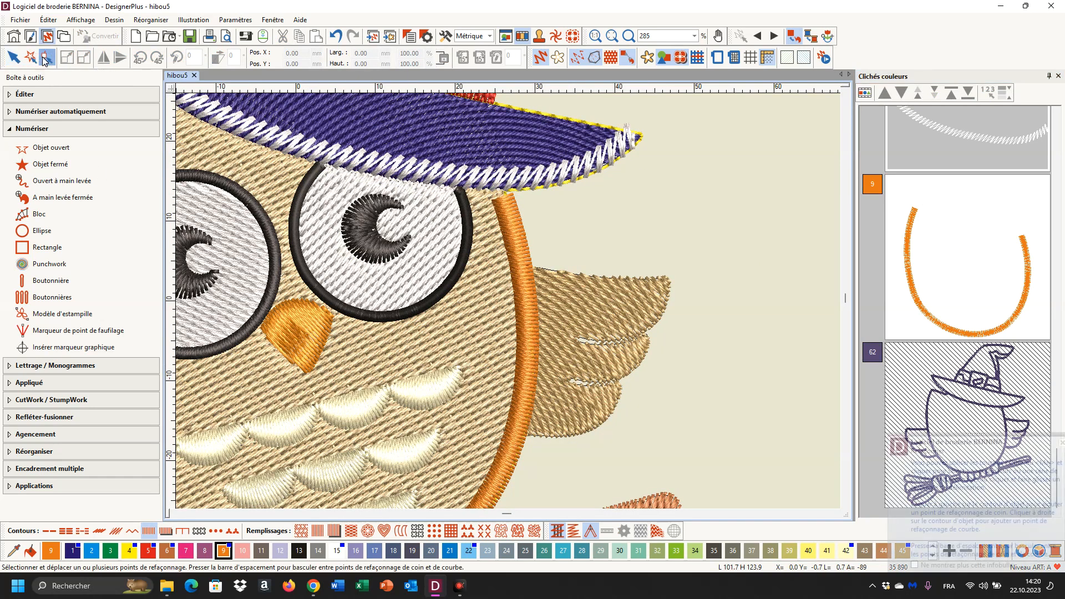
left_click(899, 238)
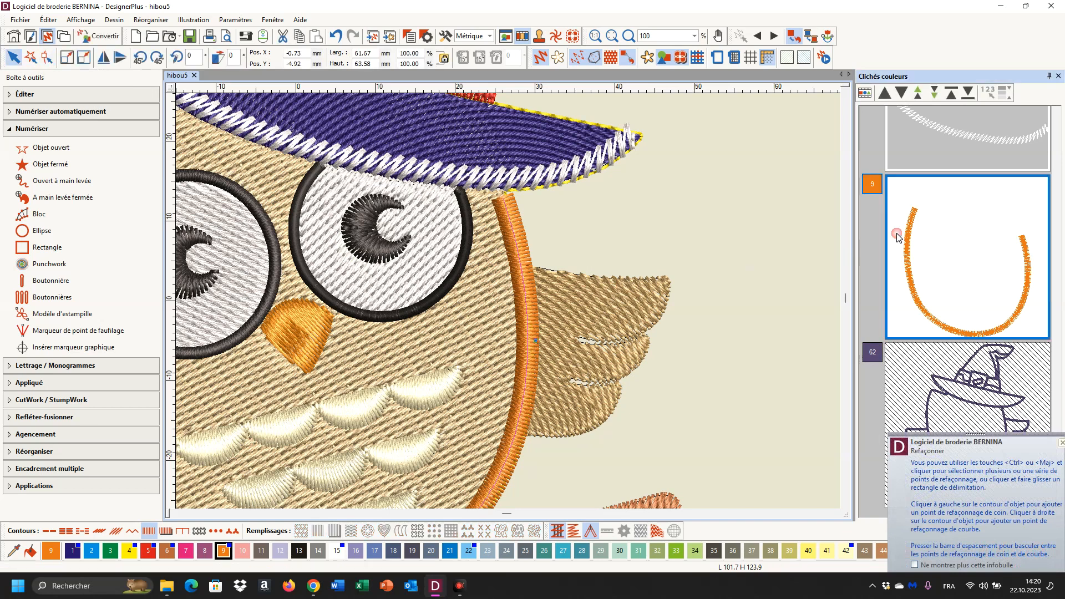
left_click(46, 57)
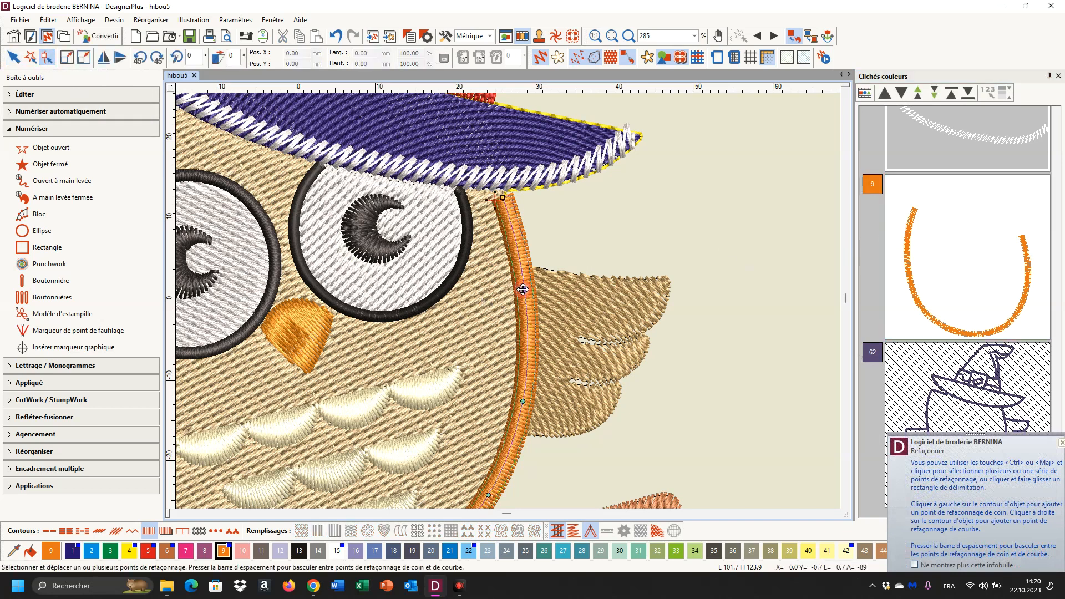
left_click(522, 289)
left_click_drag(522, 289, 516, 288)
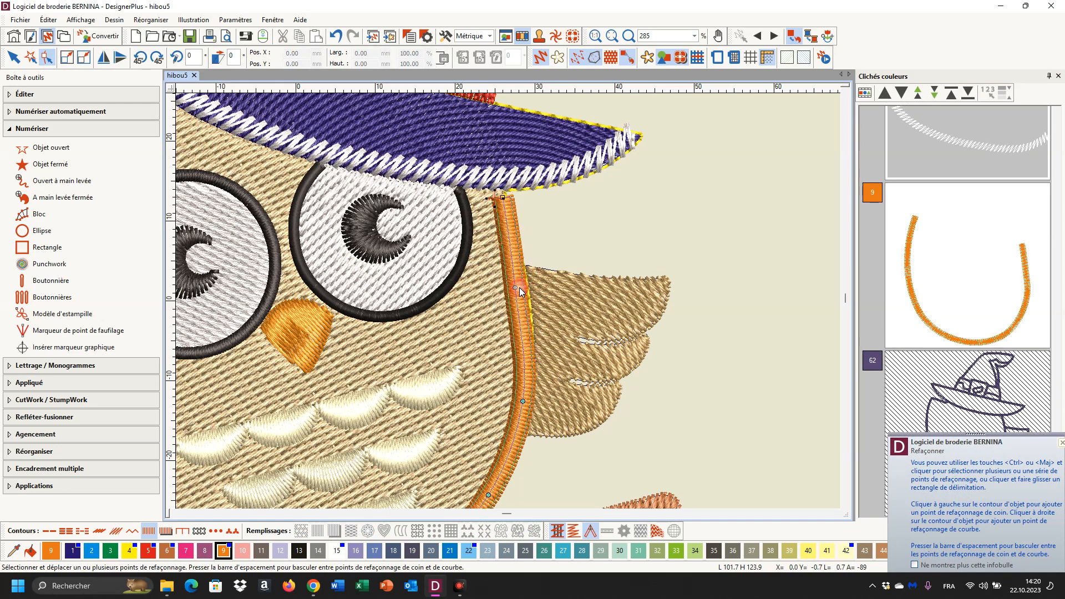
left_click(516, 287)
left_click_drag(516, 287, 521, 286)
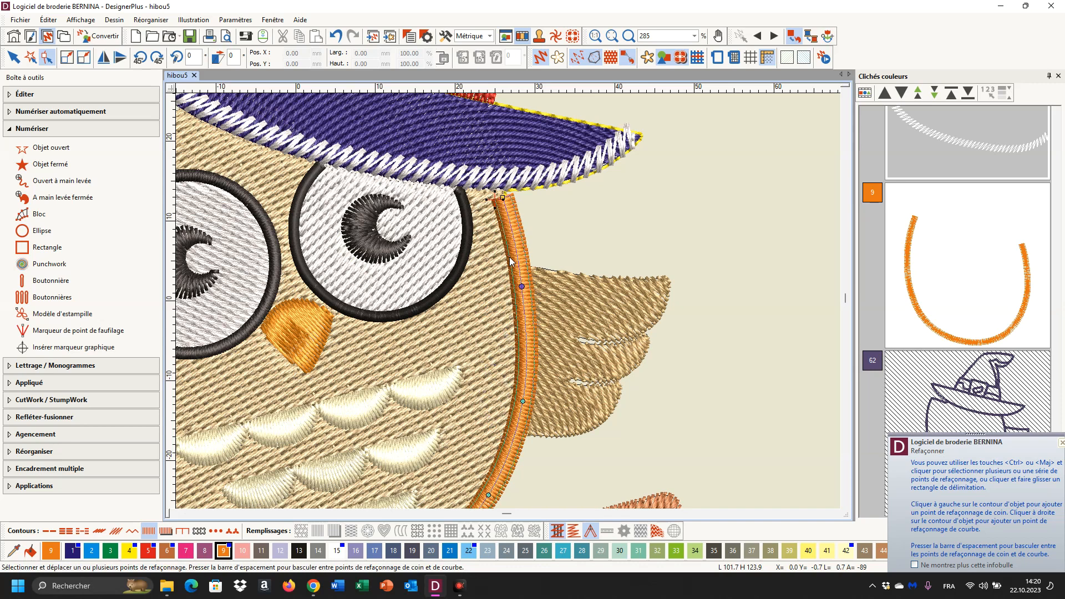
scroll(508, 300, "down", 2)
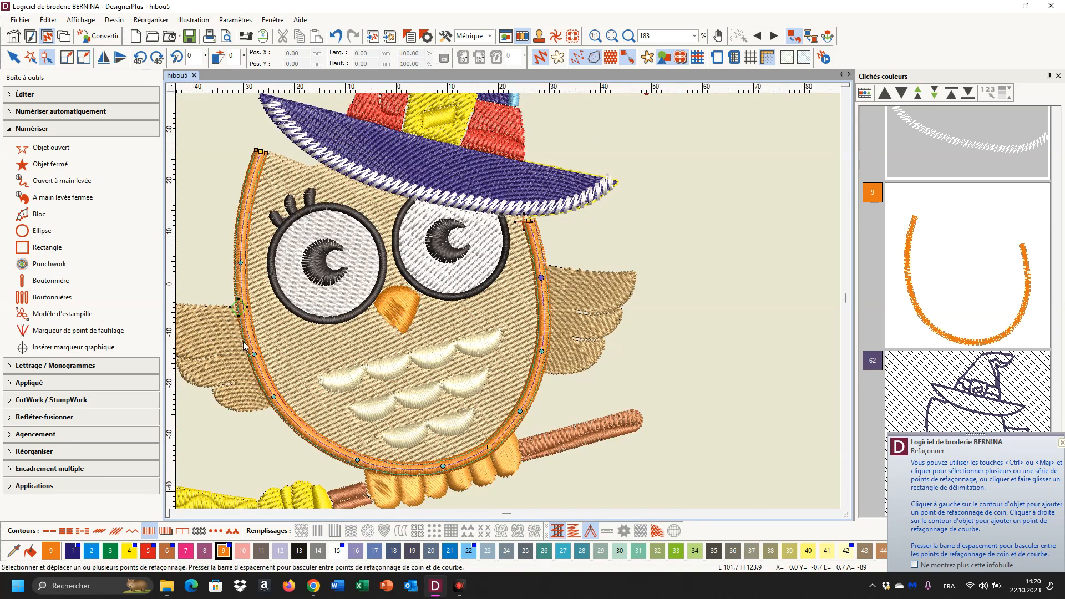
left_click_drag(233, 307, 260, 183)
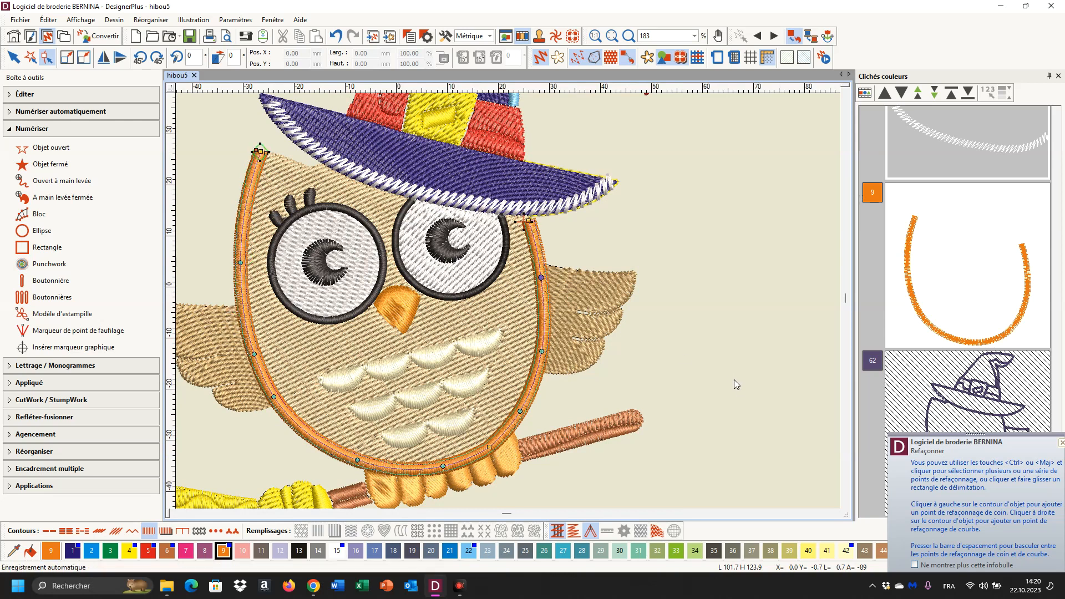
Apply the textured edge effect (Bord texturé) to the orange body outline, with the ragged side facing the inside of the body.
right_click(908, 275)
left_click(953, 279)
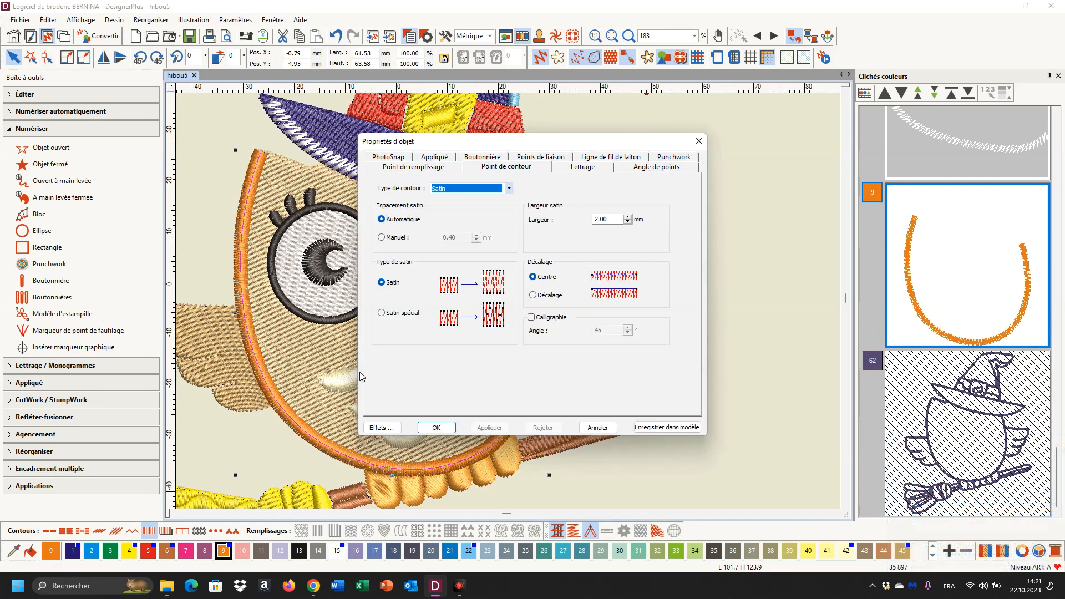
left_click(381, 427)
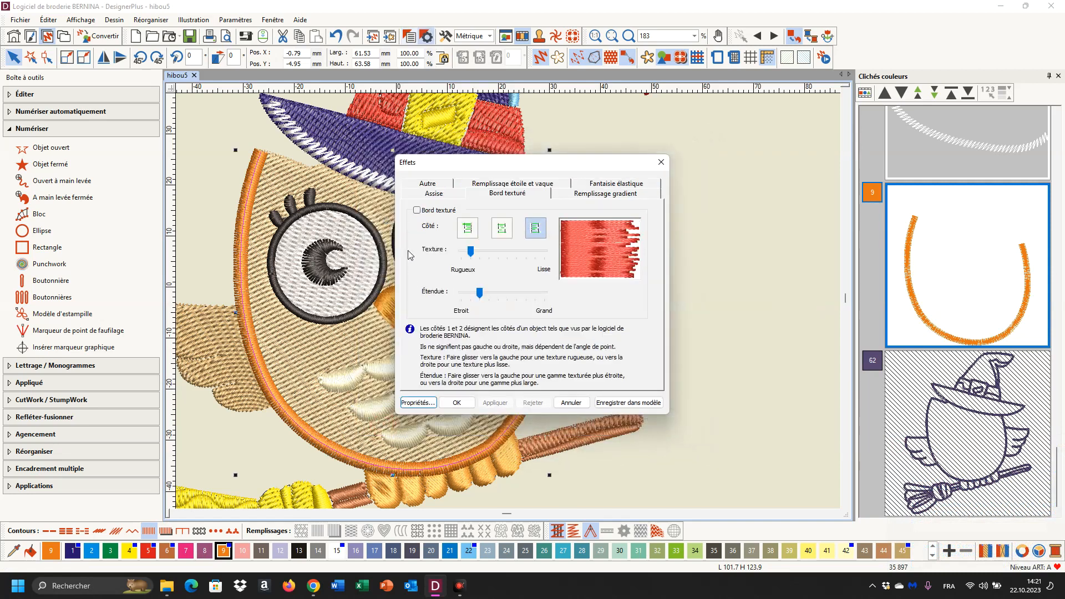
left_click(416, 211)
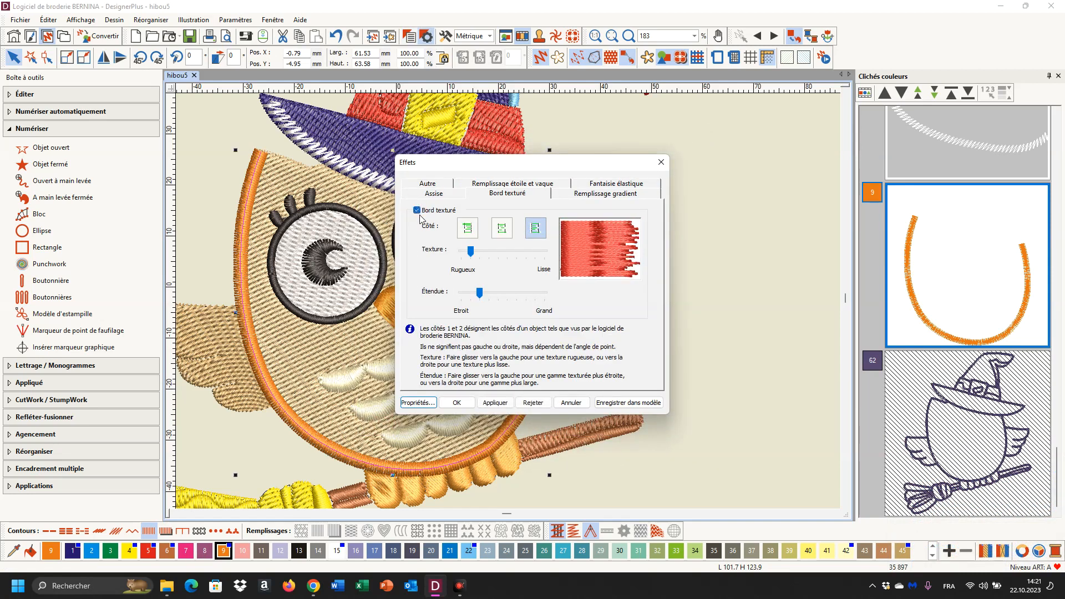
left_click(507, 404)
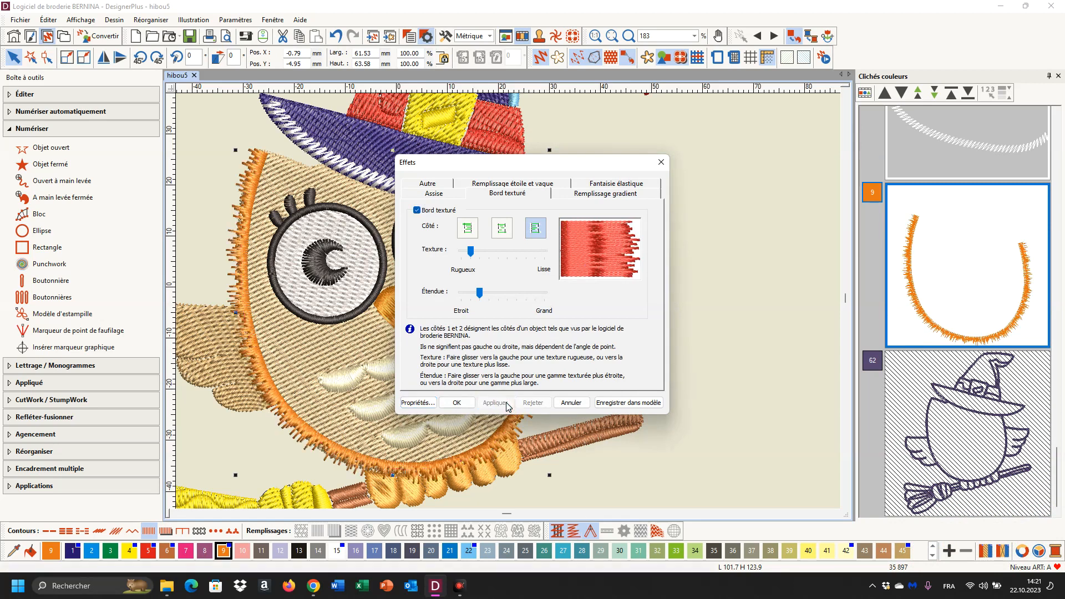
left_click(468, 231)
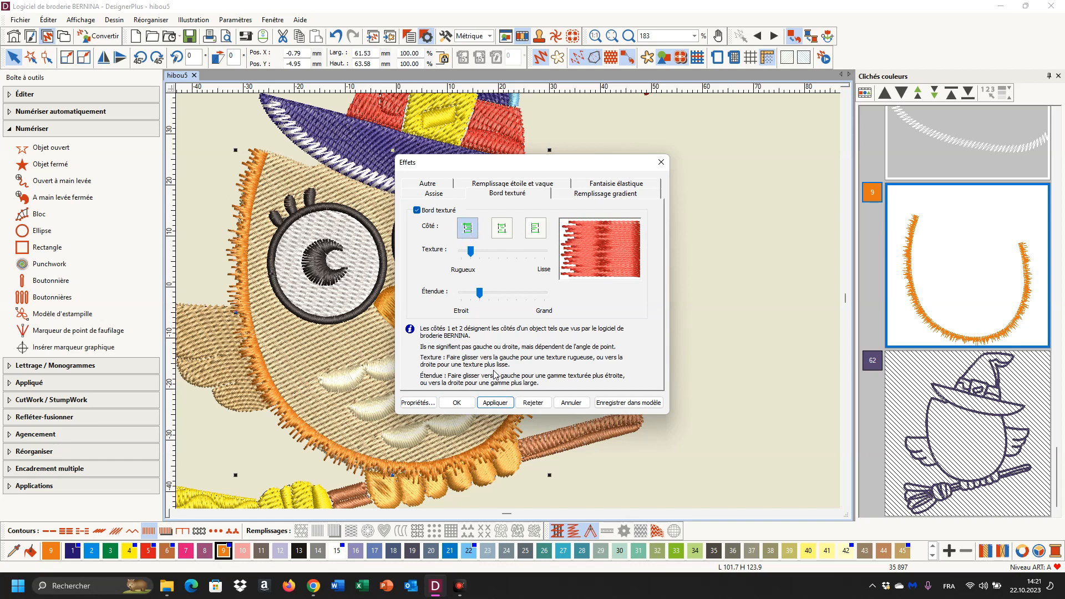
left_click(499, 405)
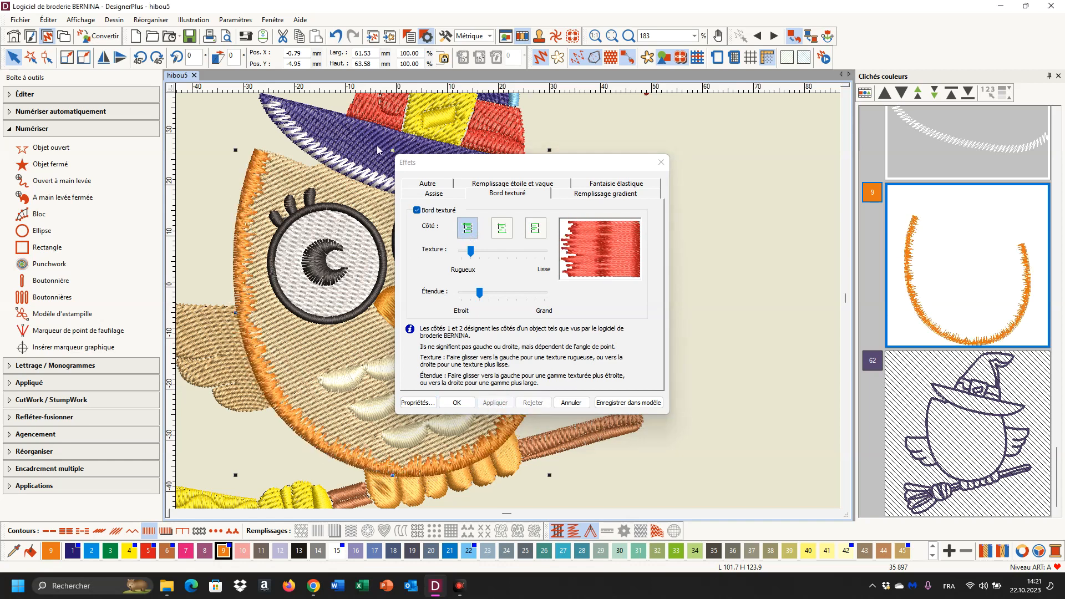
Make the outline's textured edge slightly smoother and extend its range past the midpoint, and accept the effect.
left_click_drag(470, 251, 492, 254)
left_click_drag(479, 293, 507, 294)
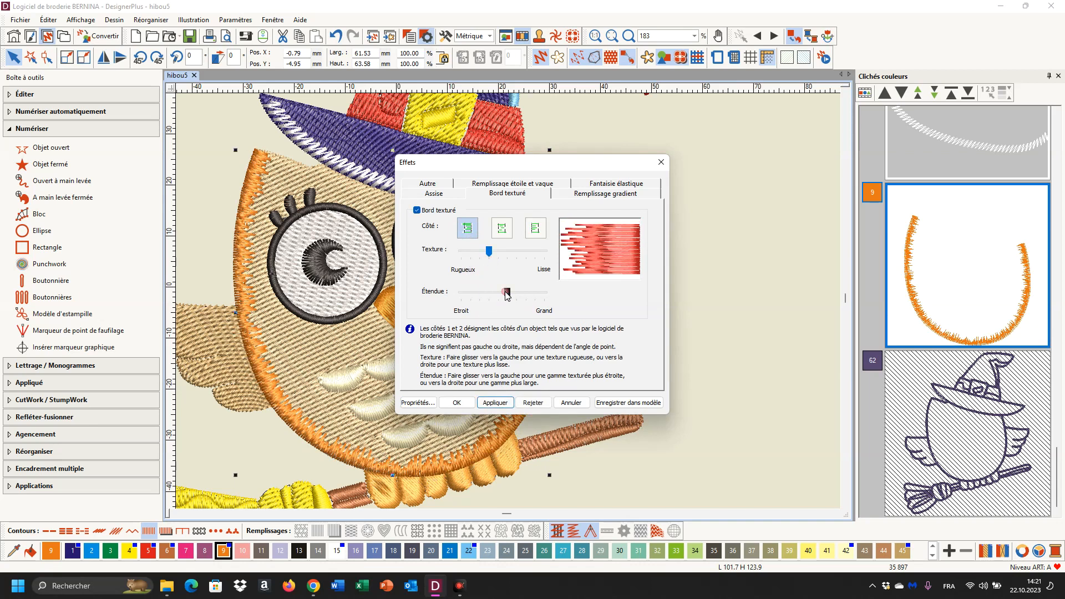
left_click(503, 402)
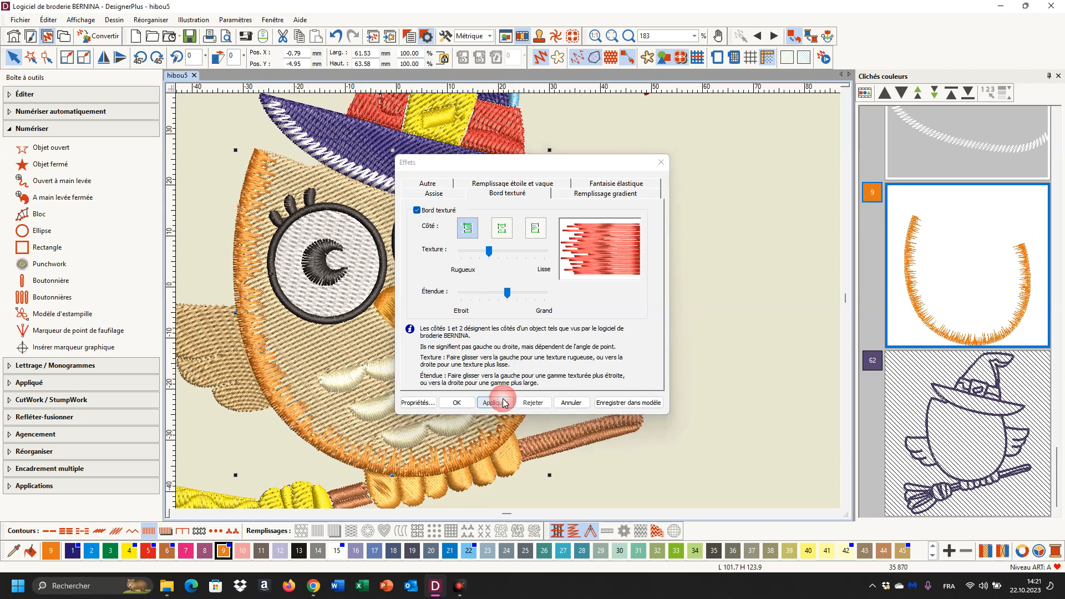
left_click(460, 403)
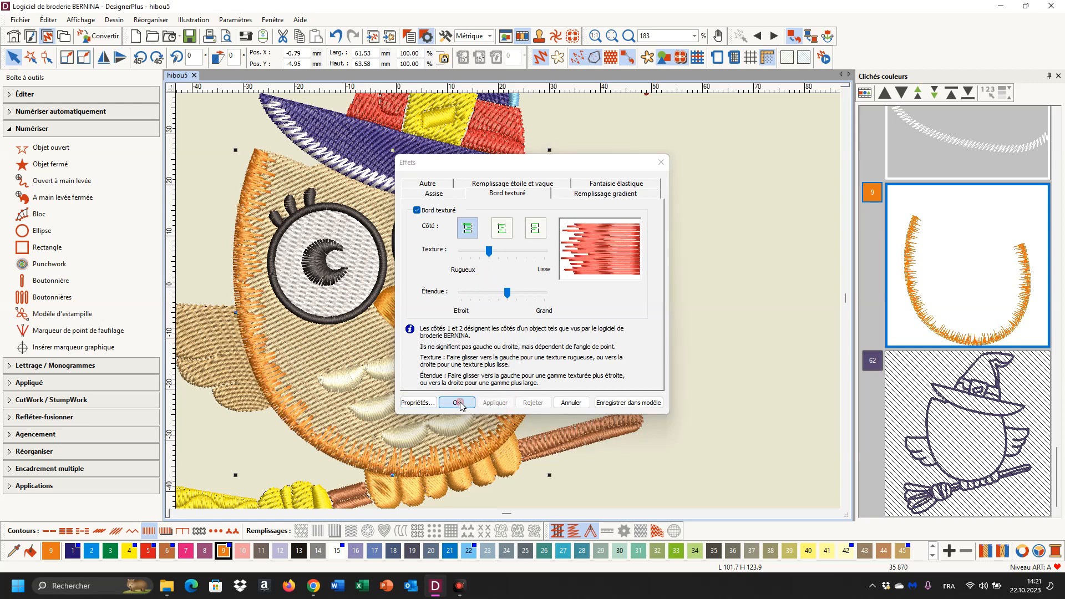
left_click(458, 404)
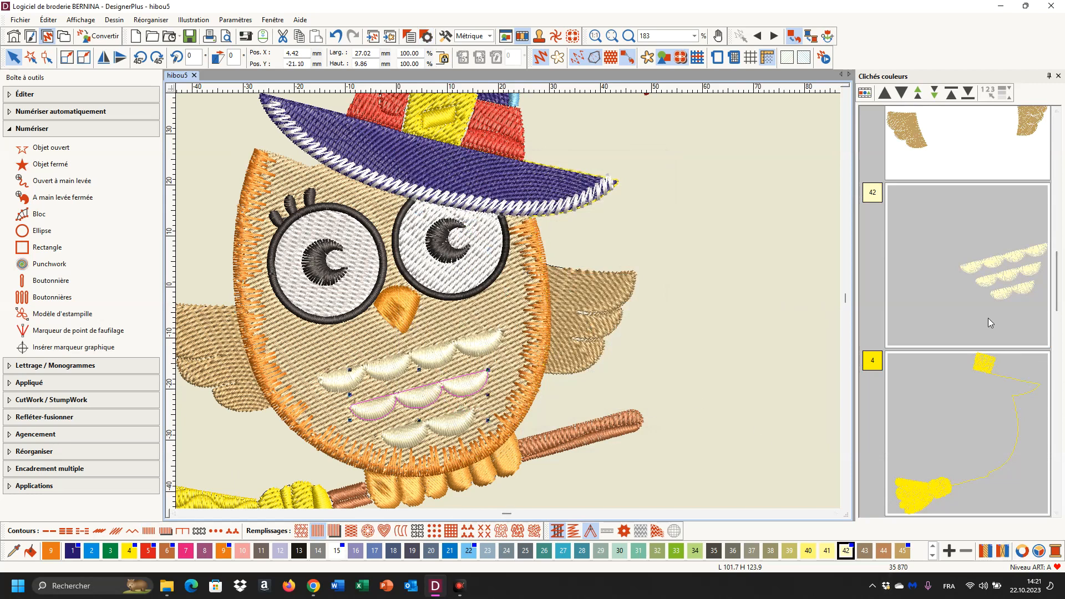
Unhide the purple outlines, colour 62, at the end of the colour sequence.
scroll(987, 317, "down", 5)
scroll(988, 323, "down", 6)
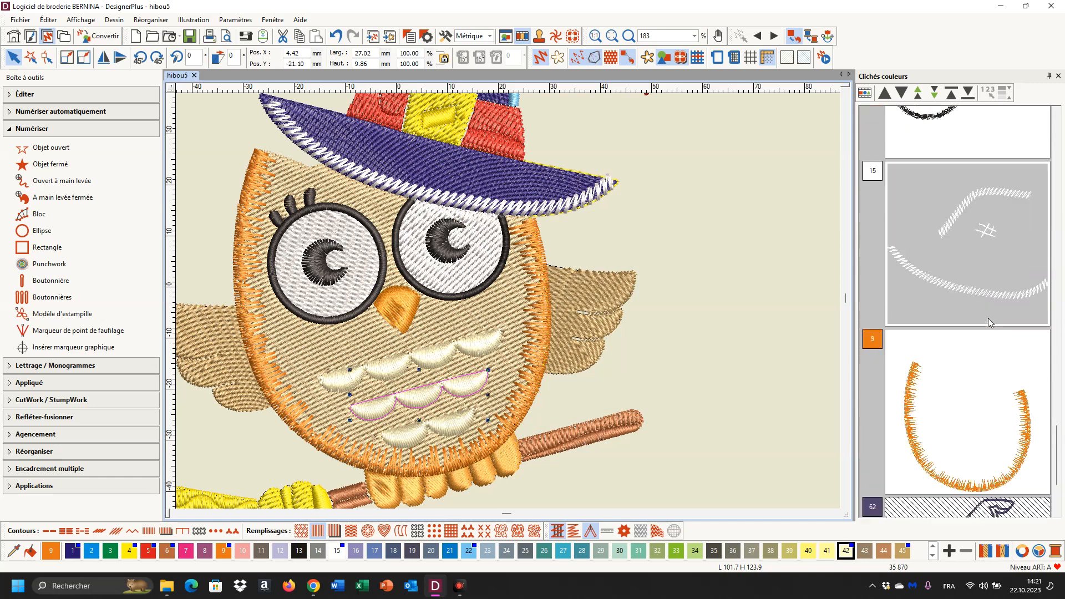
right_click(972, 360)
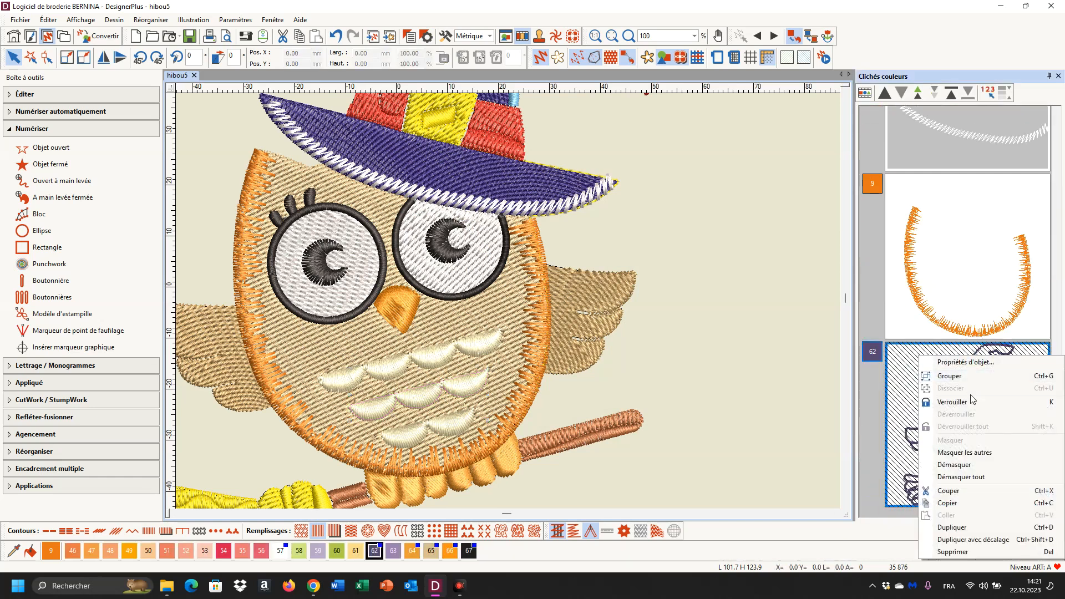
left_click(955, 466)
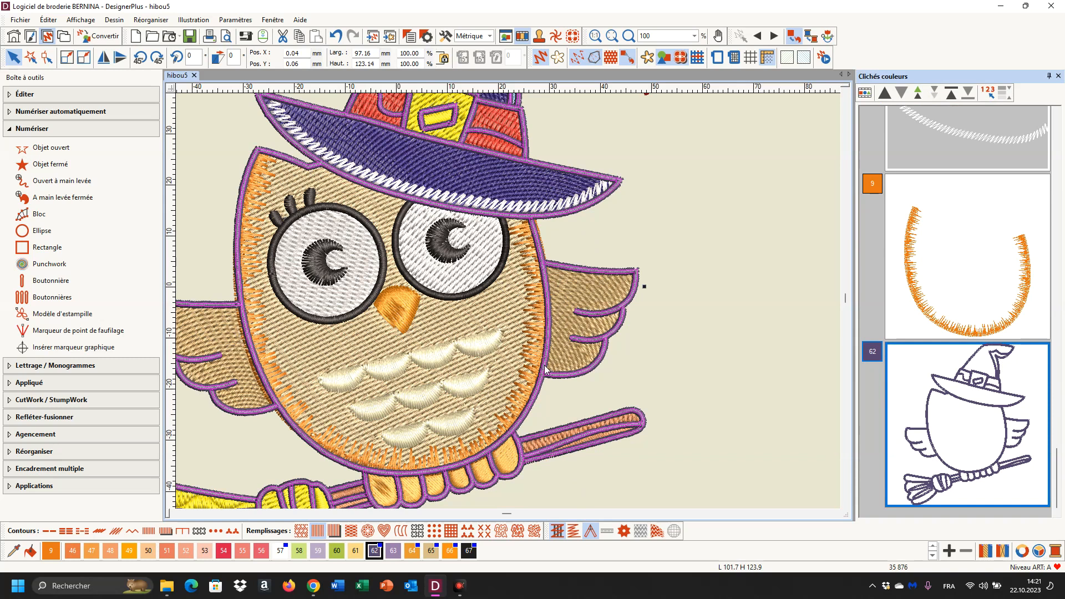
Recolour the textured body outline with colour 6, the brownish orange.
left_click(929, 247)
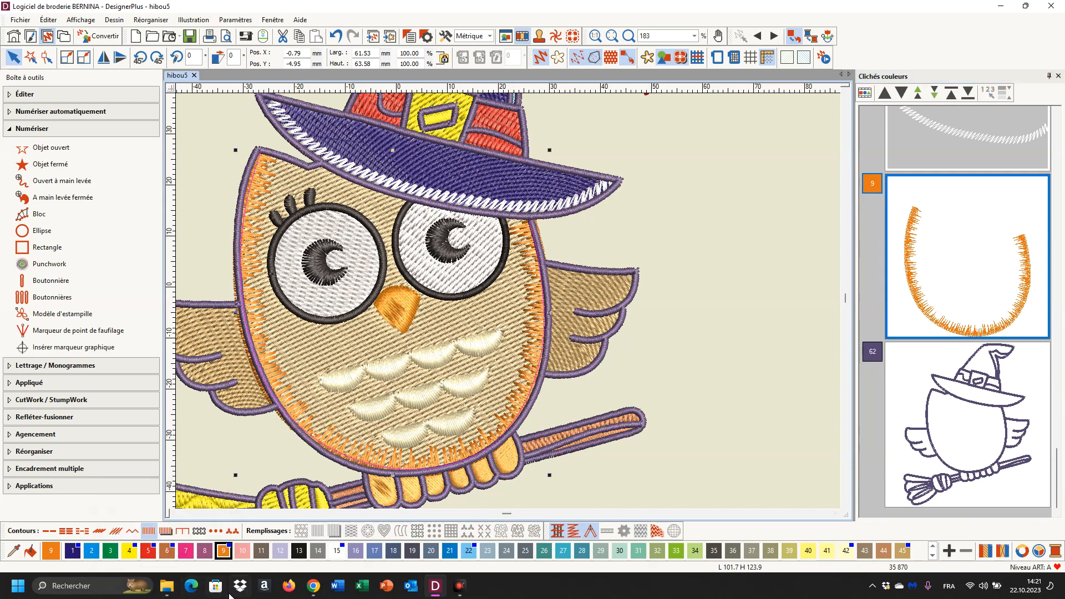
left_click(168, 552)
left_click(167, 552)
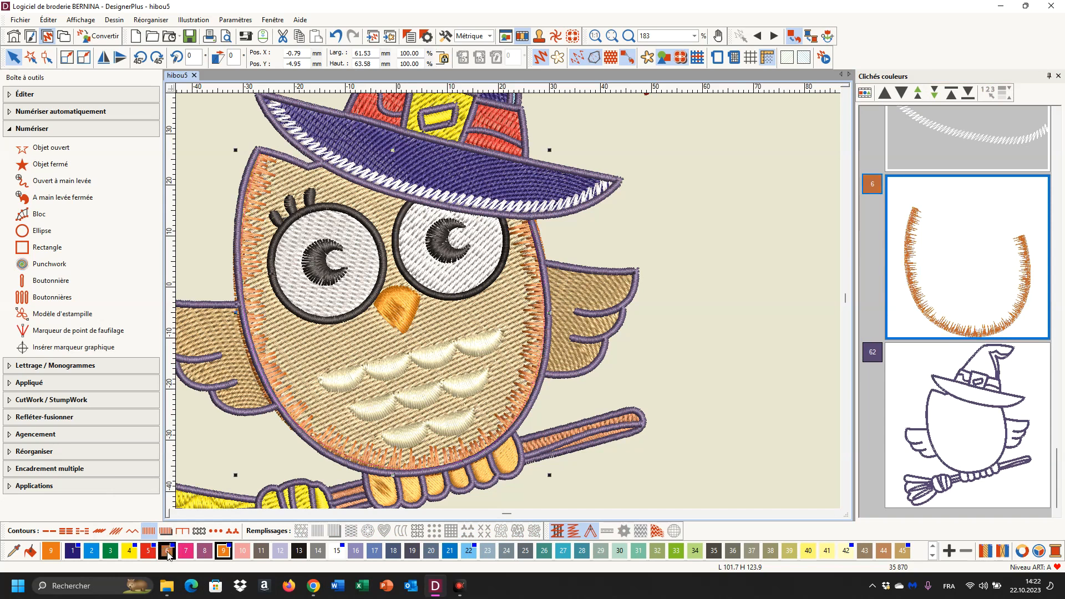